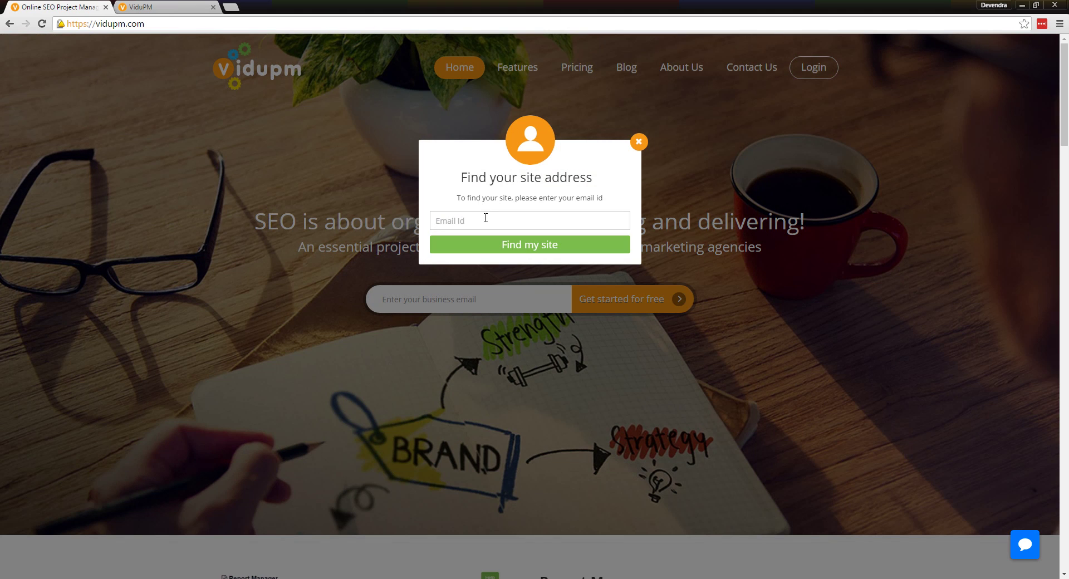
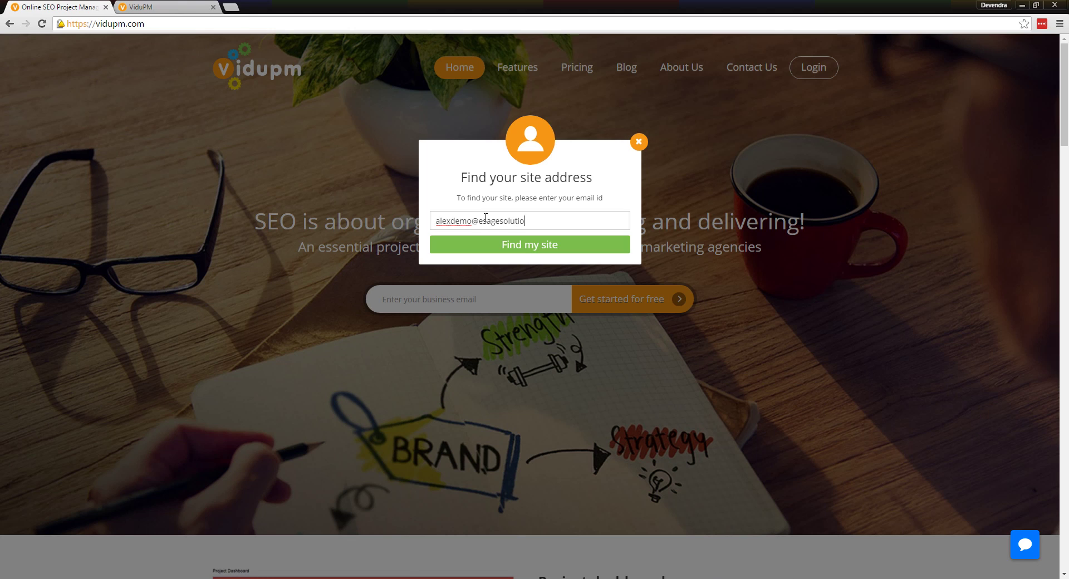
# Find the workspace site for the account's e-mail and open the alexdemo login page in its new tab
pyautogui.click(503, 245)
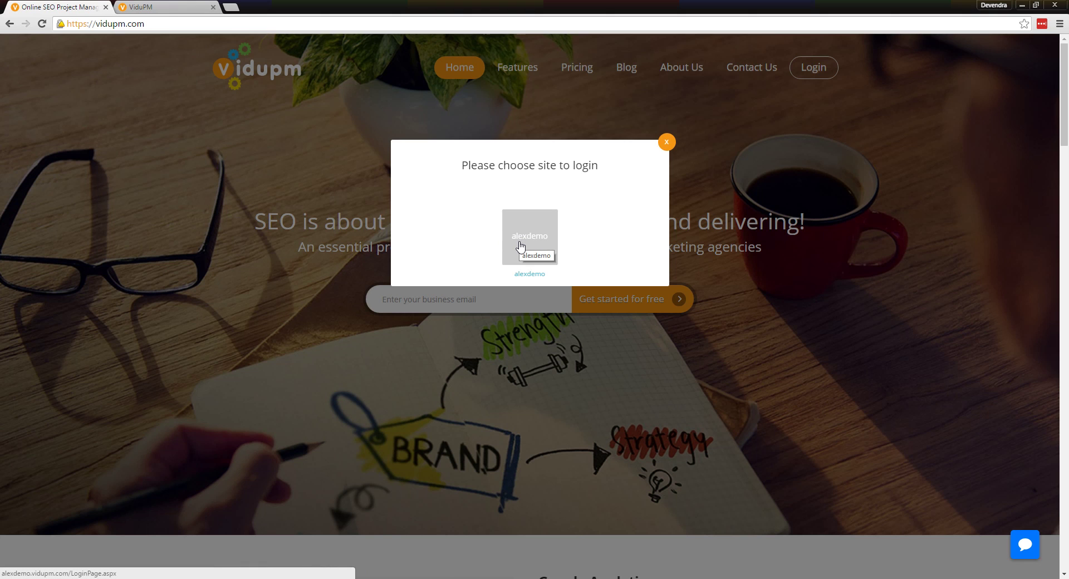
pyautogui.click(503, 237)
pyautogui.click(155, 11)
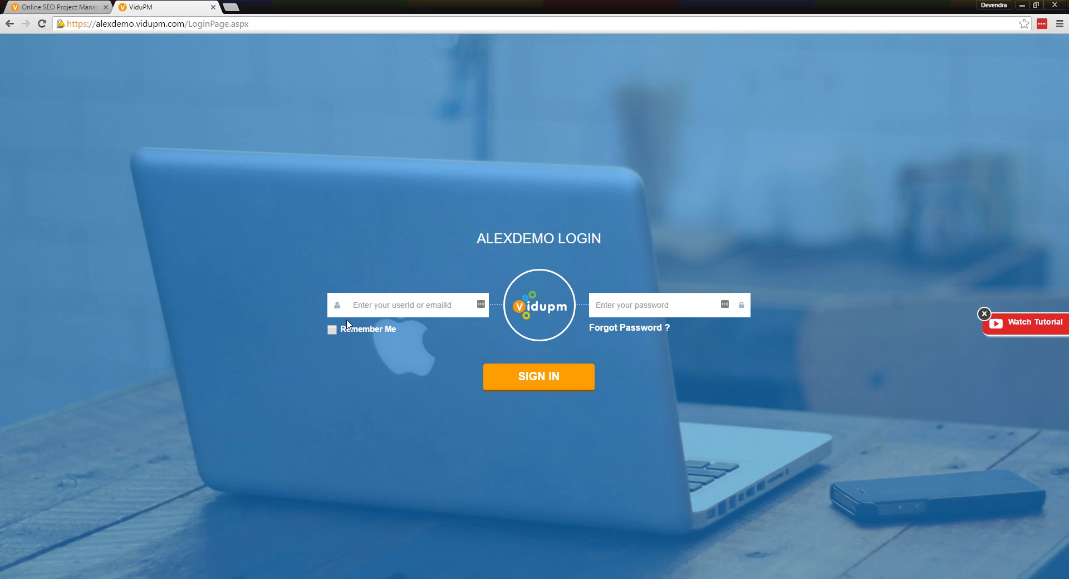
# Enter the account's user ID and password and tick Remember Me
pyautogui.click(388, 308)
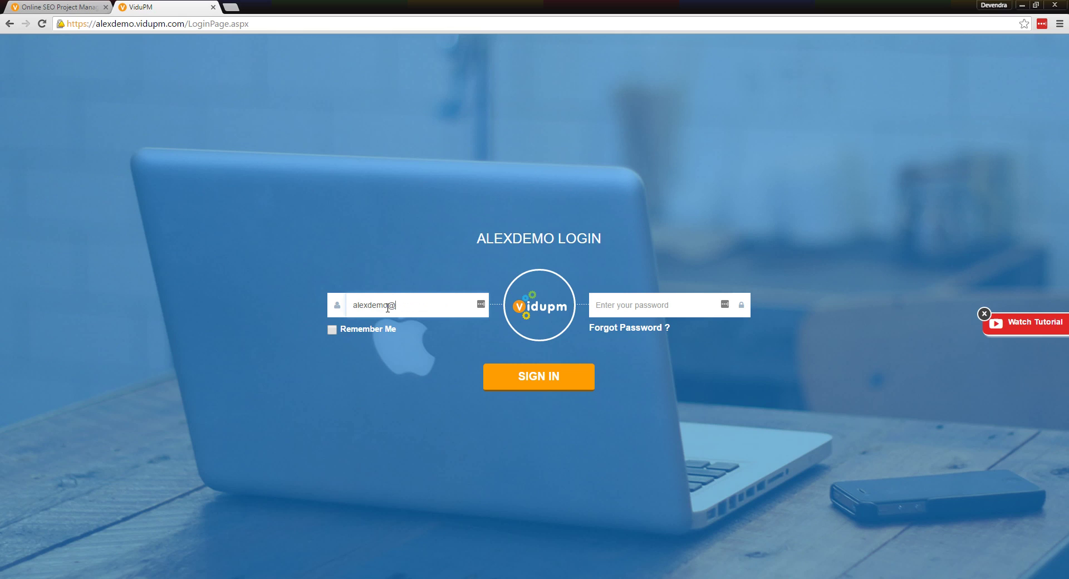
pyautogui.press('Tab')
pyautogui.write('••')
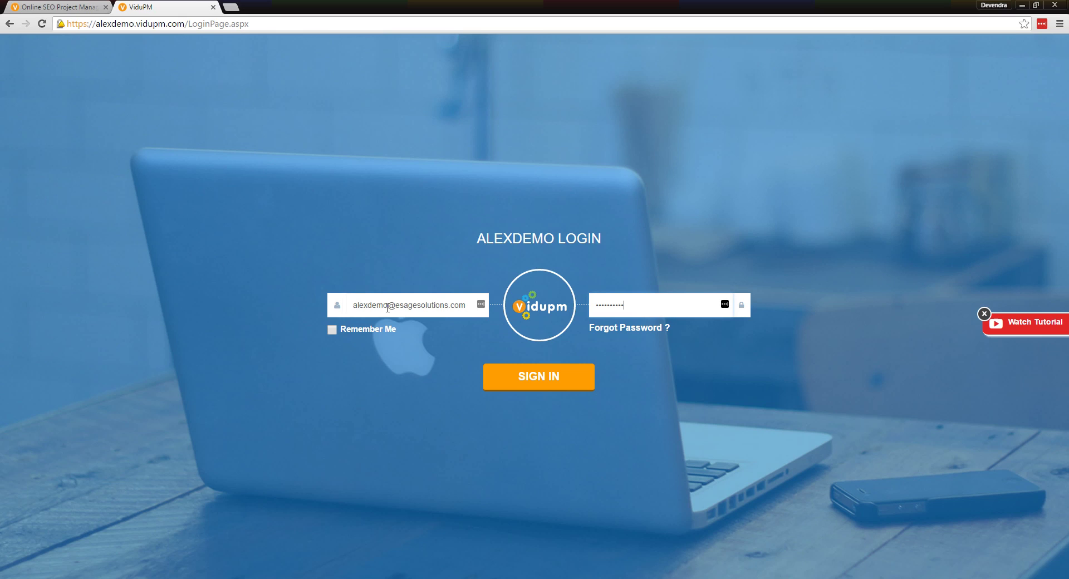
pyautogui.click(331, 331)
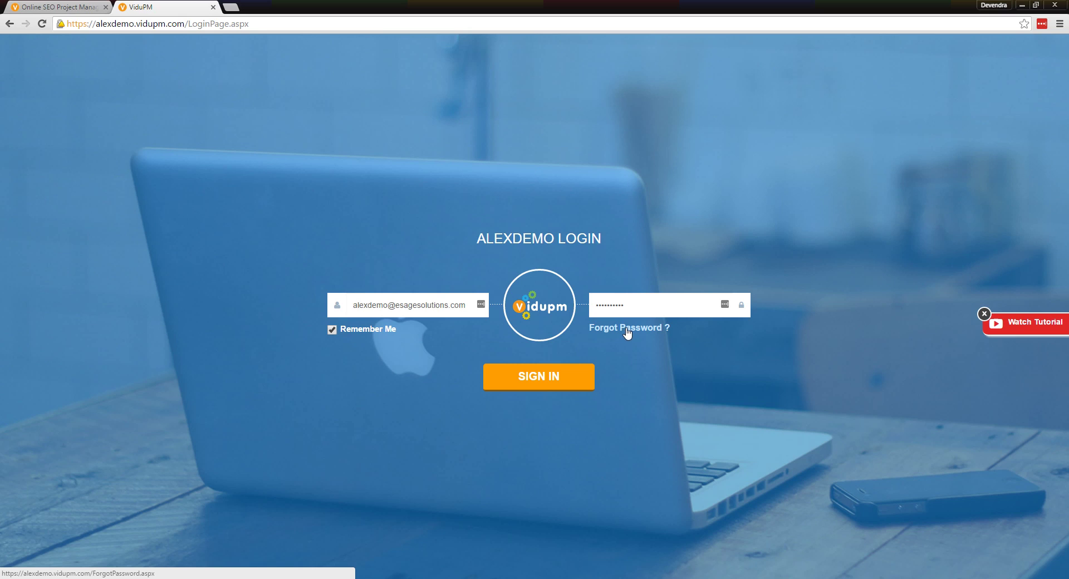
# Open Forgot Password in a new tab, view it, then return and sign in
pyautogui.rightClick(624, 329)
pyautogui.click(651, 336)
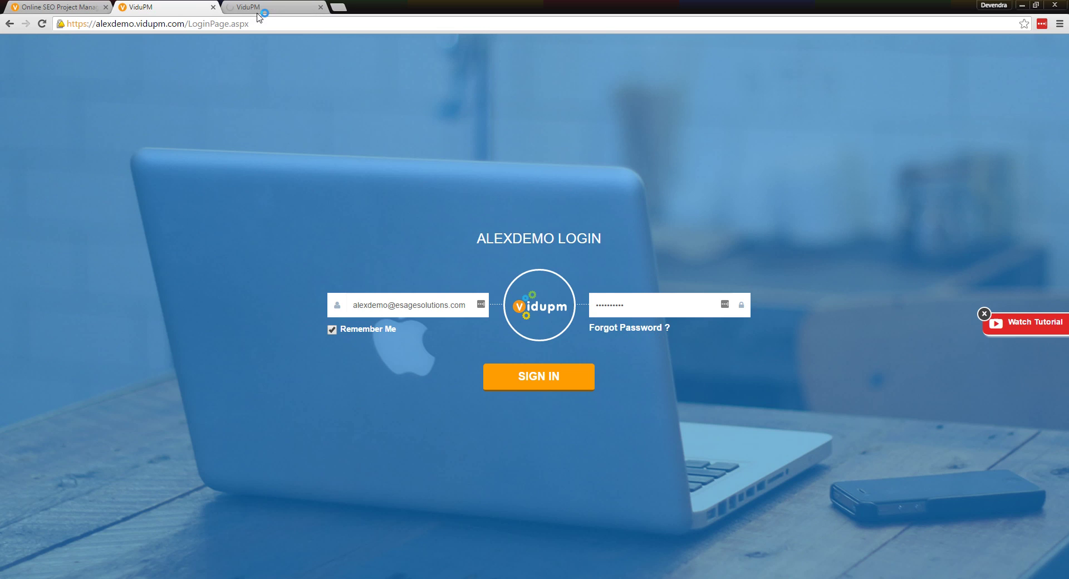
pyautogui.click(259, 9)
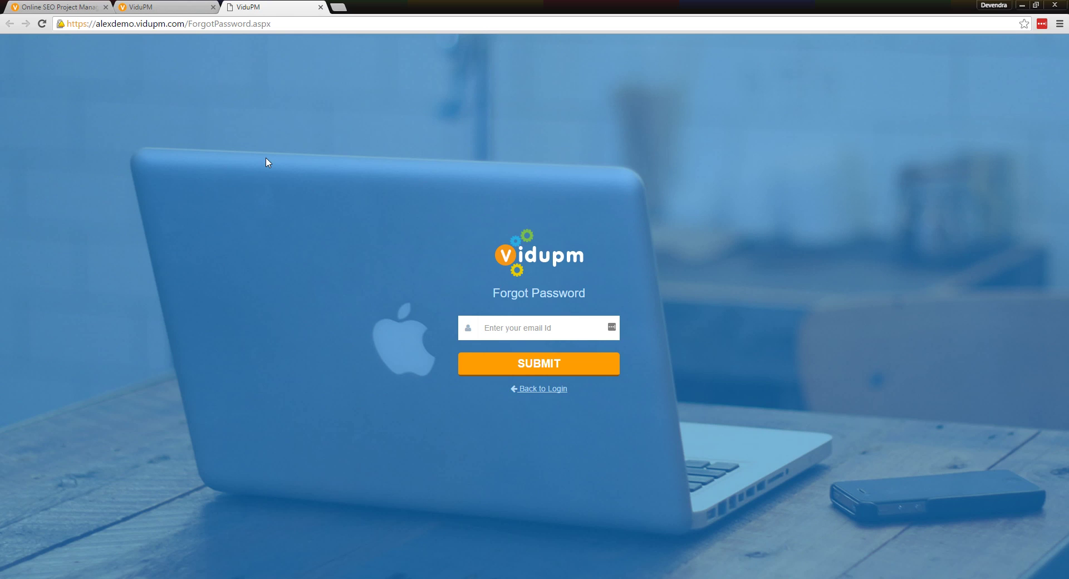
pyautogui.click(173, 8)
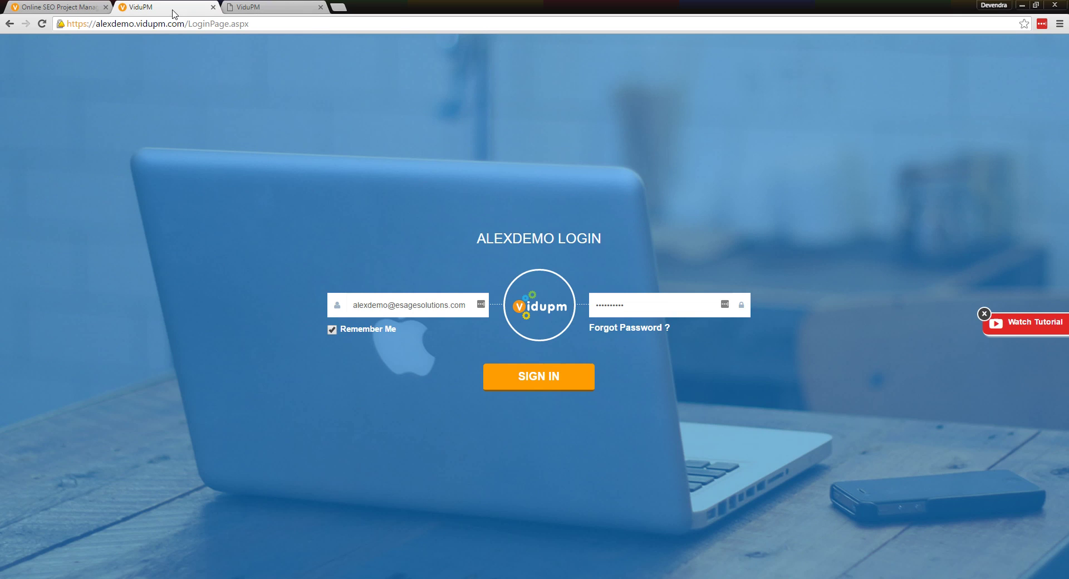
pyautogui.click(538, 377)
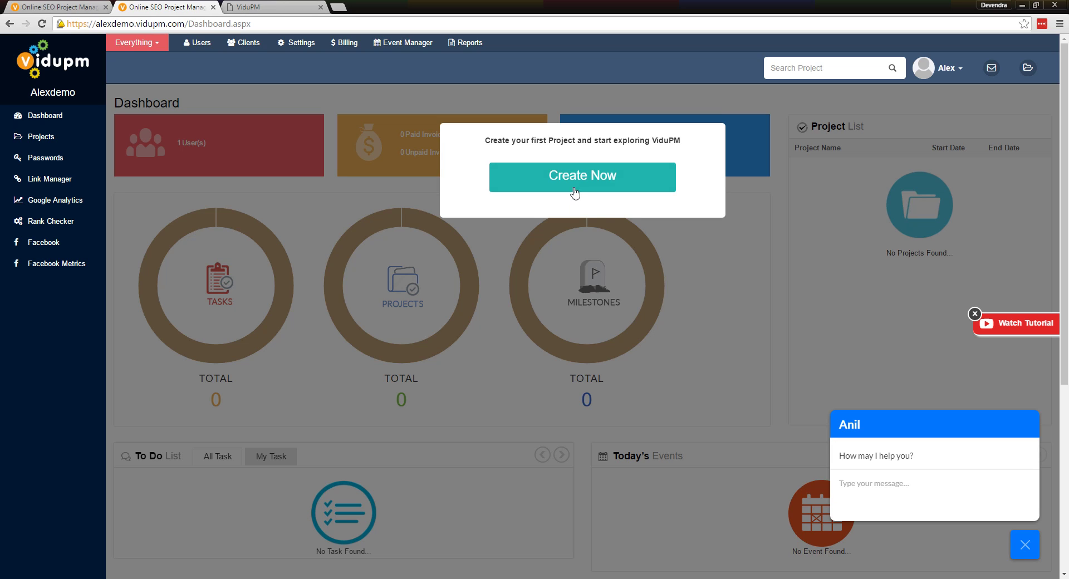
# Choose Create Now on the first-project prompt to bring up the new project form
pyautogui.click(576, 186)
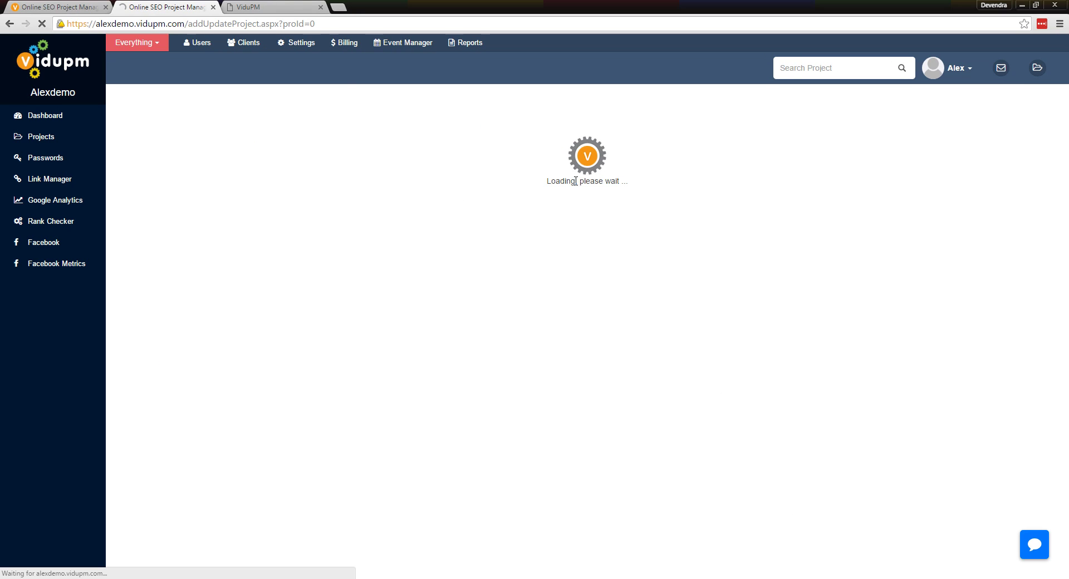
# Name the project 'Demo Project' running from 20/12/2016 to 24/01/2017
pyautogui.click(192, 224)
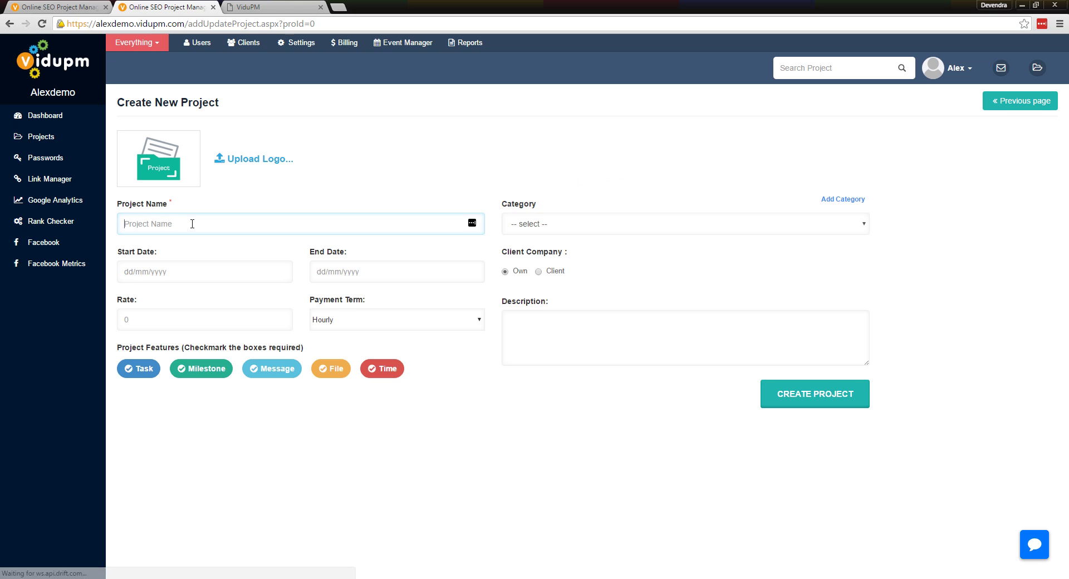
pyautogui.write('Demo')
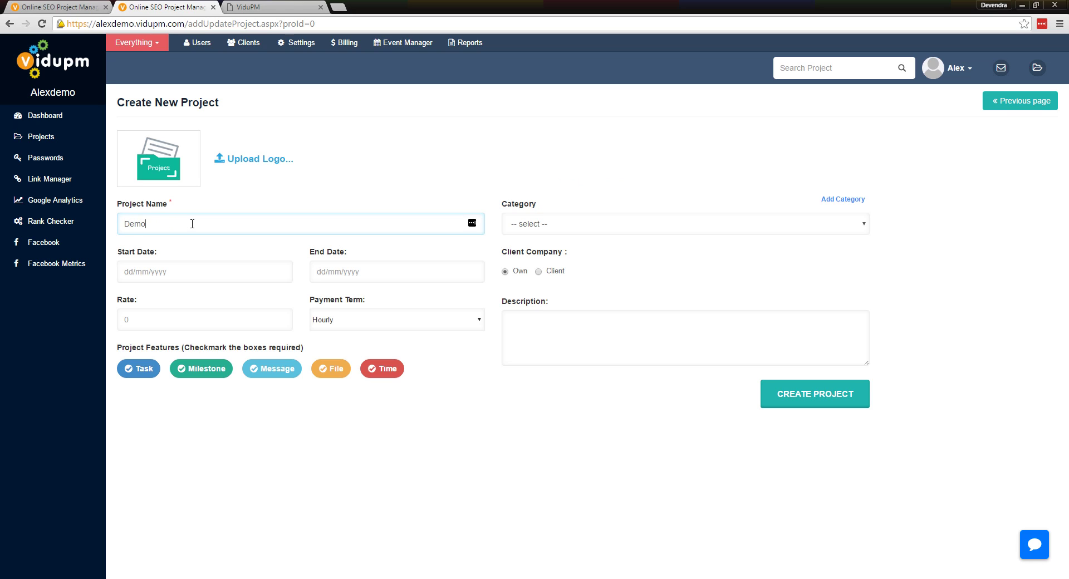
pyautogui.write(' Project')
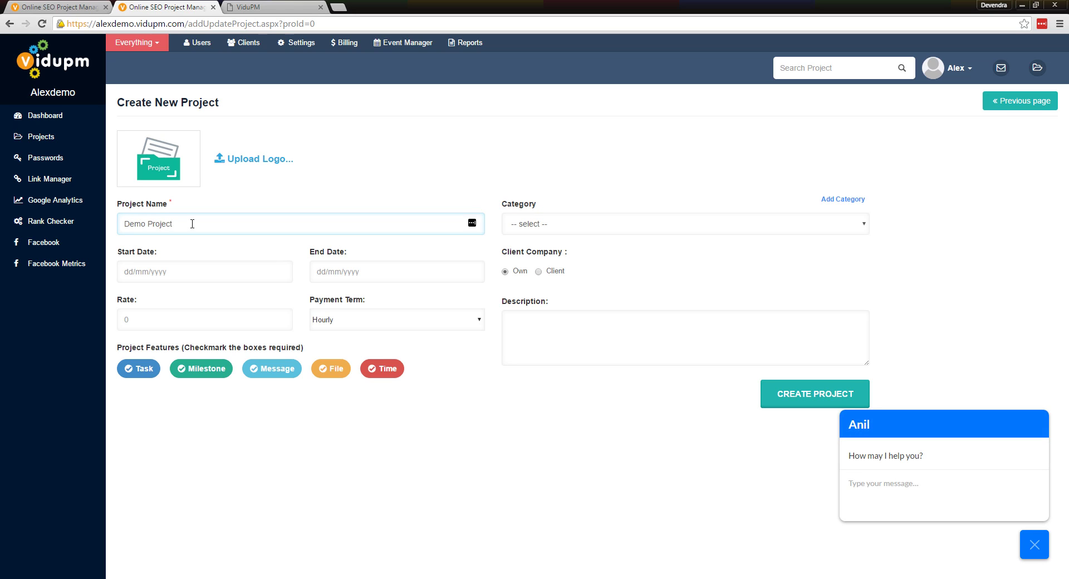
pyautogui.click(180, 269)
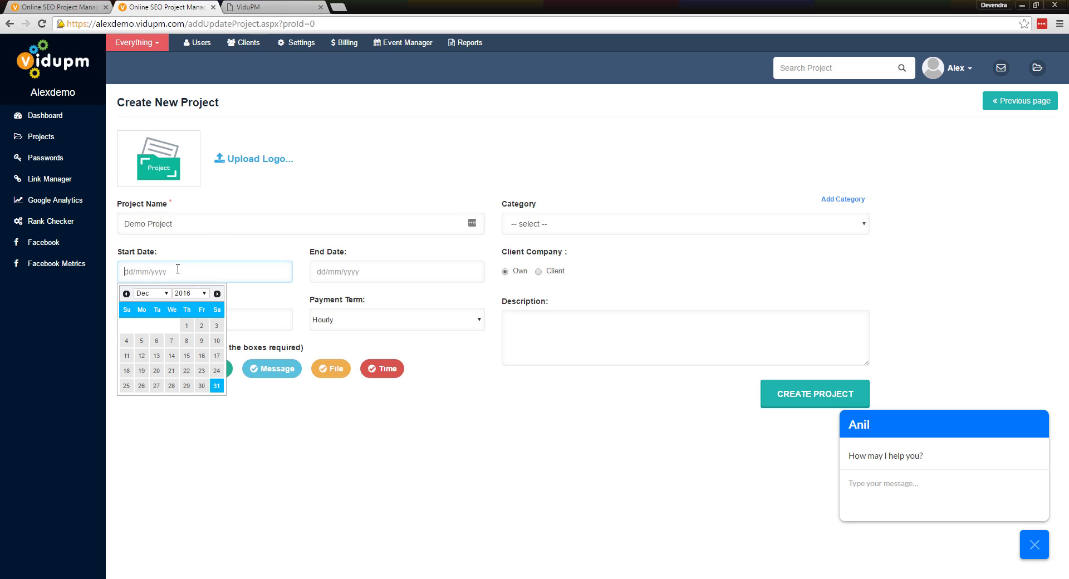
pyautogui.click(156, 370)
pyautogui.click(382, 273)
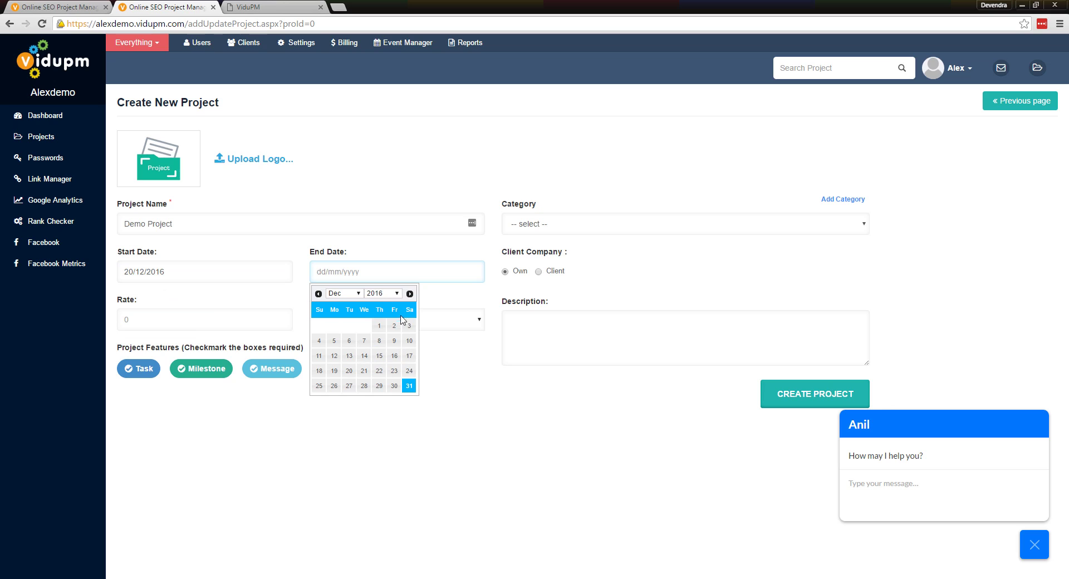
pyautogui.click(409, 294)
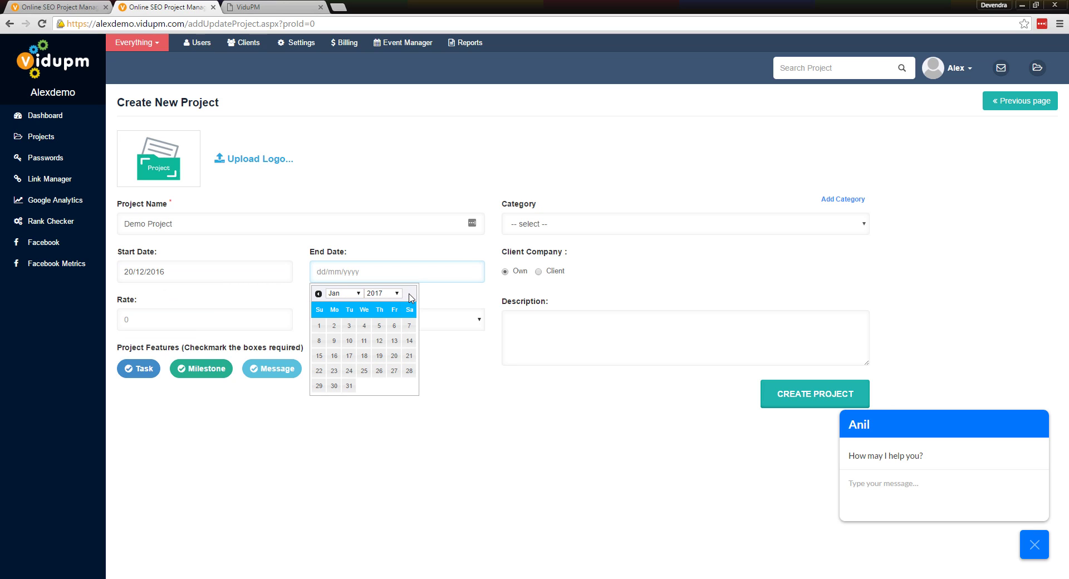
pyautogui.click(349, 371)
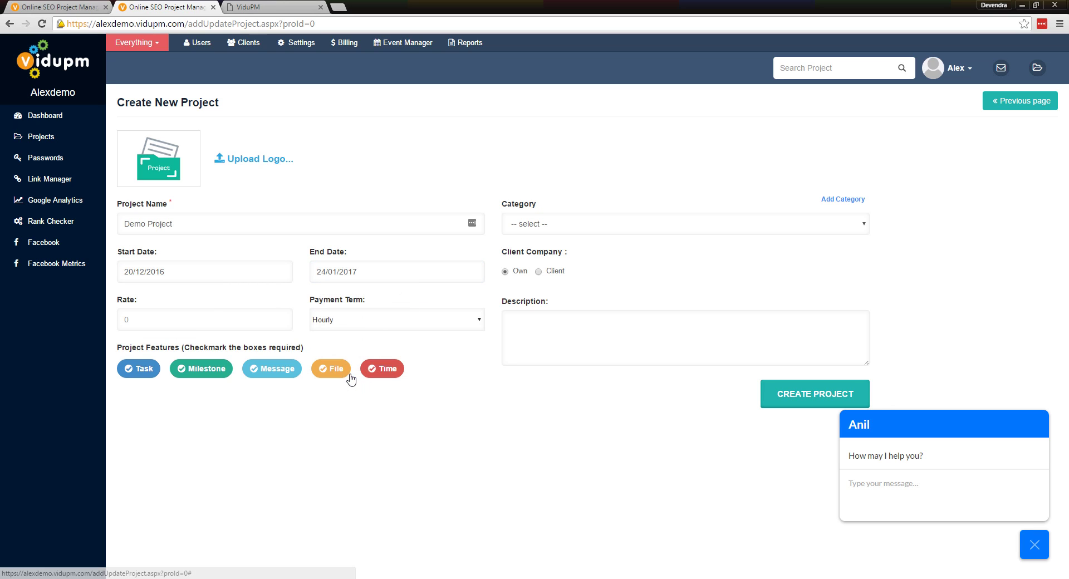
# Set a Monthly payment term with rate 500, re-enable Message, and open category management
pyautogui.click(371, 325)
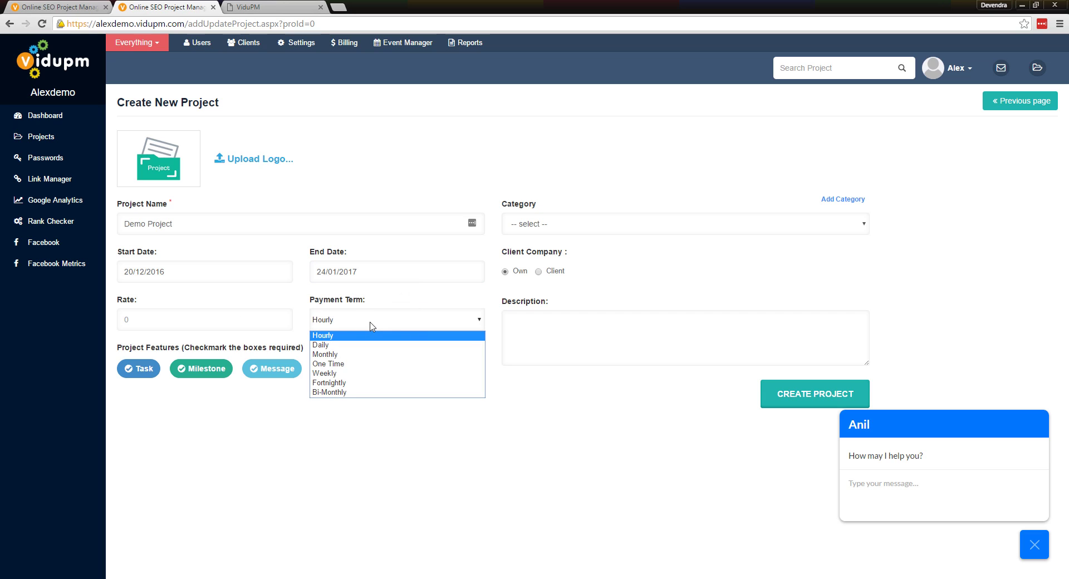
pyautogui.click(346, 356)
pyautogui.click(241, 321)
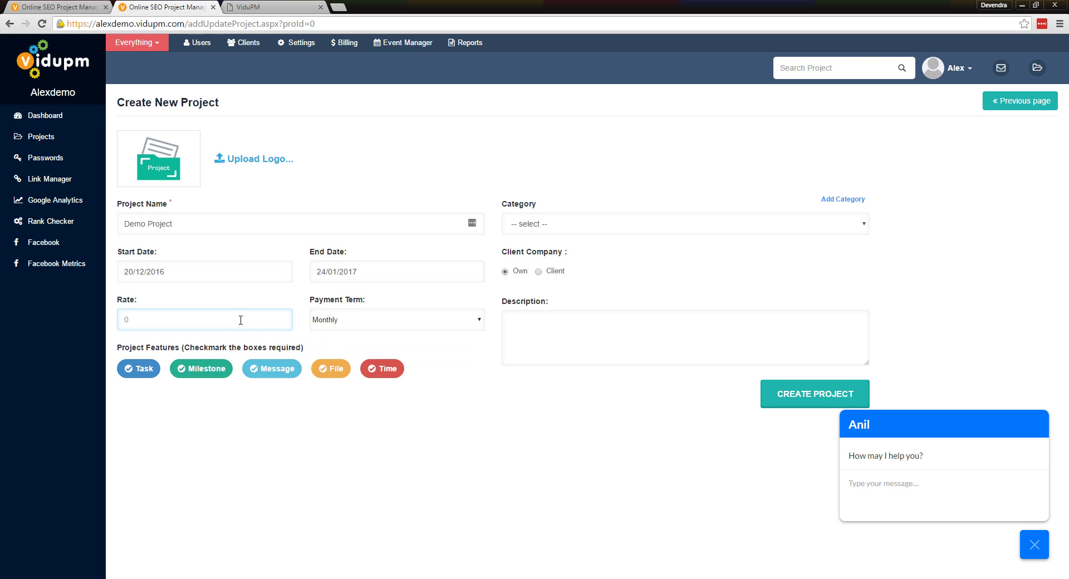
pyautogui.write('500')
pyautogui.click(143, 372)
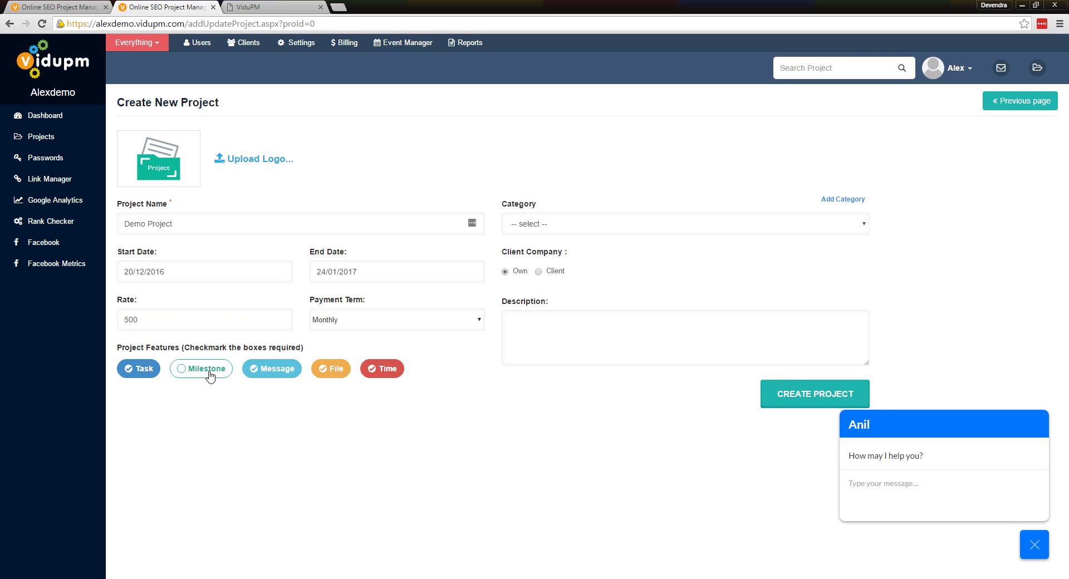
pyautogui.click(271, 374)
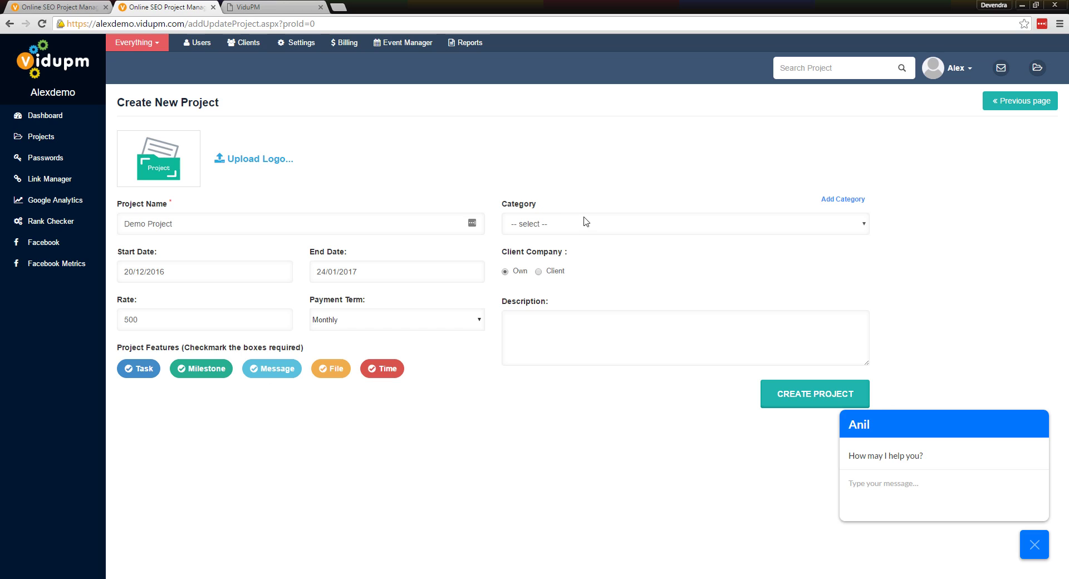
pyautogui.click(832, 229)
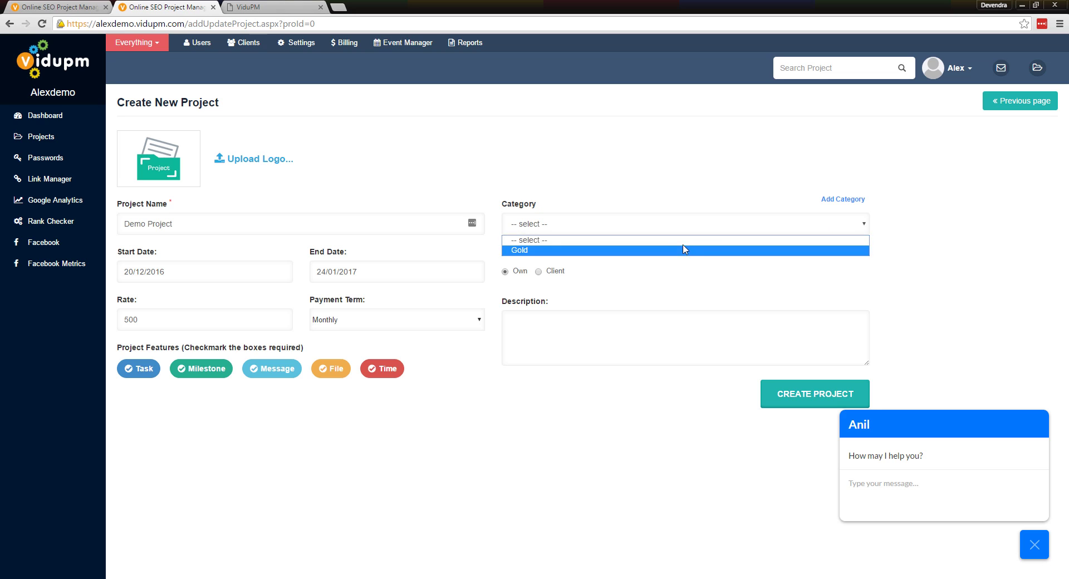
pyautogui.click(835, 202)
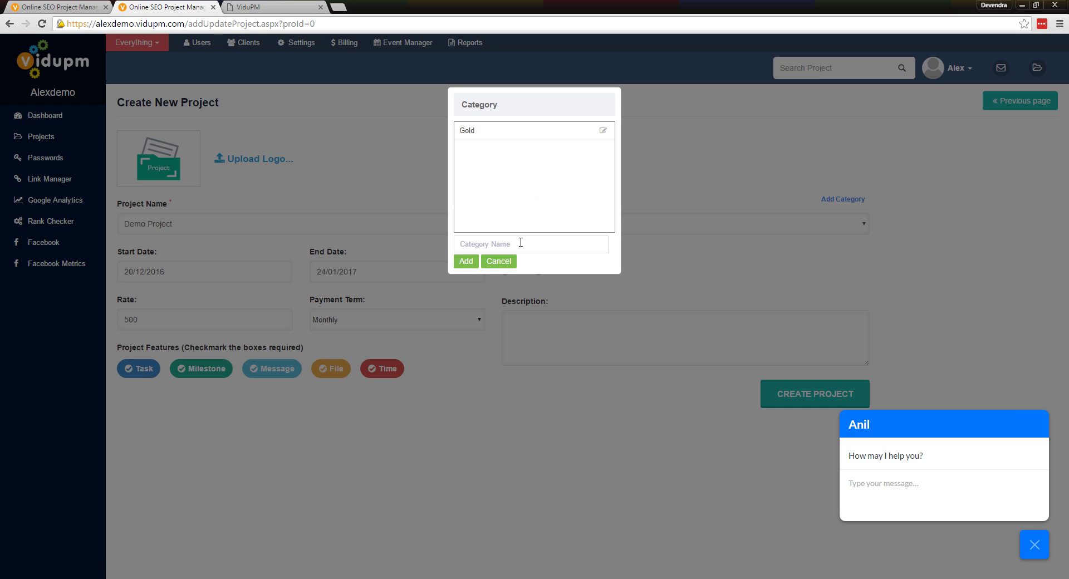
# Add and assign a Silver category, mark the project as Client, and start adding a client company
pyautogui.click(521, 244)
pyautogui.write('Sil')
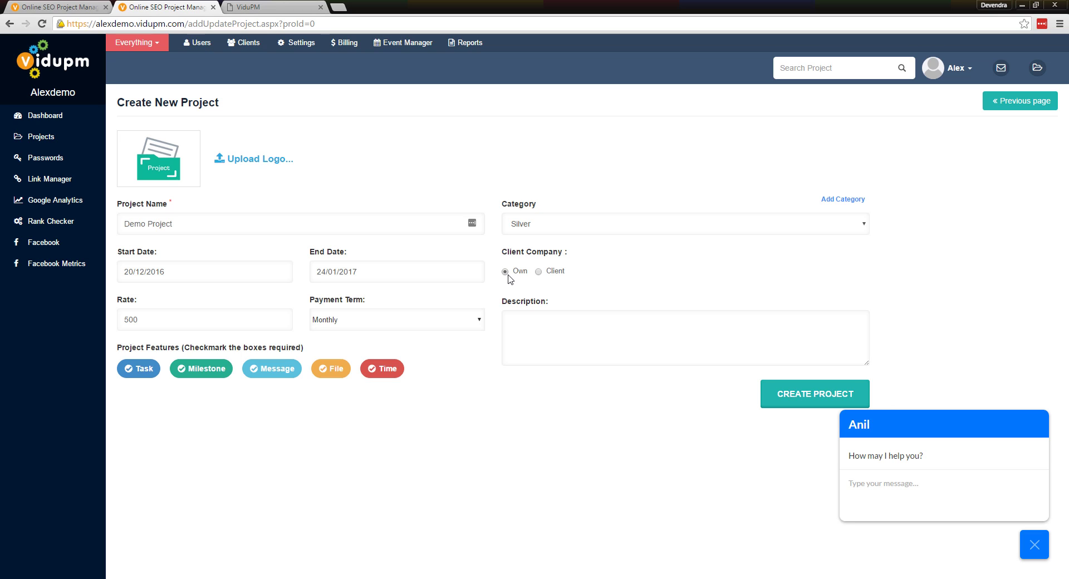
pyautogui.click(538, 273)
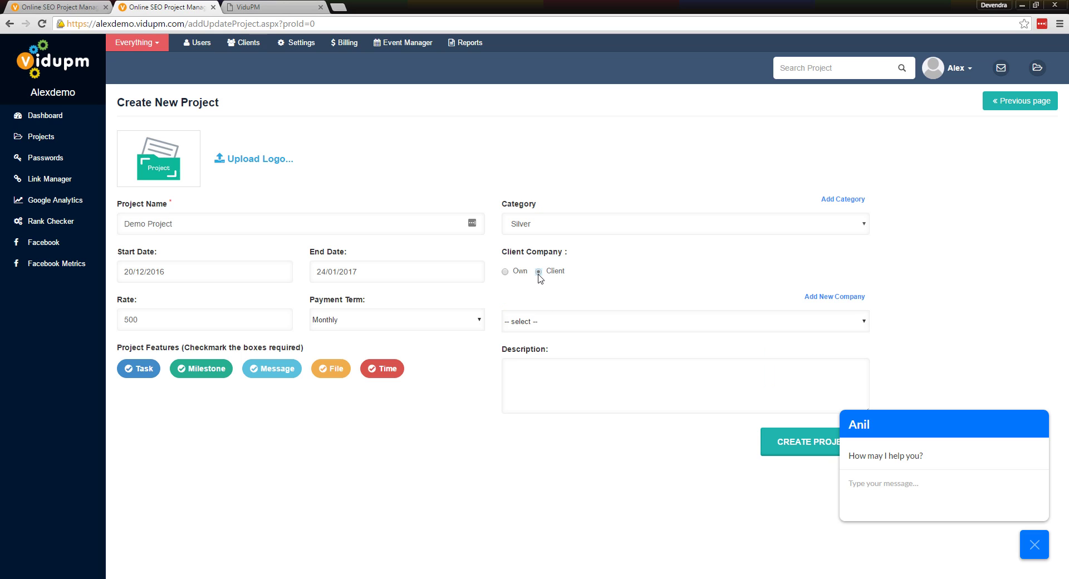
pyautogui.click(810, 325)
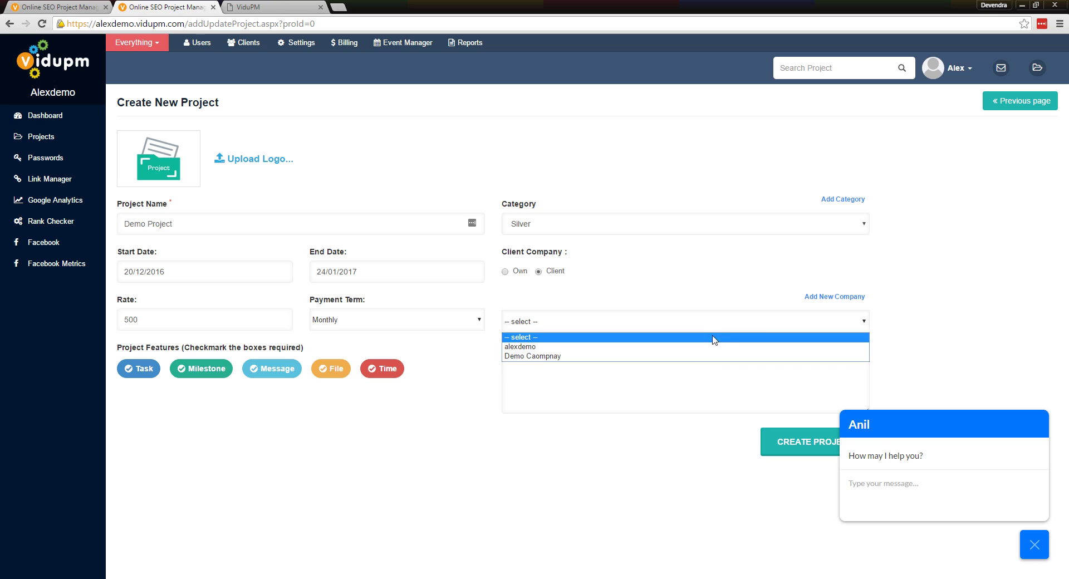
pyautogui.click(821, 300)
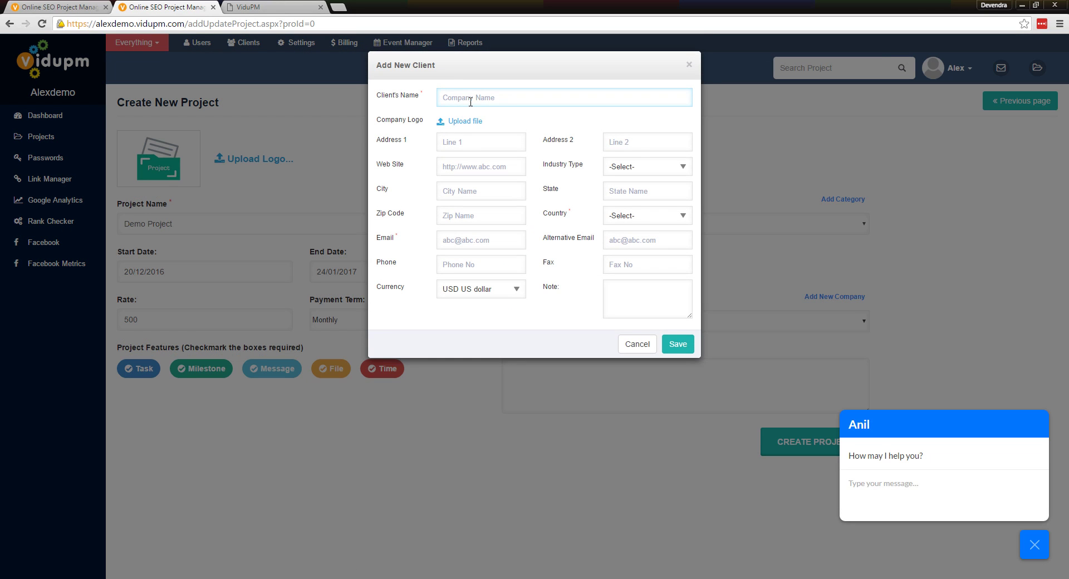
# Enter 'NOC client' as the company name, India as country, and the client's e-mail
pyautogui.write('NOC client')
pyautogui.click(634, 216)
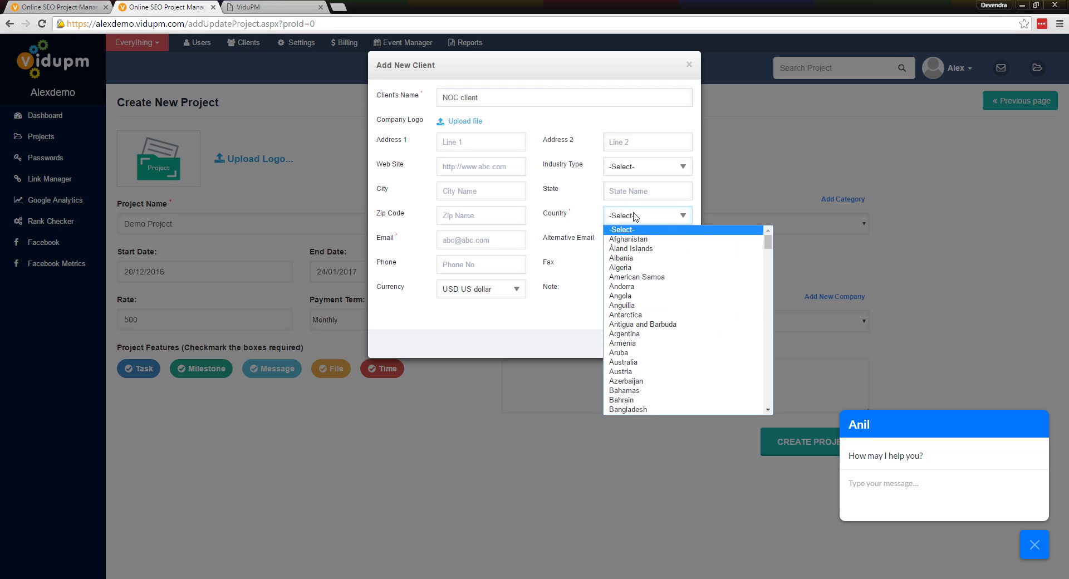
pyautogui.write('india')
pyautogui.press('Return')
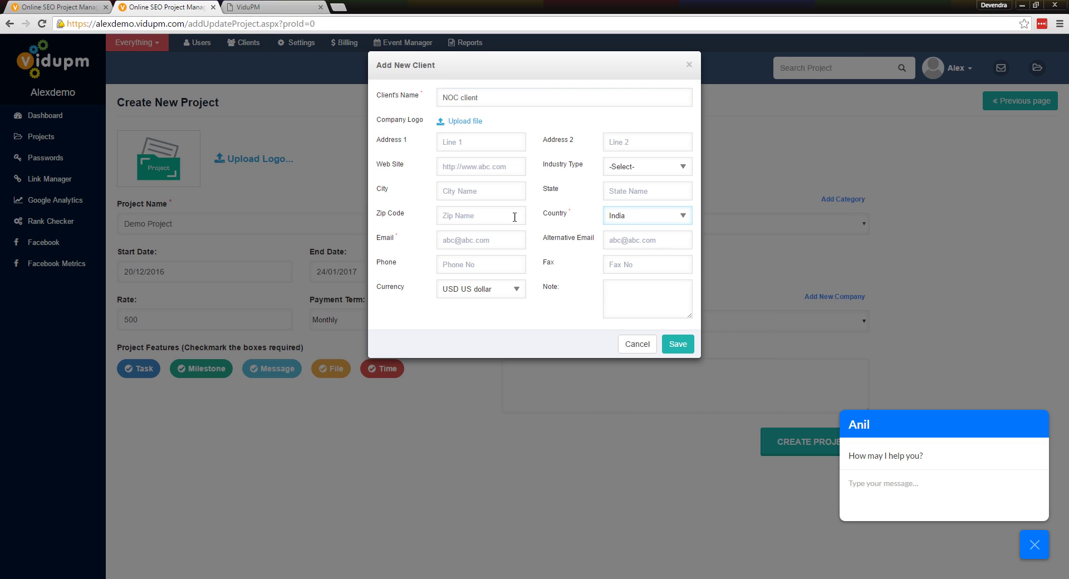
pyautogui.click(485, 245)
pyautogui.hotkey('ctrl', 'v')
# Keep USD US dollar as the currency, save the client, and dismiss the confirmation
pyautogui.click(514, 291)
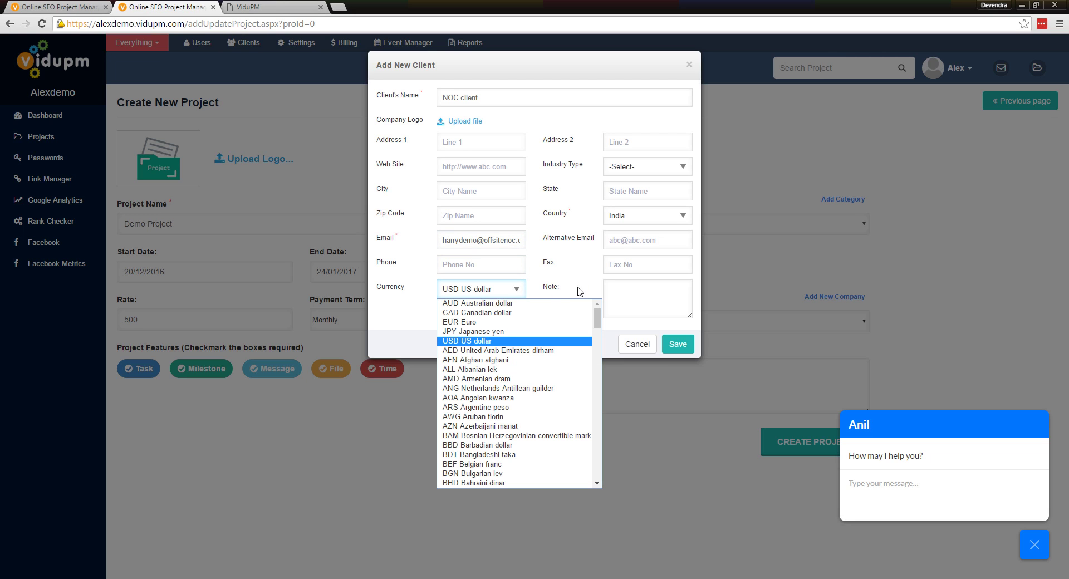
pyautogui.click(610, 291)
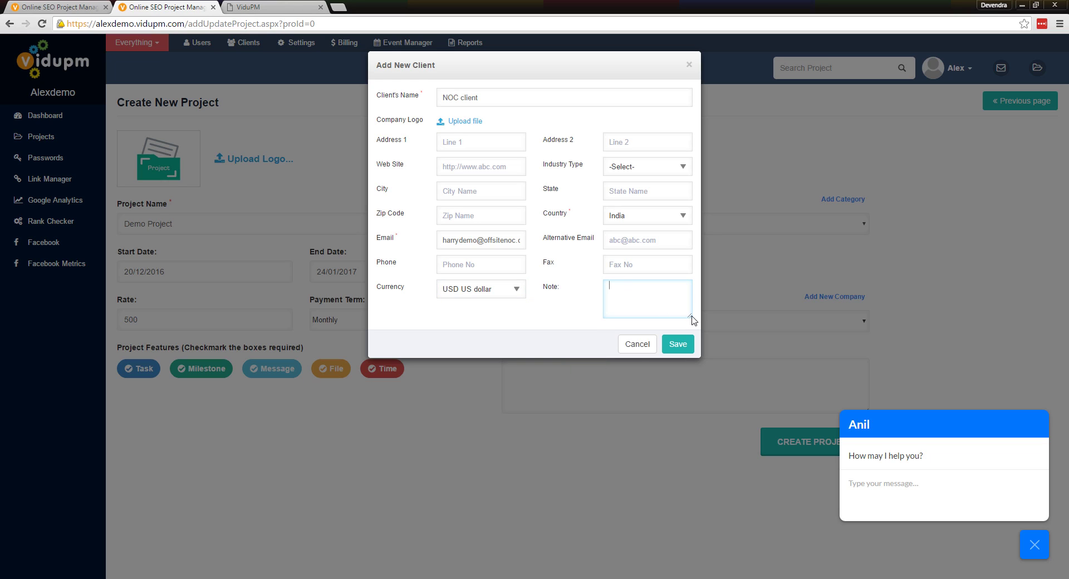
pyautogui.click(678, 344)
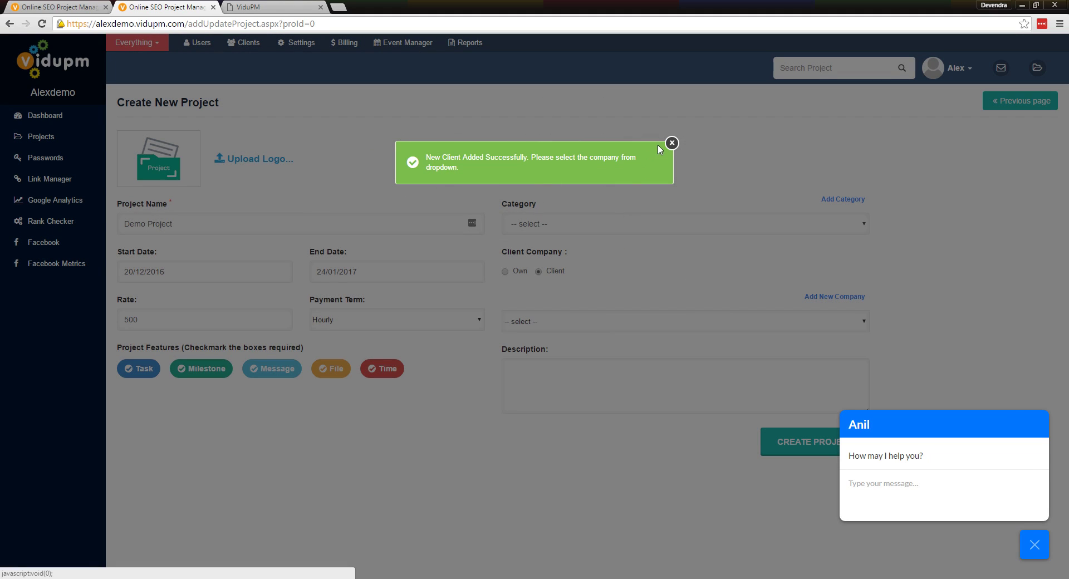
pyautogui.click(672, 144)
# Select NOC client as the Demo Project's client company
pyautogui.click(595, 328)
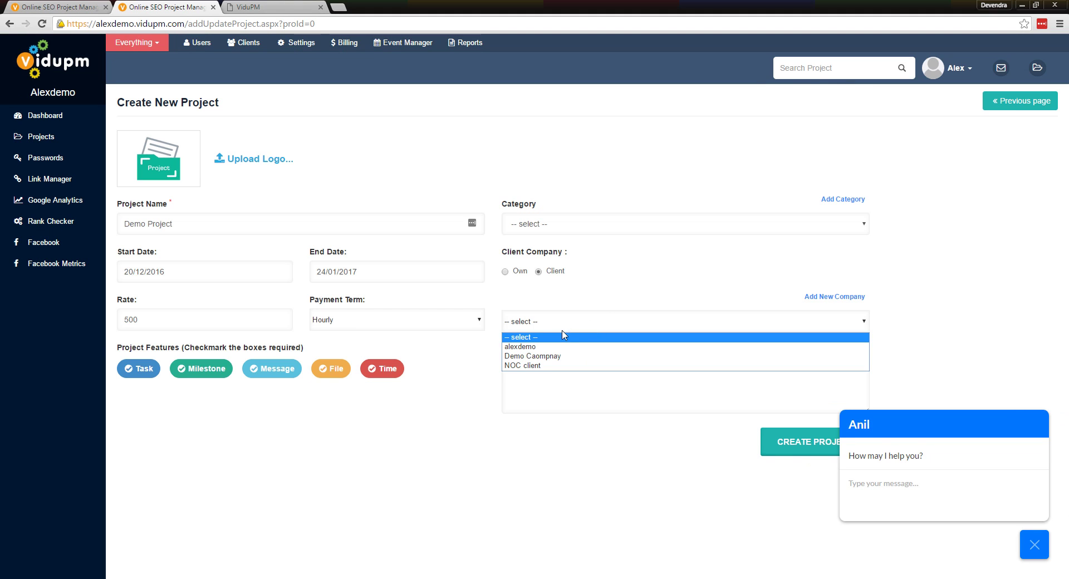
pyautogui.click(552, 366)
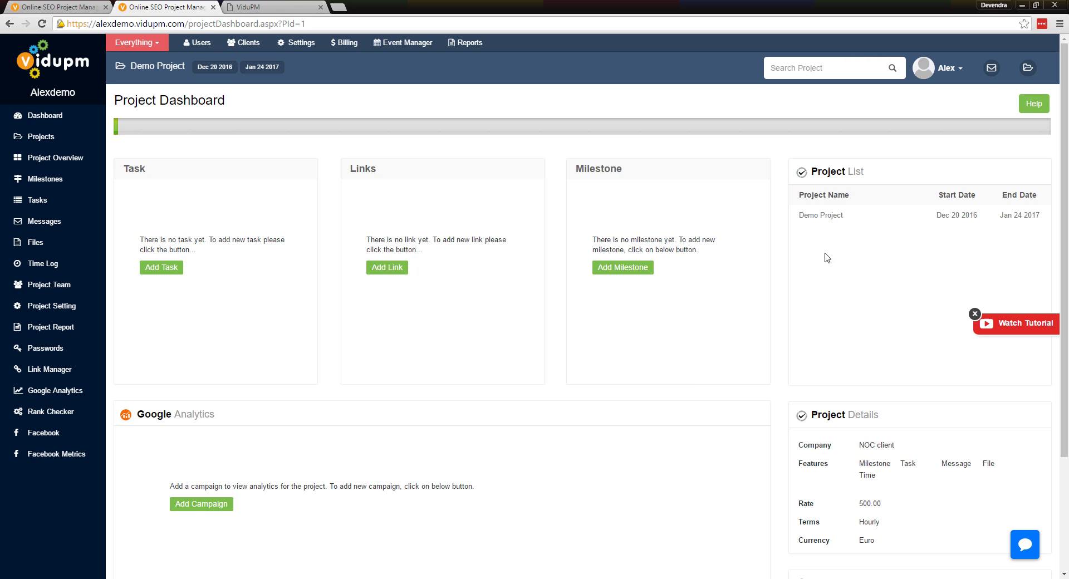
# Review the Demo Project details and NOC client company page, then go to Project Team
pyautogui.scroll(-1, 828, 294)
pyautogui.scroll(-2, 828, 294)
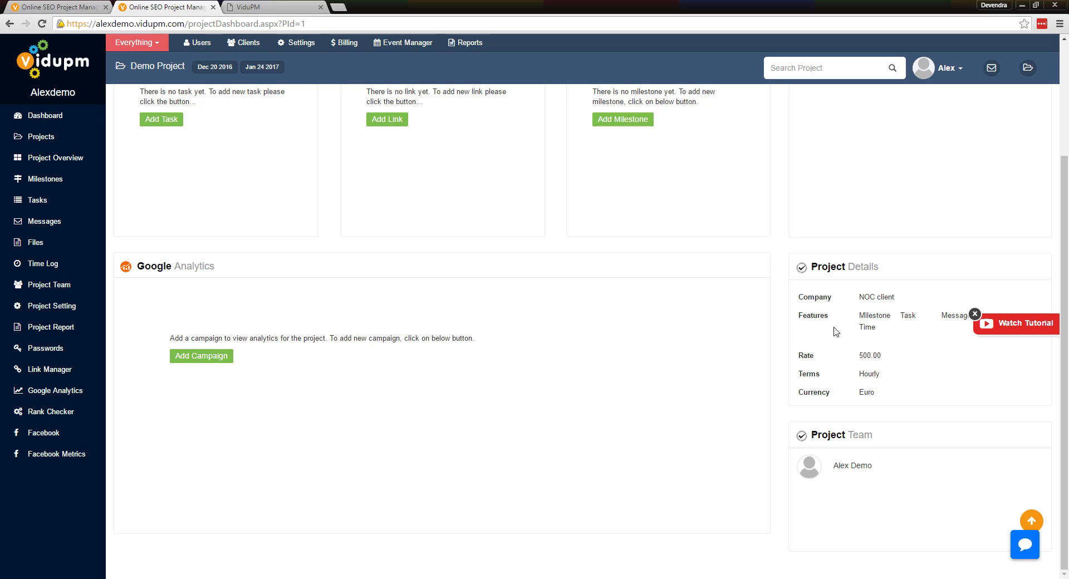
pyautogui.click(867, 304)
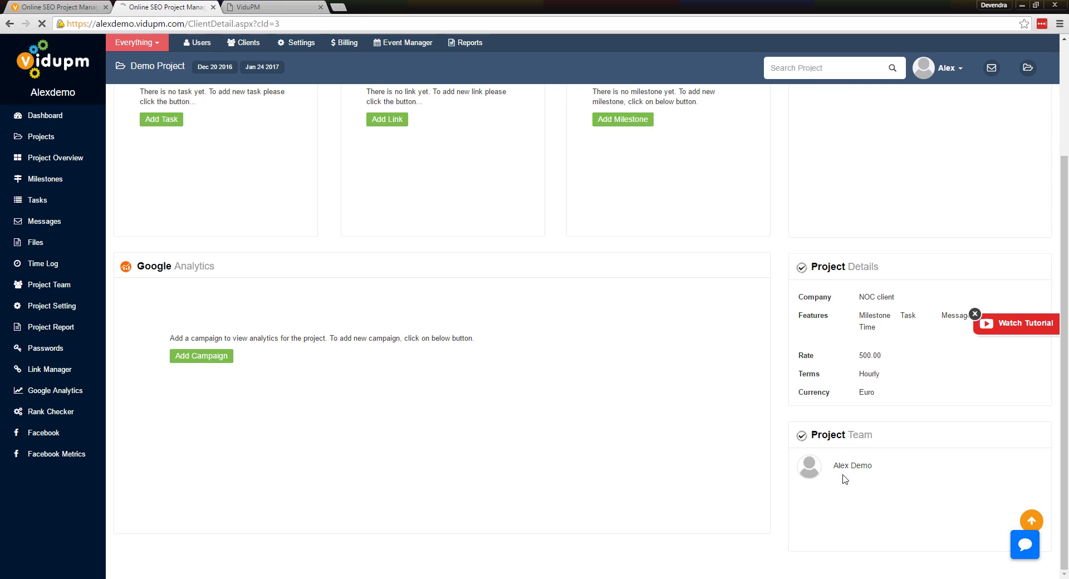
pyautogui.click(10, 23)
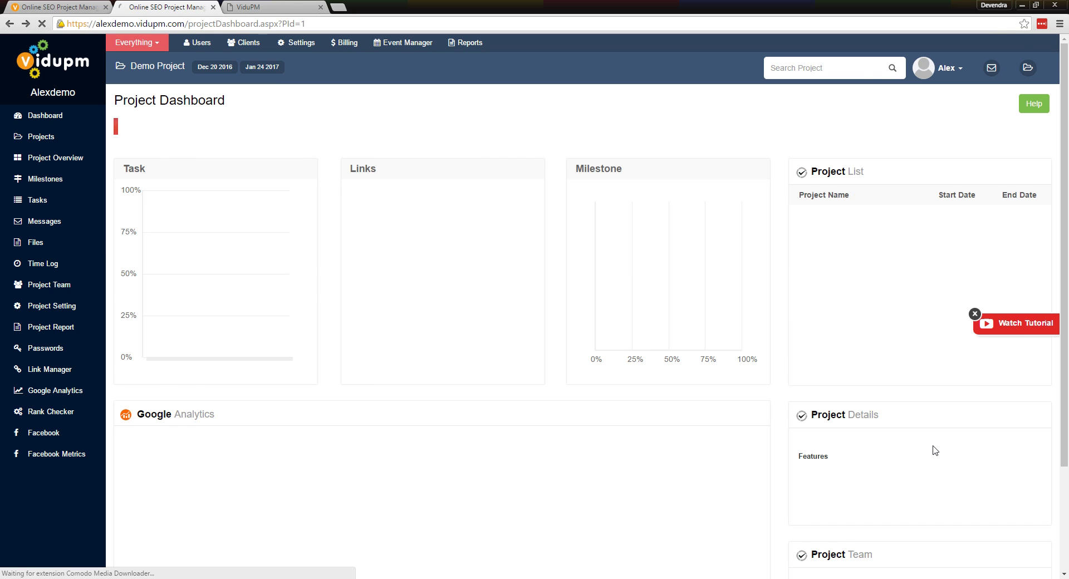
pyautogui.scroll(-1, 935, 450)
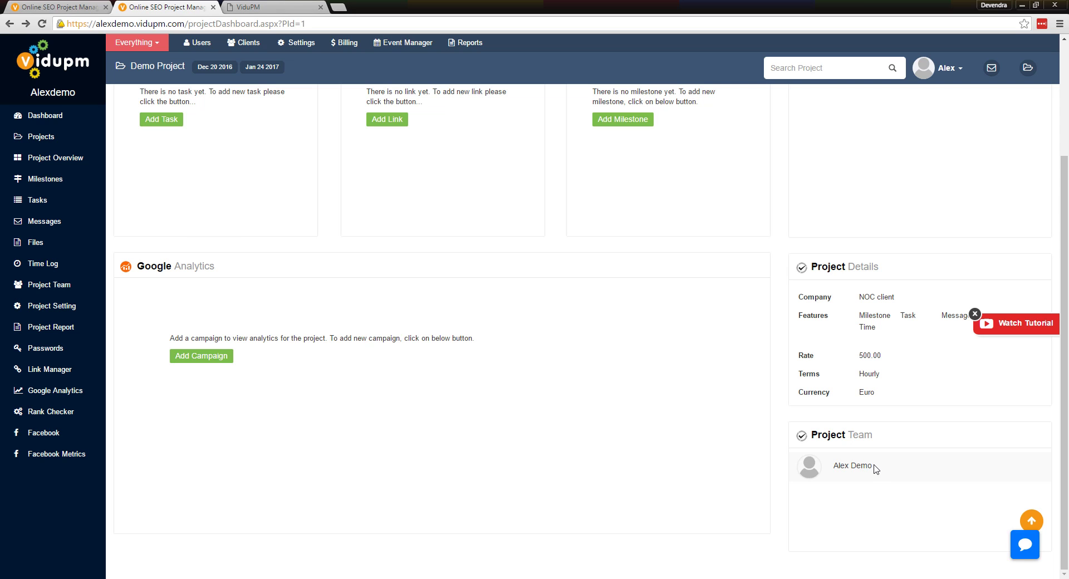
pyautogui.moveTo(874, 466); pyautogui.dragTo(838, 464)
pyautogui.click(863, 481)
pyautogui.scroll(3, 537, 337)
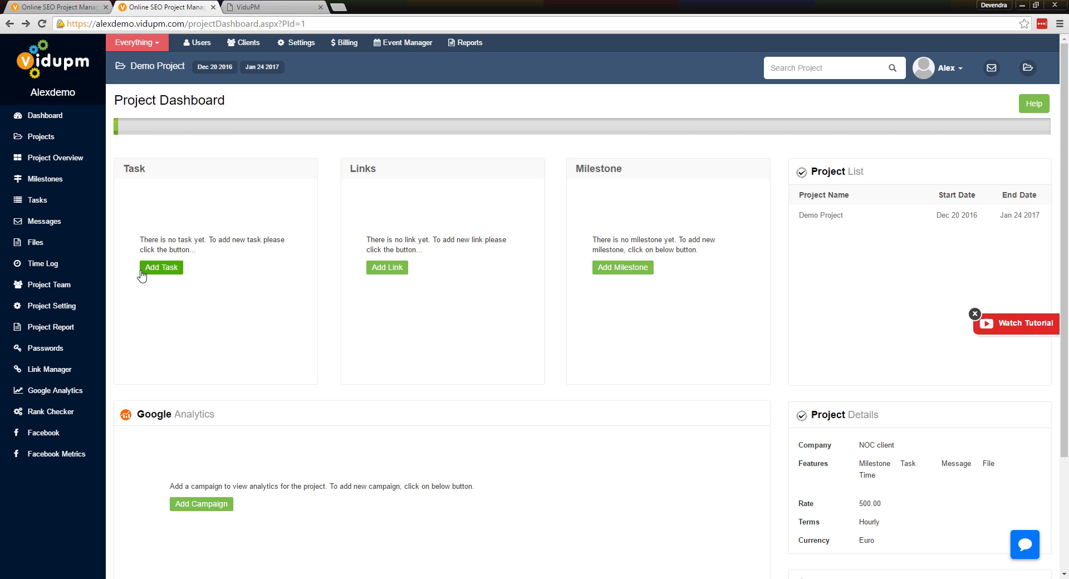
pyautogui.click(58, 286)
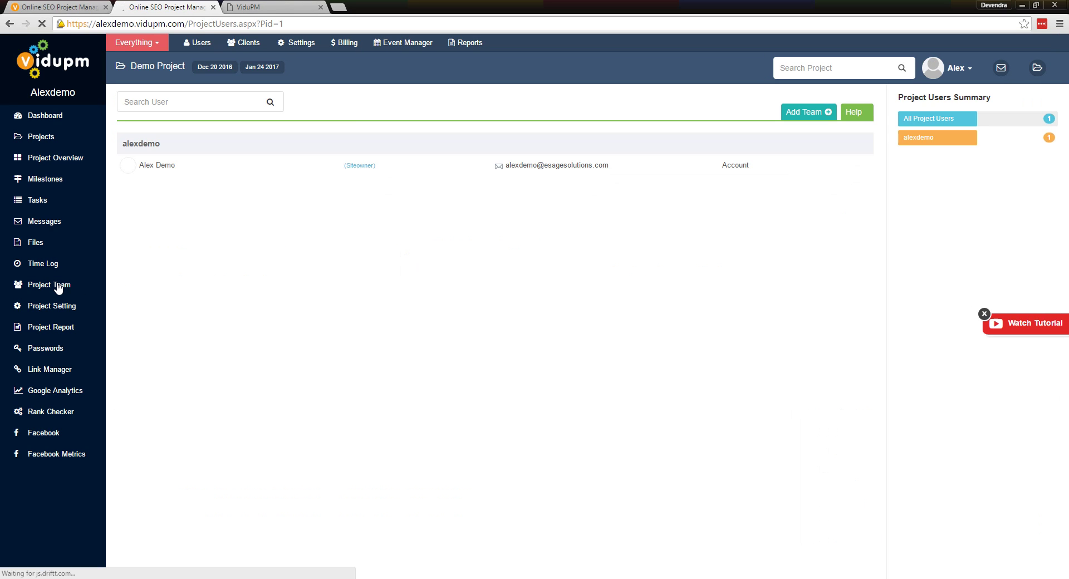
# Search Demo Caompnay and NOC client for team users, then start creating a new user
pyautogui.click(807, 112)
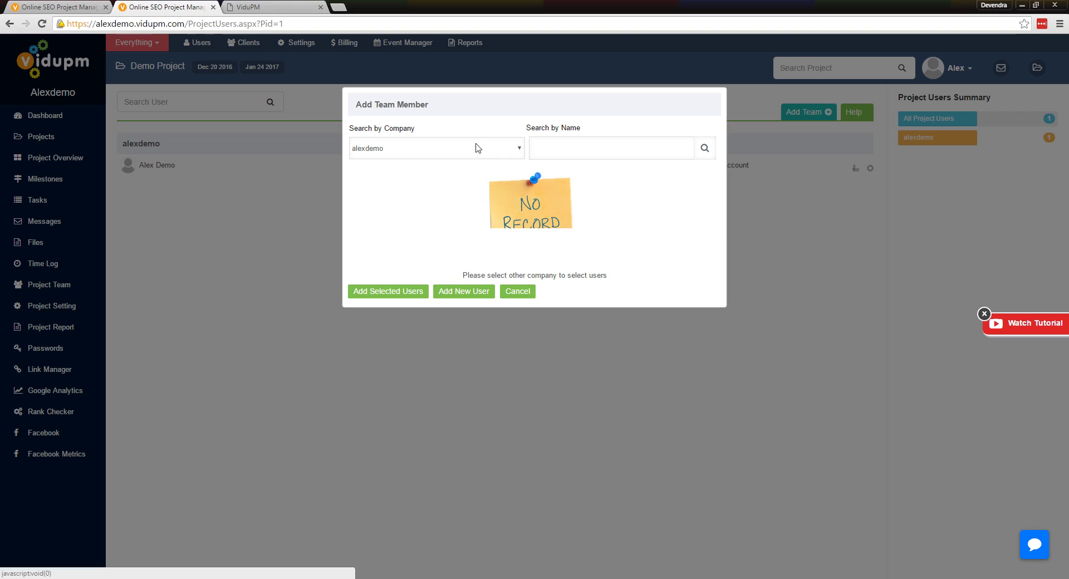
pyautogui.click(478, 148)
pyautogui.click(427, 183)
pyautogui.click(508, 154)
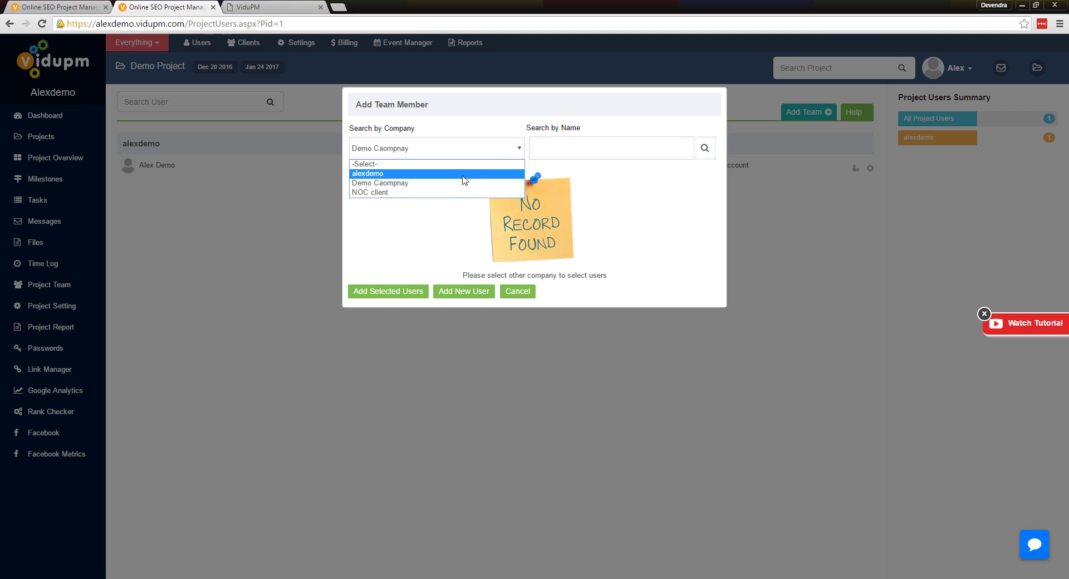
pyautogui.click(449, 192)
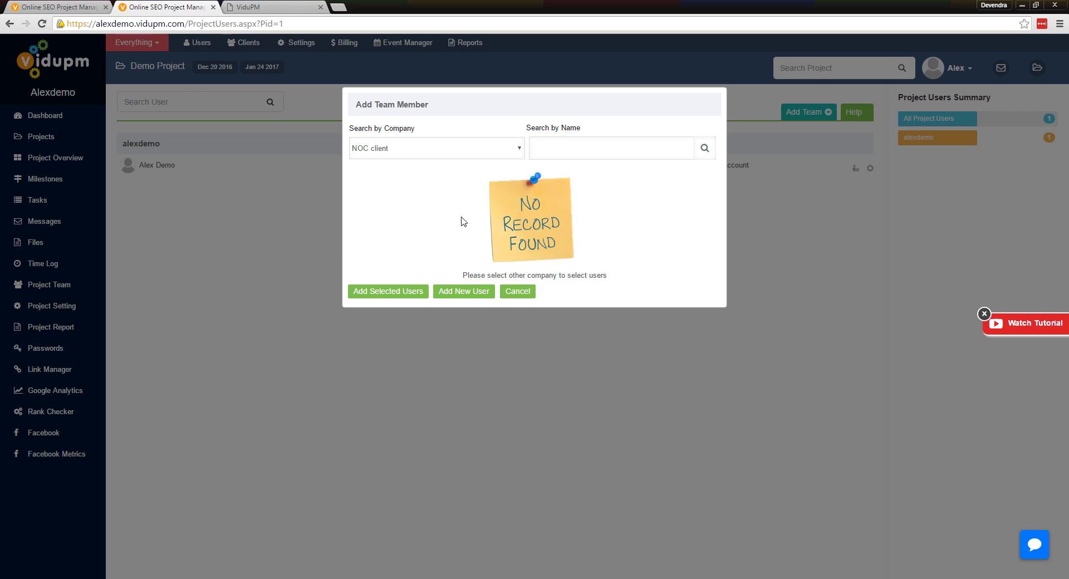
pyautogui.click(452, 292)
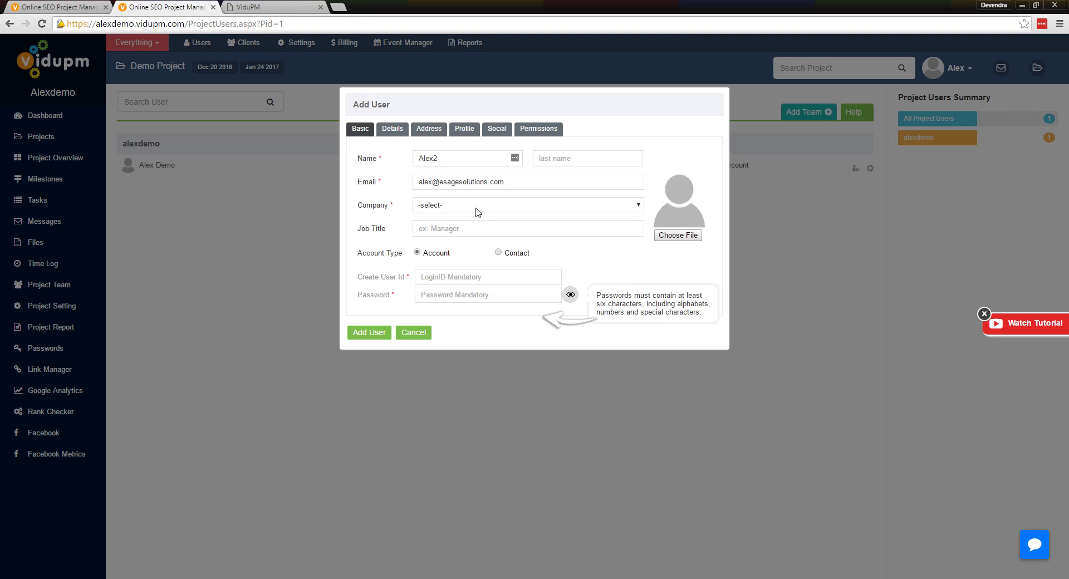
# Create the new user in the owner's company, titled Project team lead, with a login ID and password
pyautogui.click(477, 211)
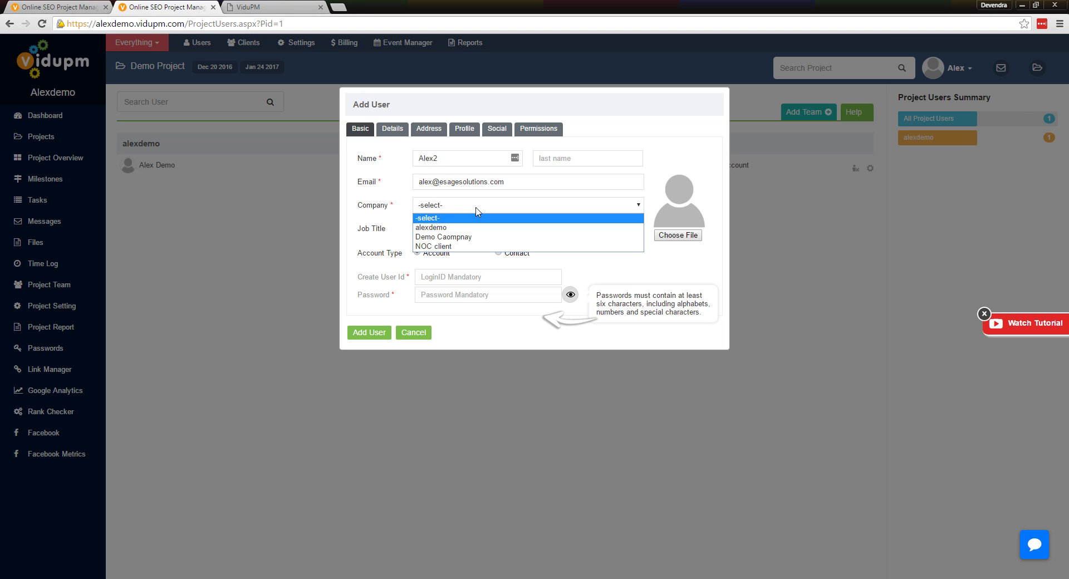
pyautogui.click(445, 229)
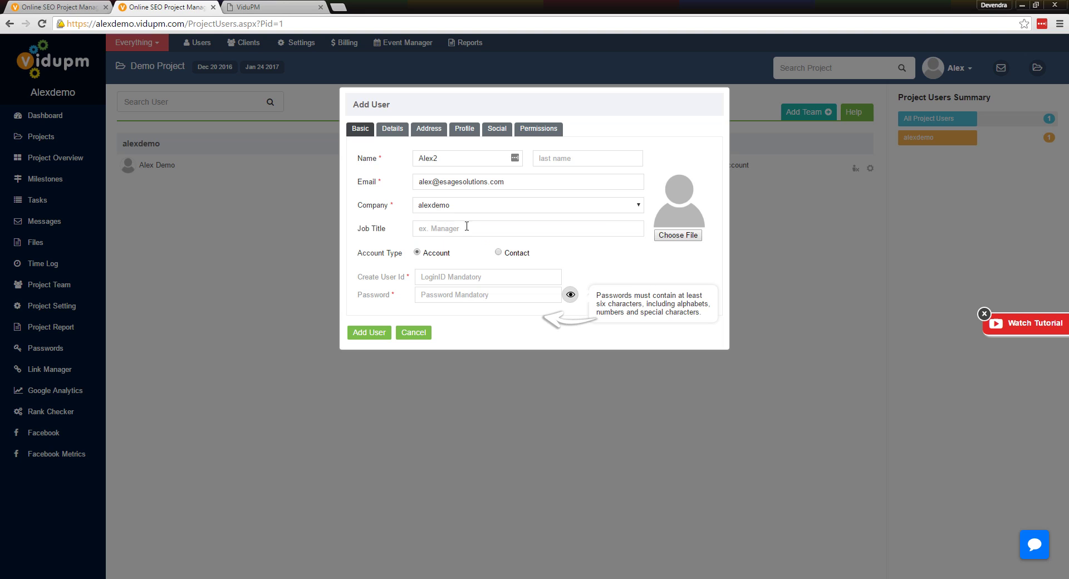
pyautogui.write('Project team lead')
pyautogui.click(452, 278)
pyautogui.write('a')
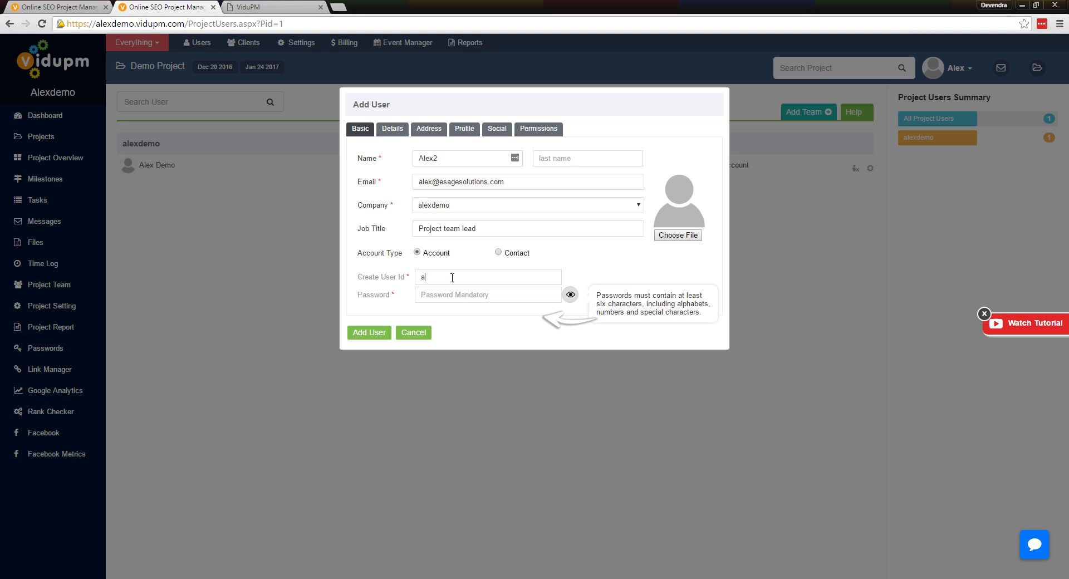
pyautogui.write('lex2')
pyautogui.press('Tab')
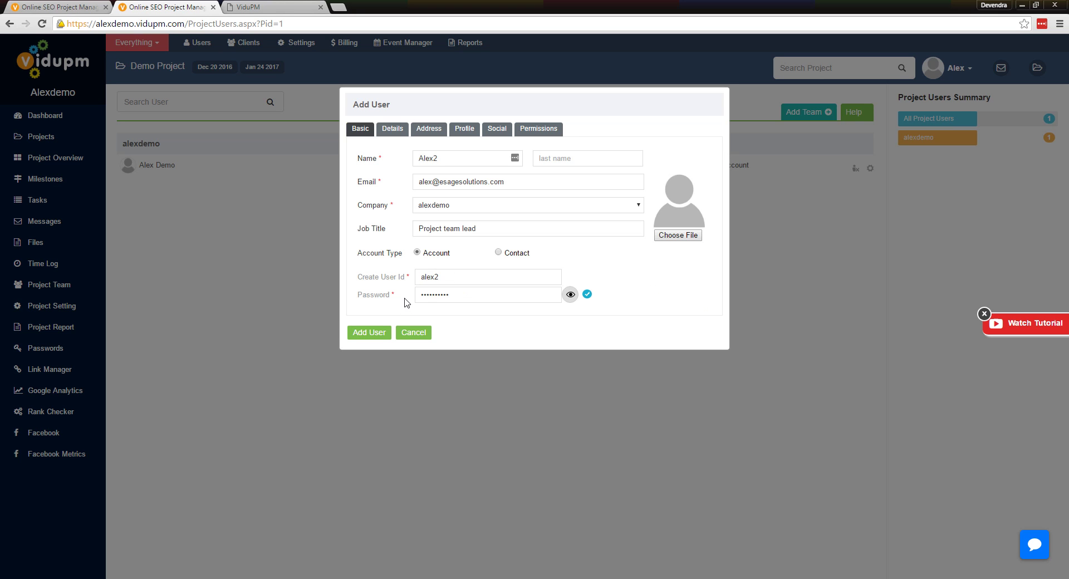
pyautogui.press('Return')
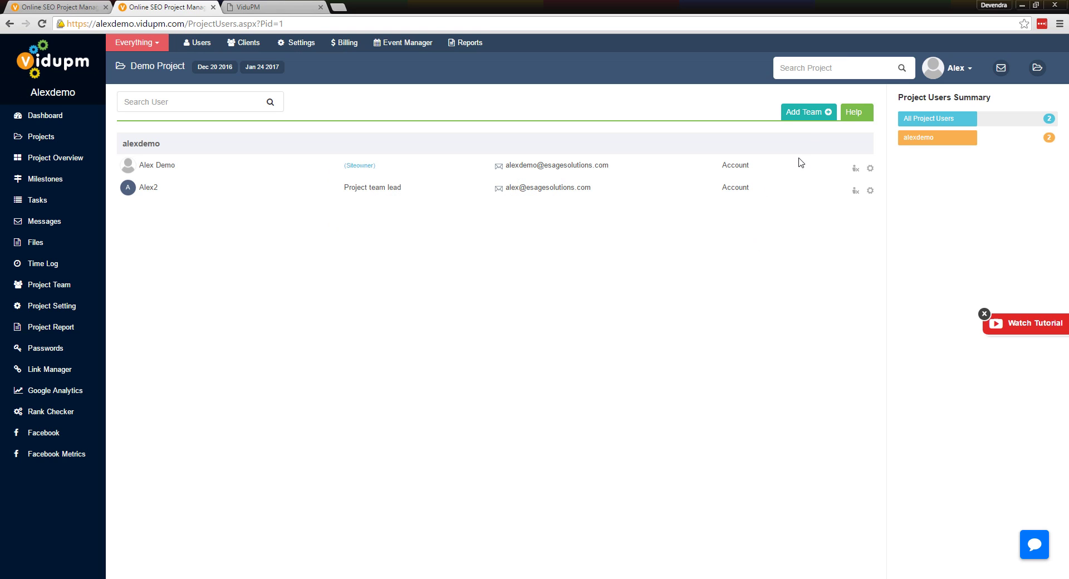
# Reopen Add Team and cancel it without adding anyone
pyautogui.click(804, 113)
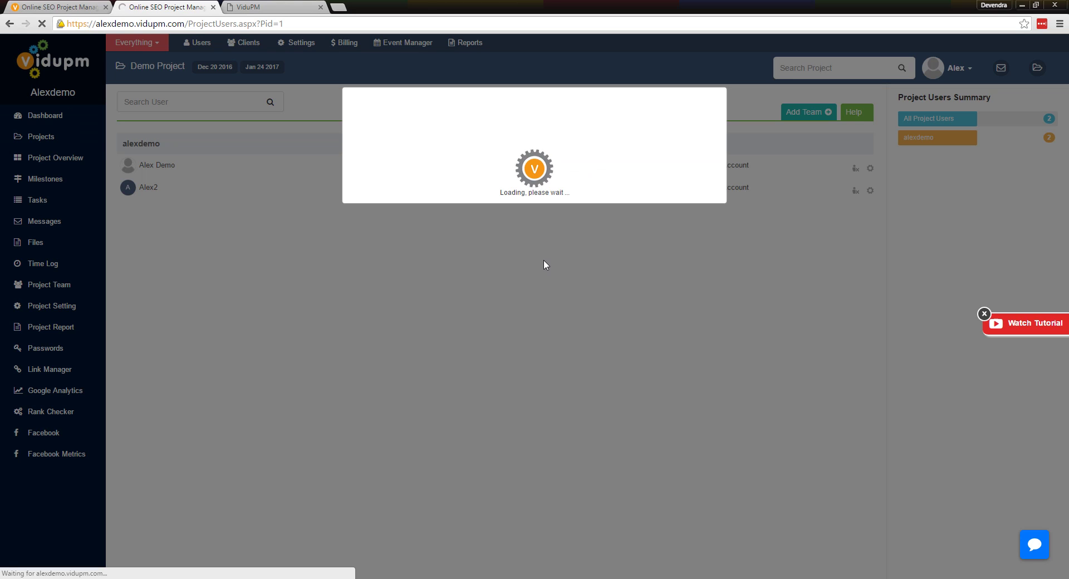
pyautogui.click(490, 154)
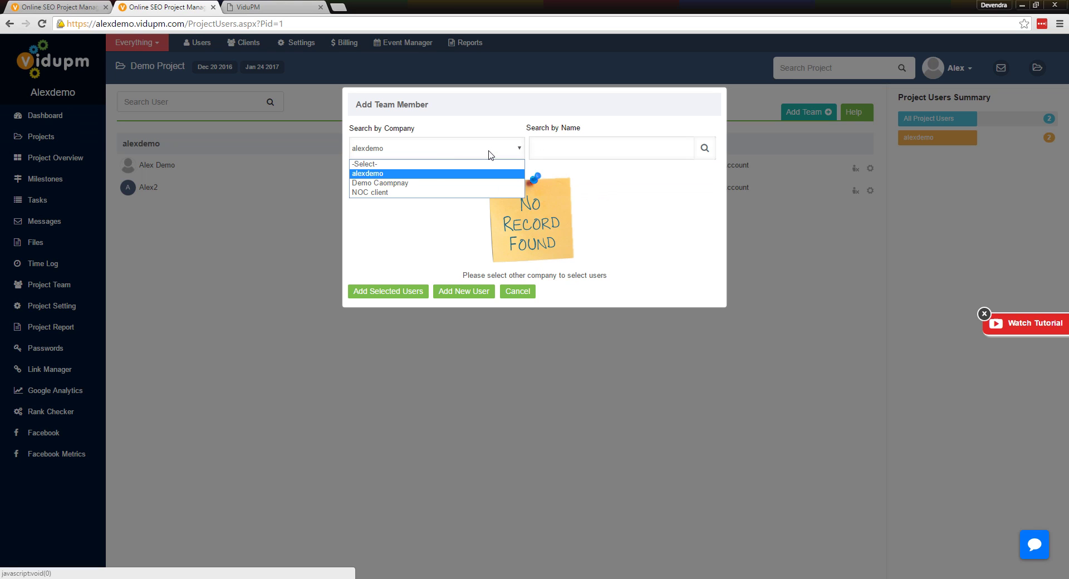
pyautogui.click(450, 293)
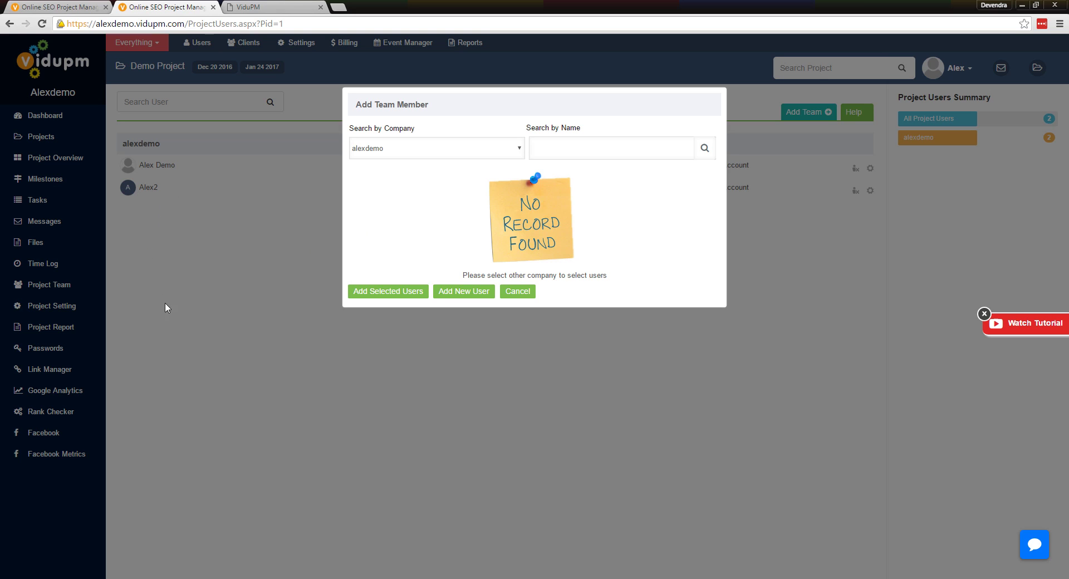
pyautogui.click(526, 294)
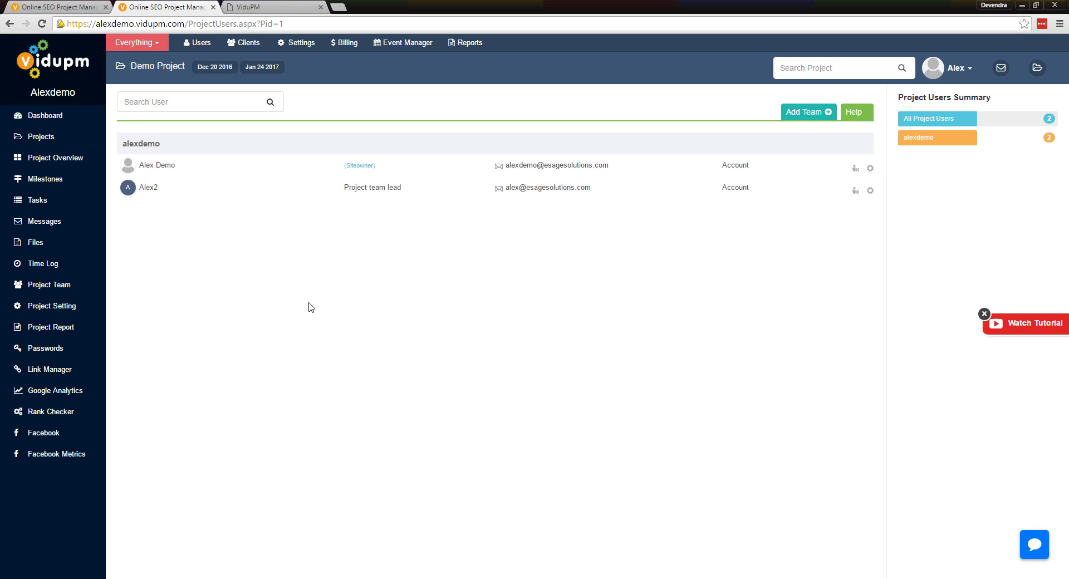
# Begin a new Demo Project task list named 'On page seo' and show its Privacy for User choices
pyautogui.click(37, 201)
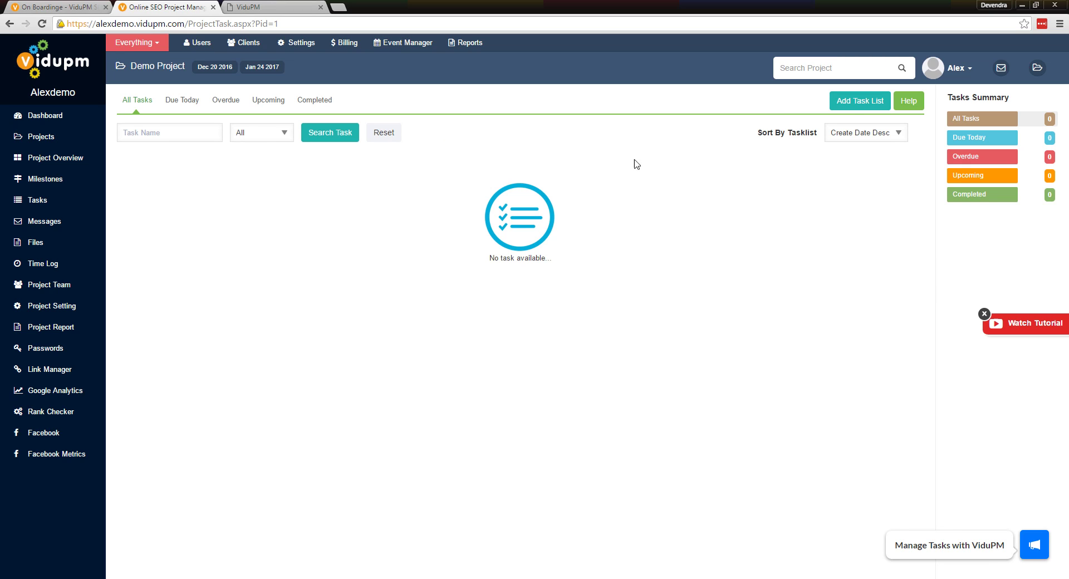
pyautogui.click(852, 103)
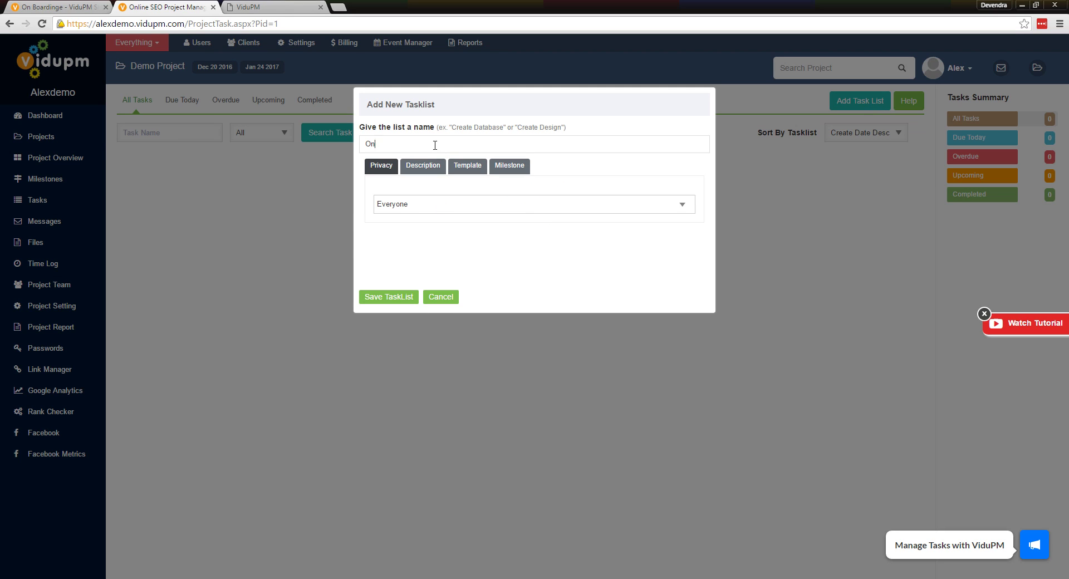
pyautogui.write('On page seo')
pyautogui.click(390, 204)
pyautogui.click(460, 211)
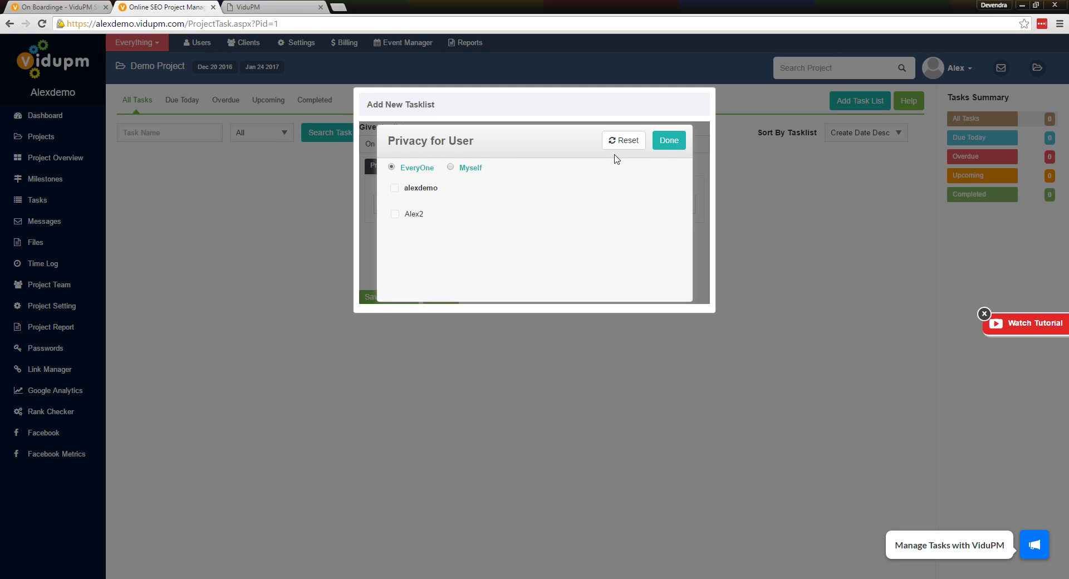
# Confirm the privacy choice and give the list the description 'tasks related to on page seo'
pyautogui.click(664, 140)
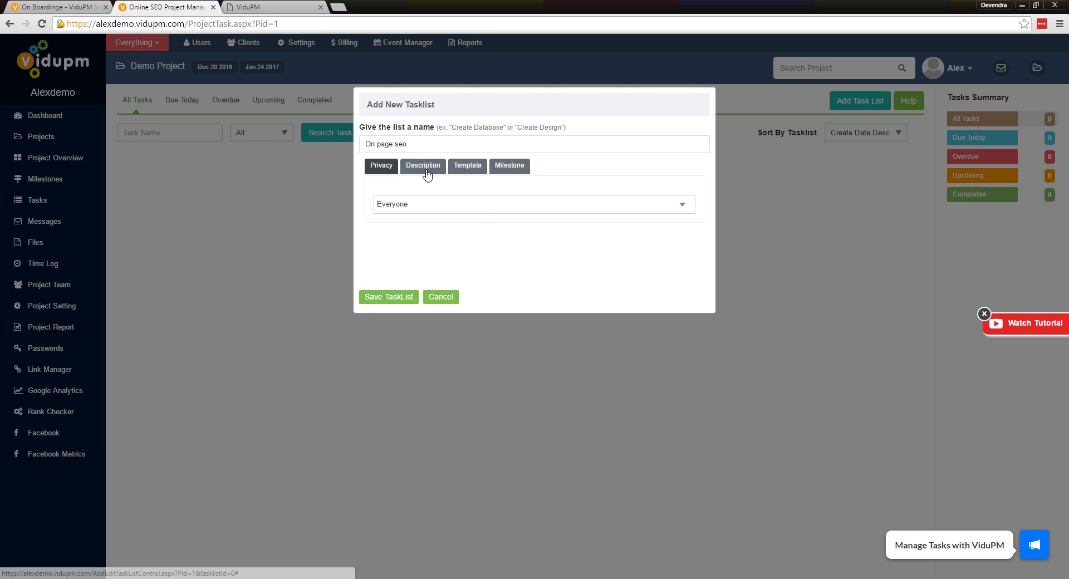
pyautogui.click(424, 166)
pyautogui.click(420, 213)
pyautogui.write('tasks related to on page seo')
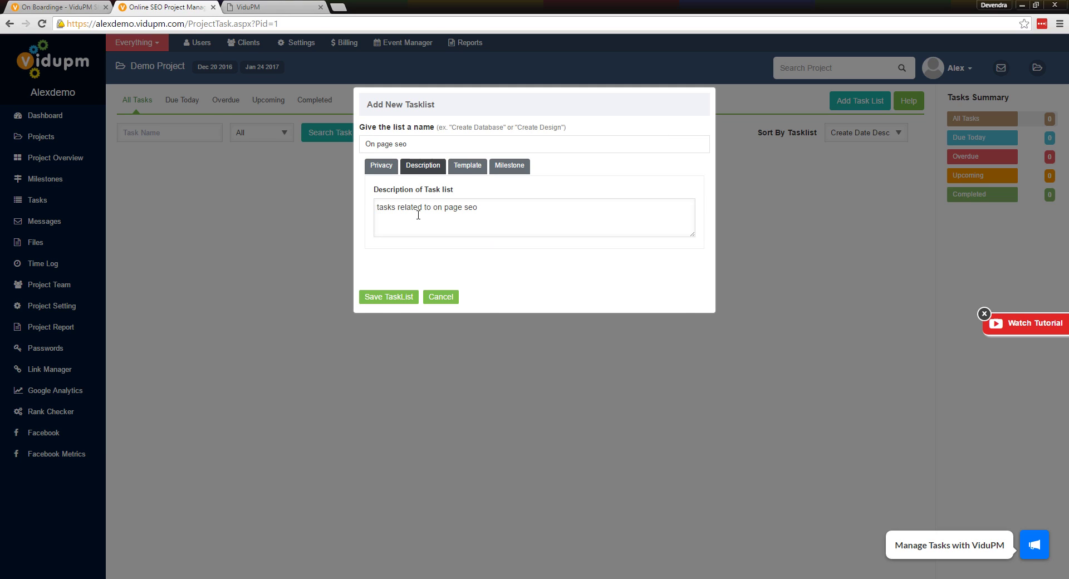
# Review the template and milestone options, then save the On page seo task list
pyautogui.click(468, 166)
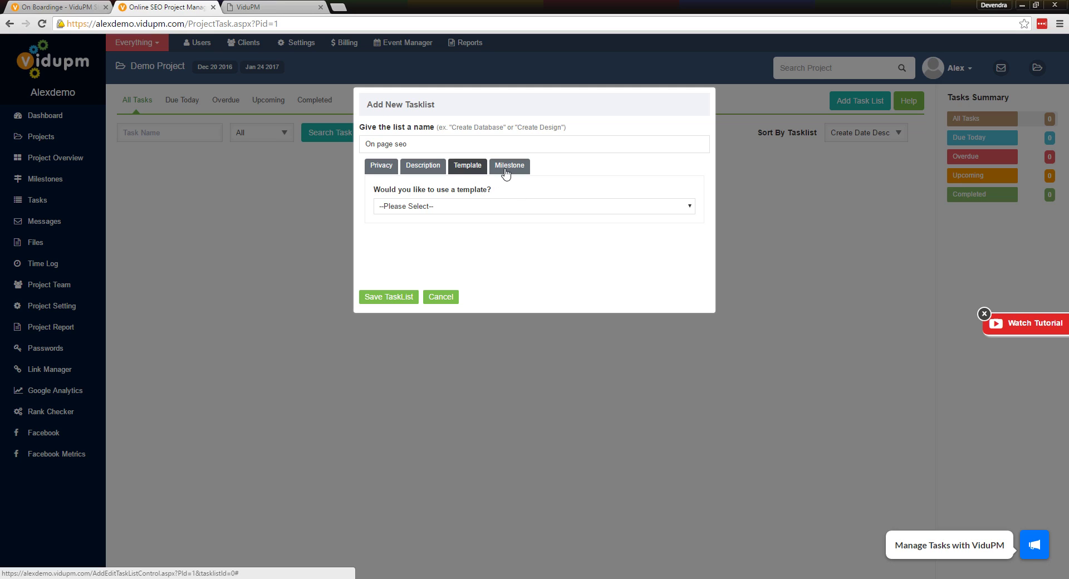
pyautogui.click(473, 207)
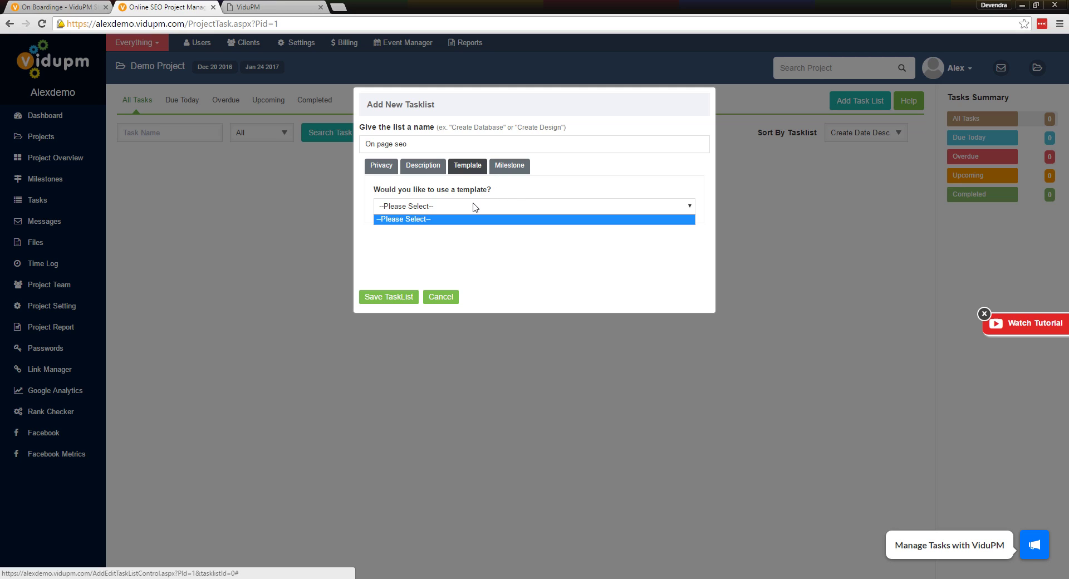
pyautogui.click(509, 189)
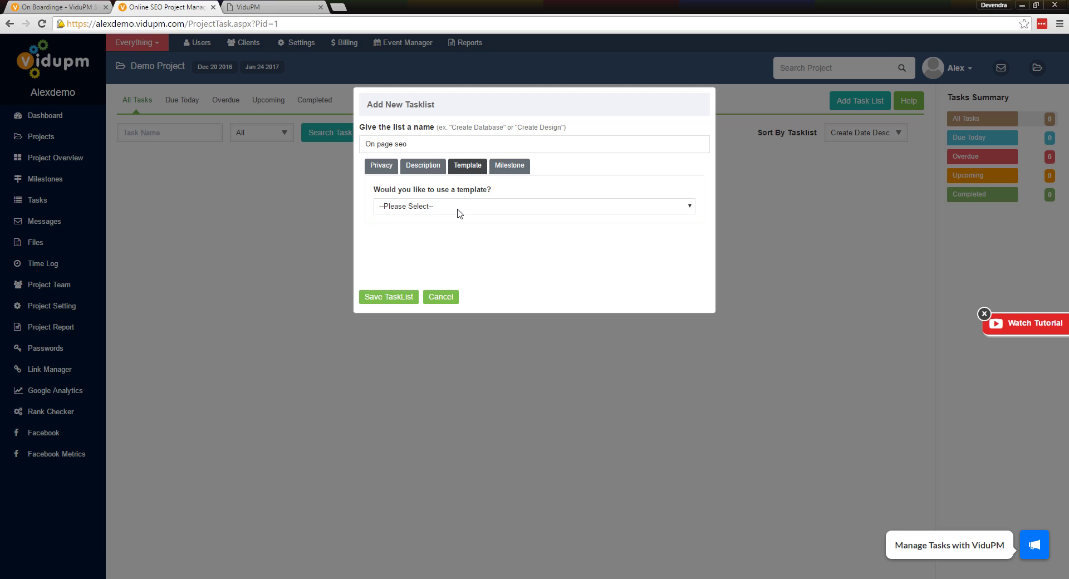
pyautogui.click(456, 213)
pyautogui.click(508, 196)
pyautogui.click(501, 168)
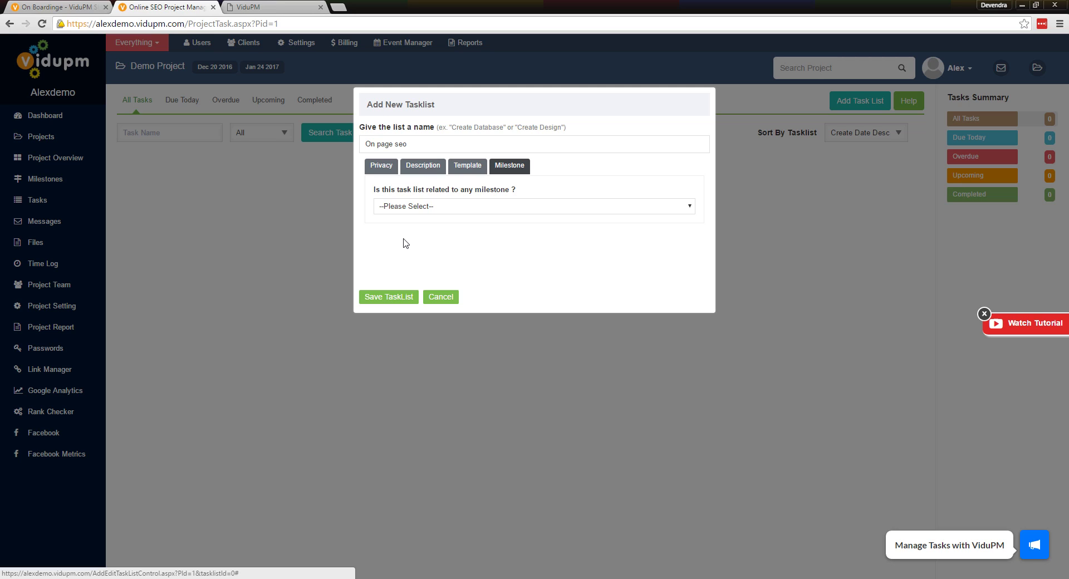
pyautogui.click(400, 298)
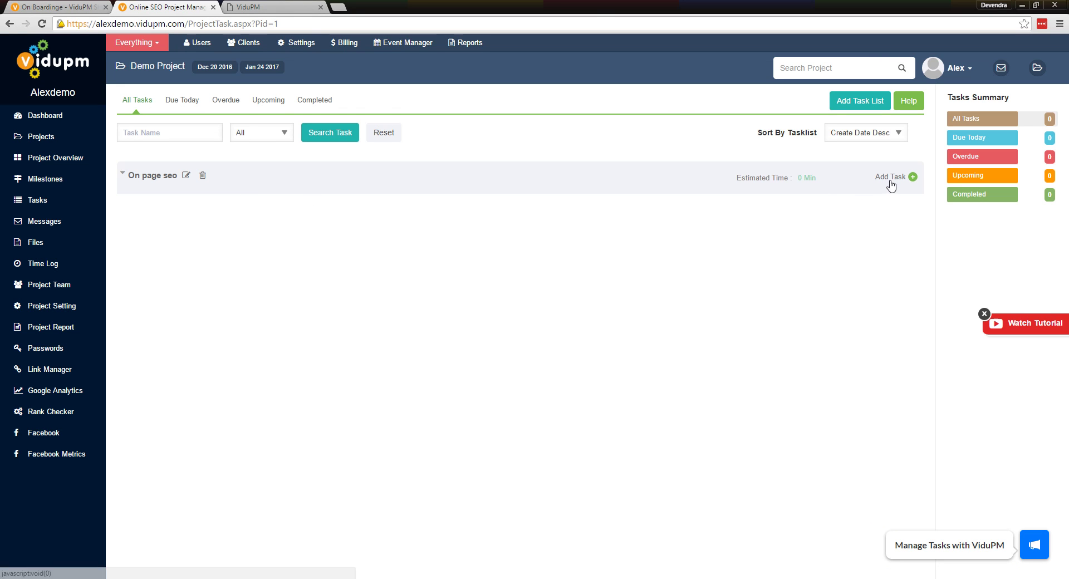
# Add the task 'Check h1 tags' due Dec 29 2016, then begin another new task
pyautogui.click(890, 177)
pyautogui.write('Check h1 tags')
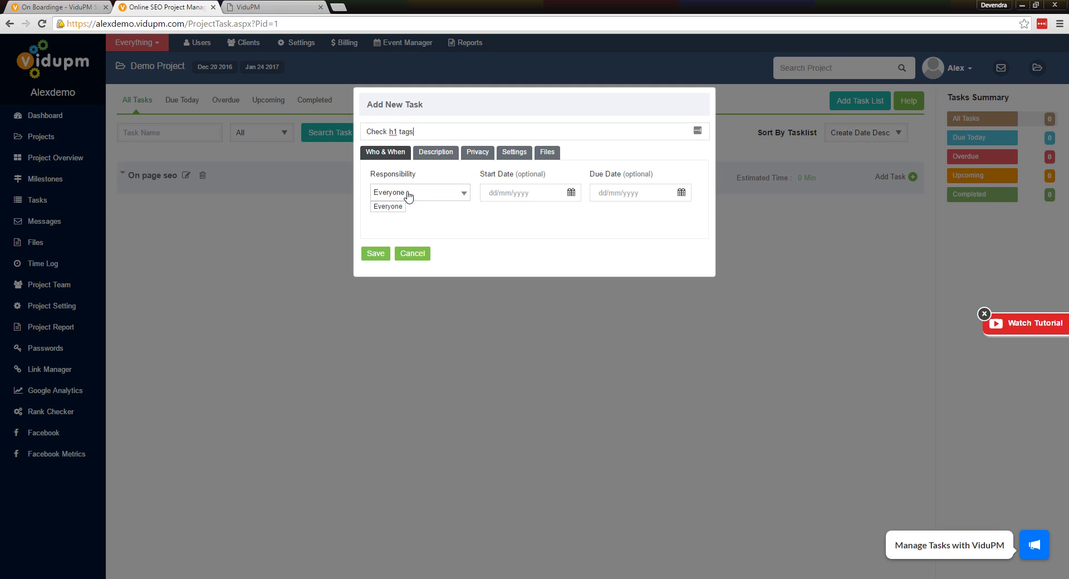
pyautogui.click(502, 193)
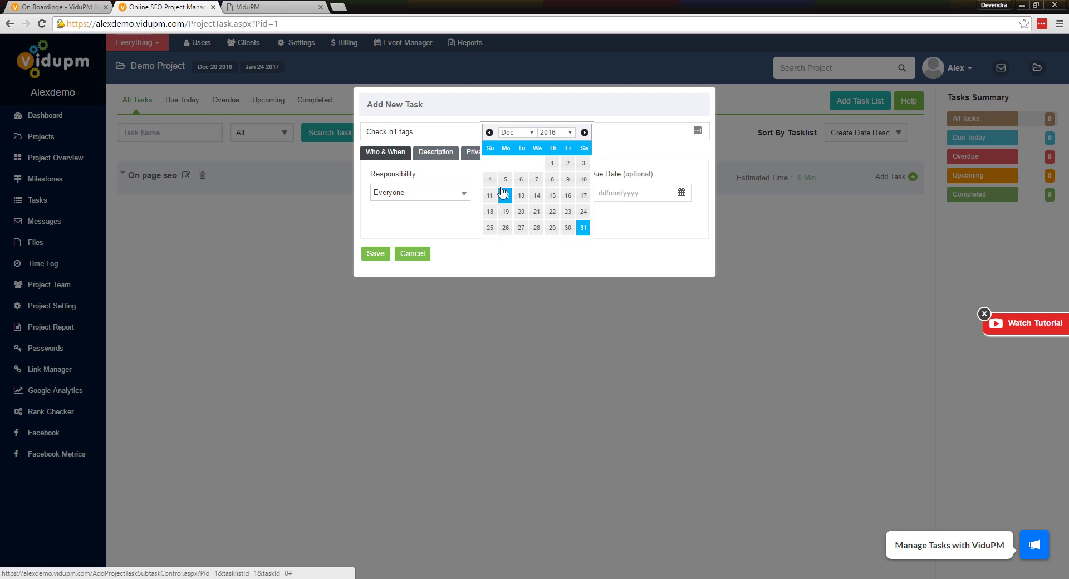
pyautogui.click(537, 228)
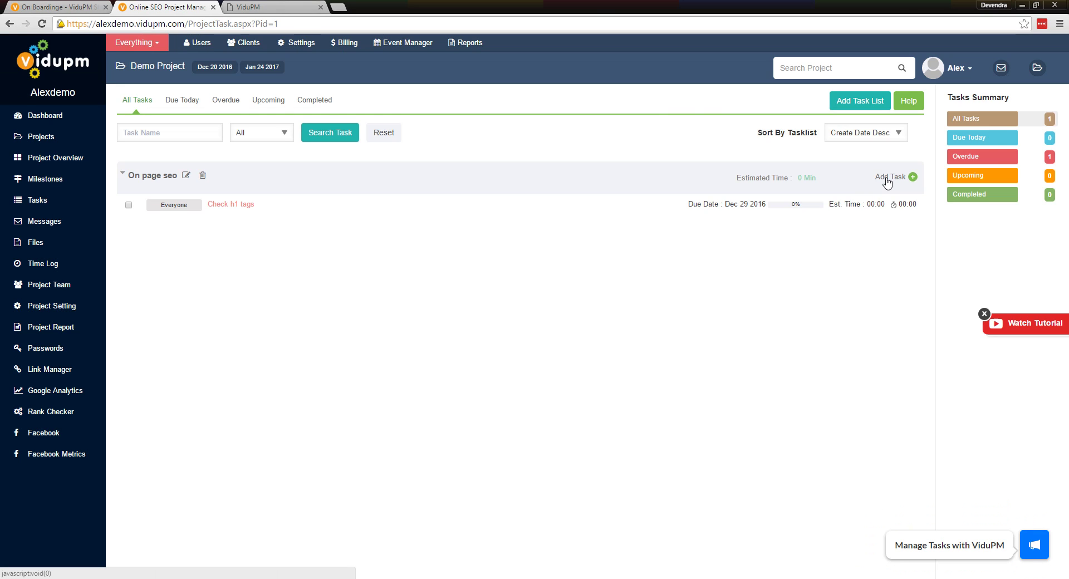
pyautogui.click(888, 179)
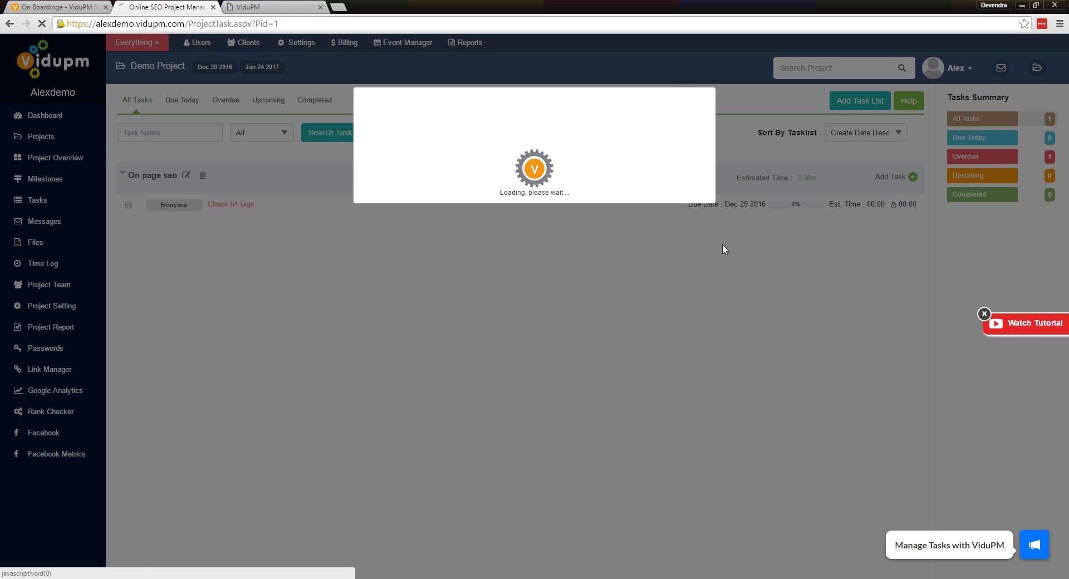
# Set the task's start date to 28/12/2016, dismissing the date warning
pyautogui.click(511, 193)
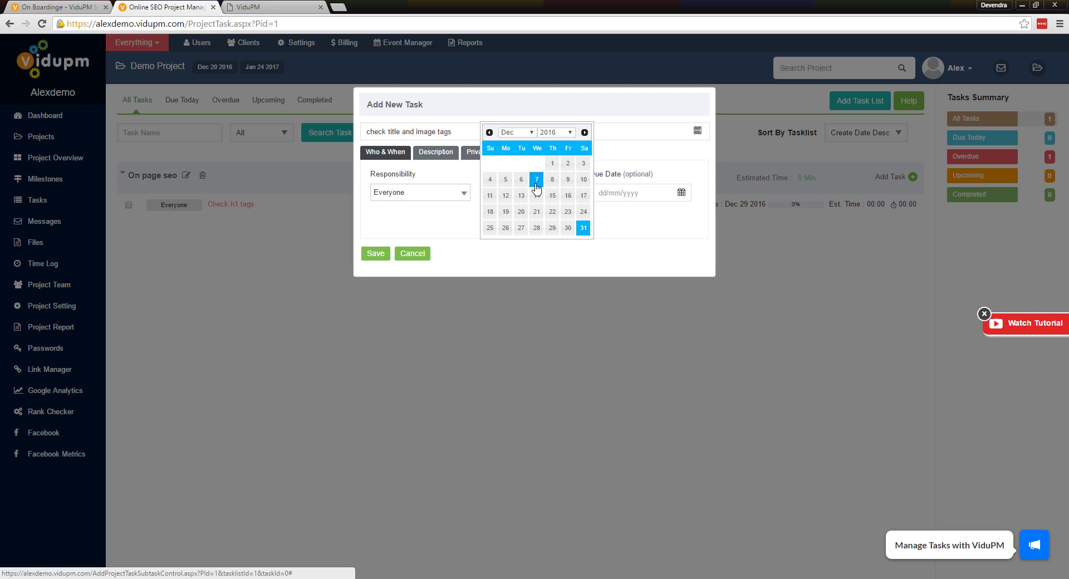
pyautogui.click(522, 196)
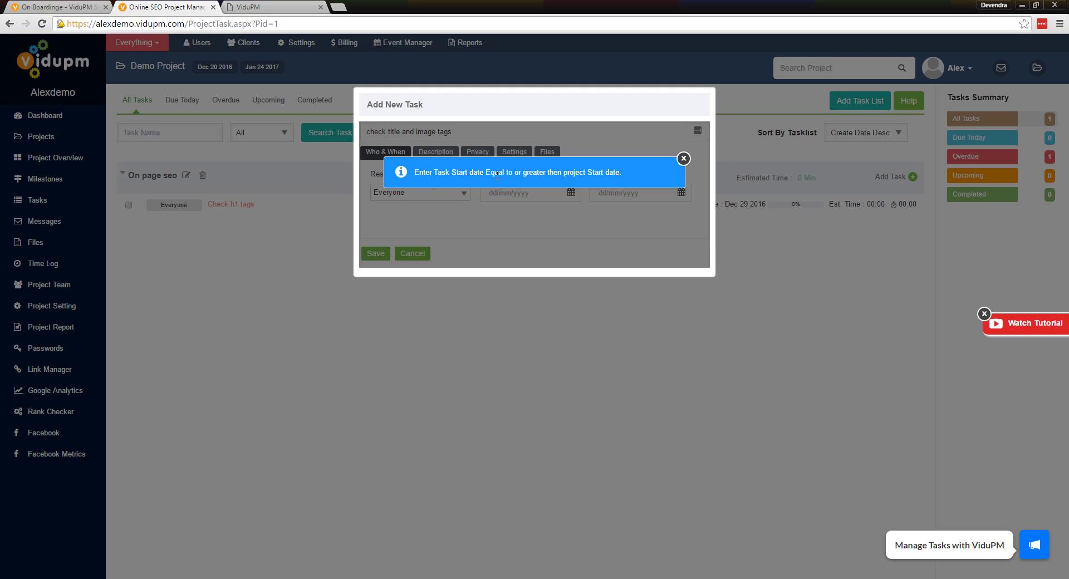
pyautogui.click(684, 160)
pyautogui.click(565, 193)
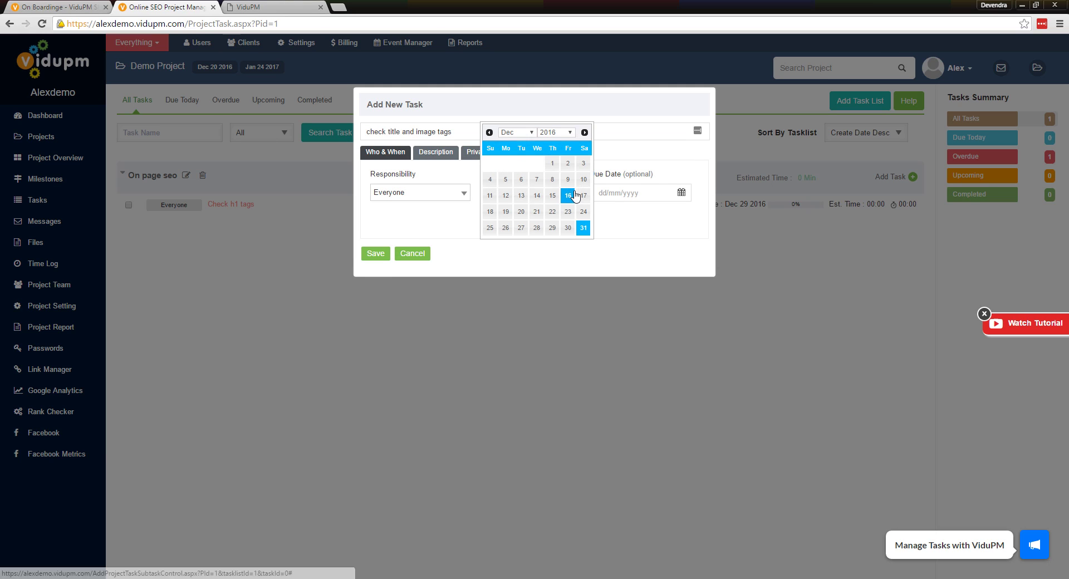
pyautogui.click(539, 228)
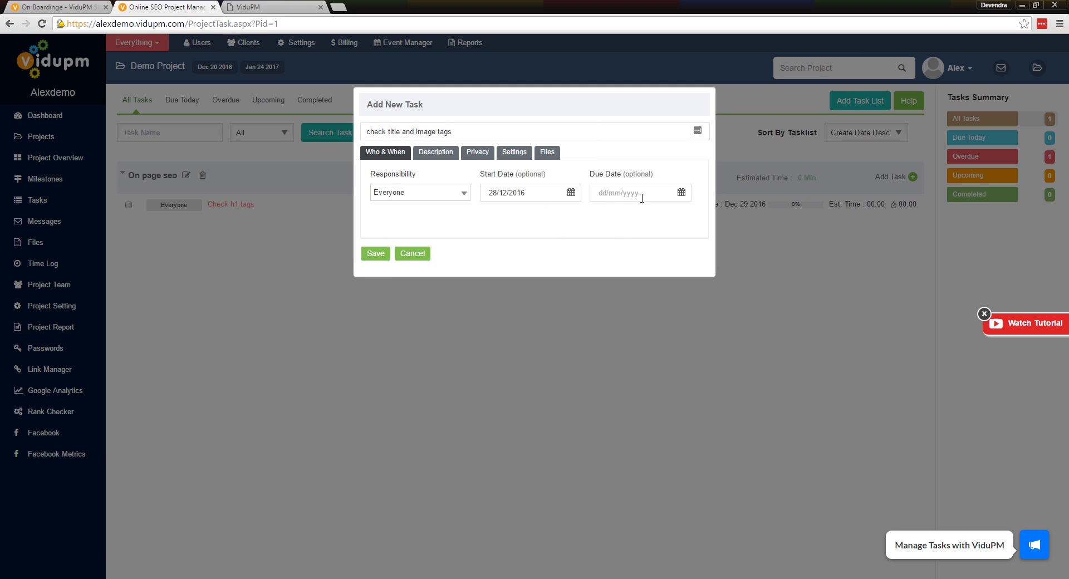
# Set the task's due date to 30/12/2016 after correcting an initial January pick
pyautogui.click(681, 192)
pyautogui.click(694, 132)
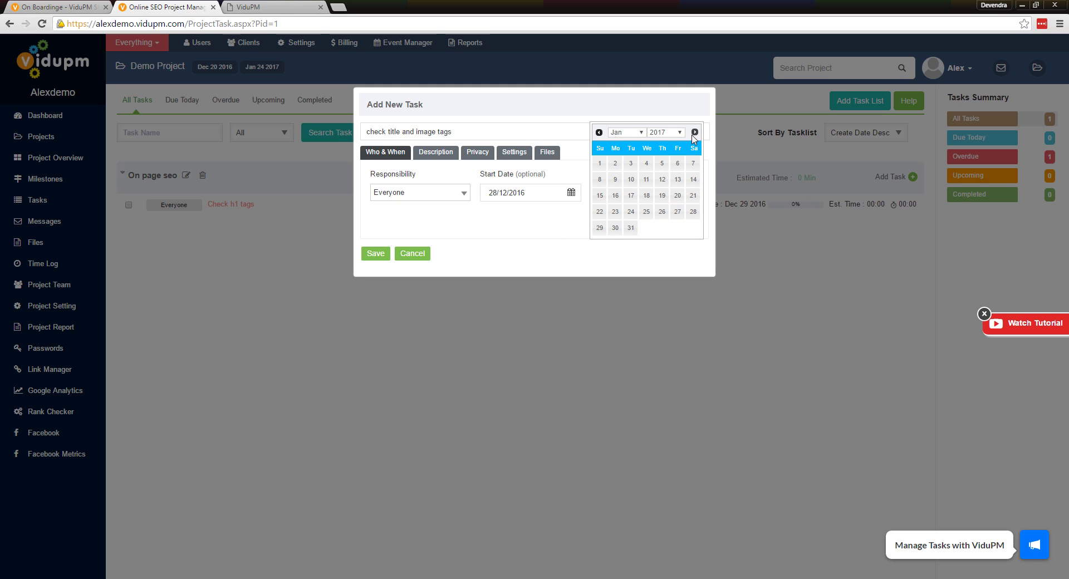
pyautogui.click(630, 227)
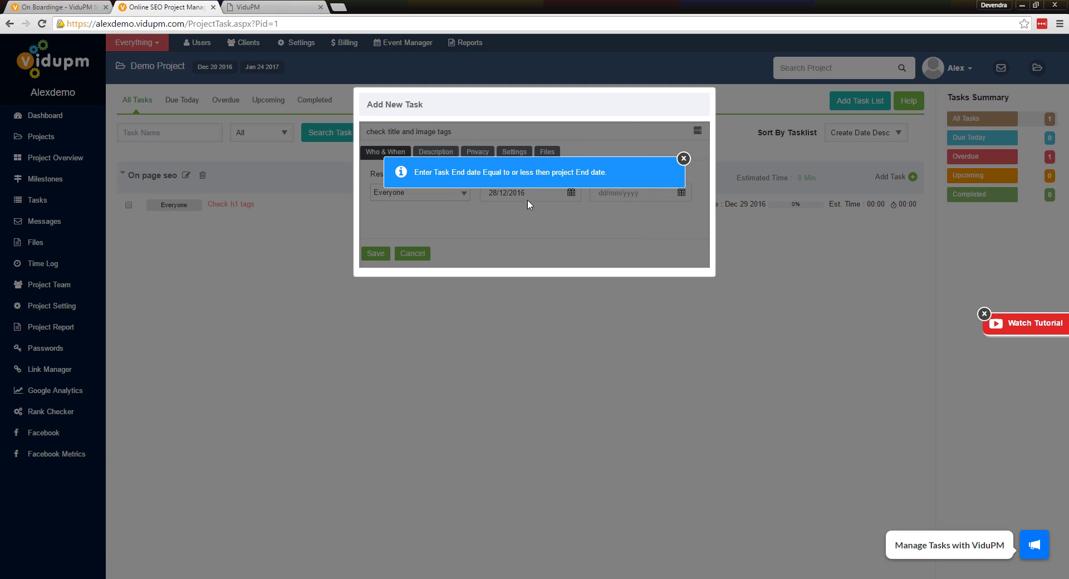
pyautogui.click(684, 159)
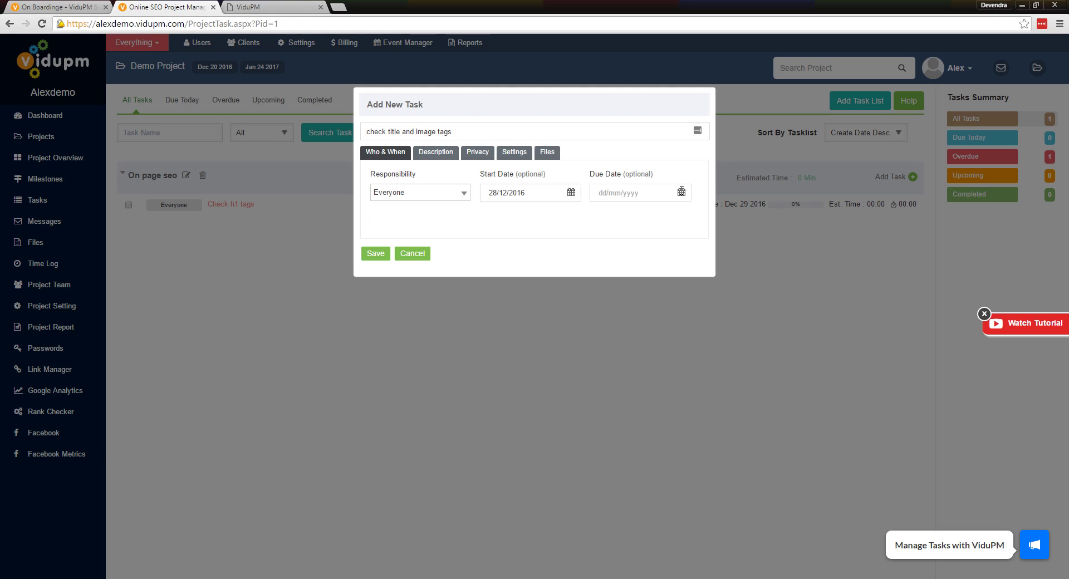
pyautogui.click(682, 193)
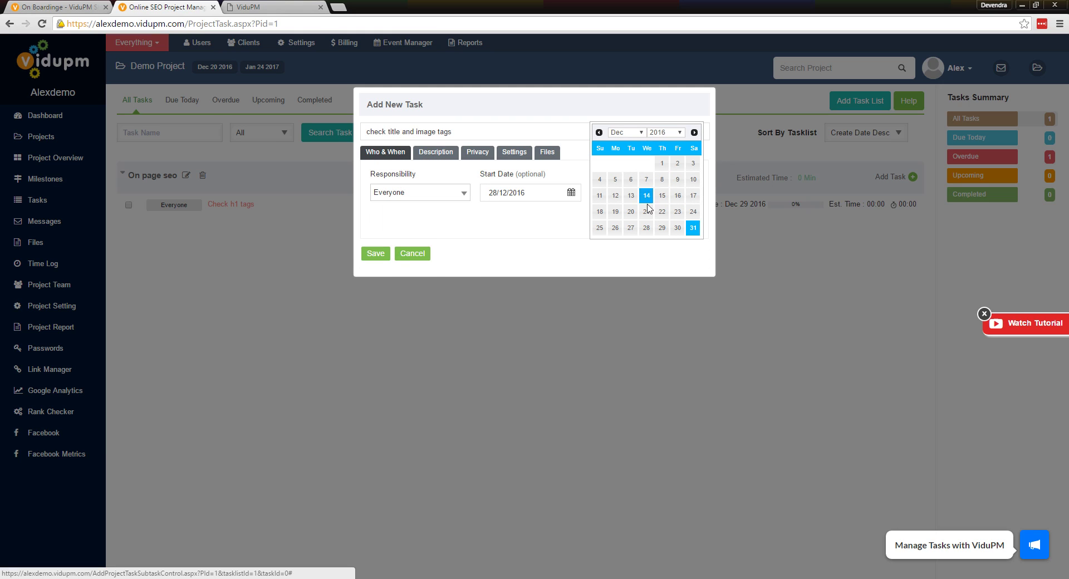
pyautogui.click(676, 228)
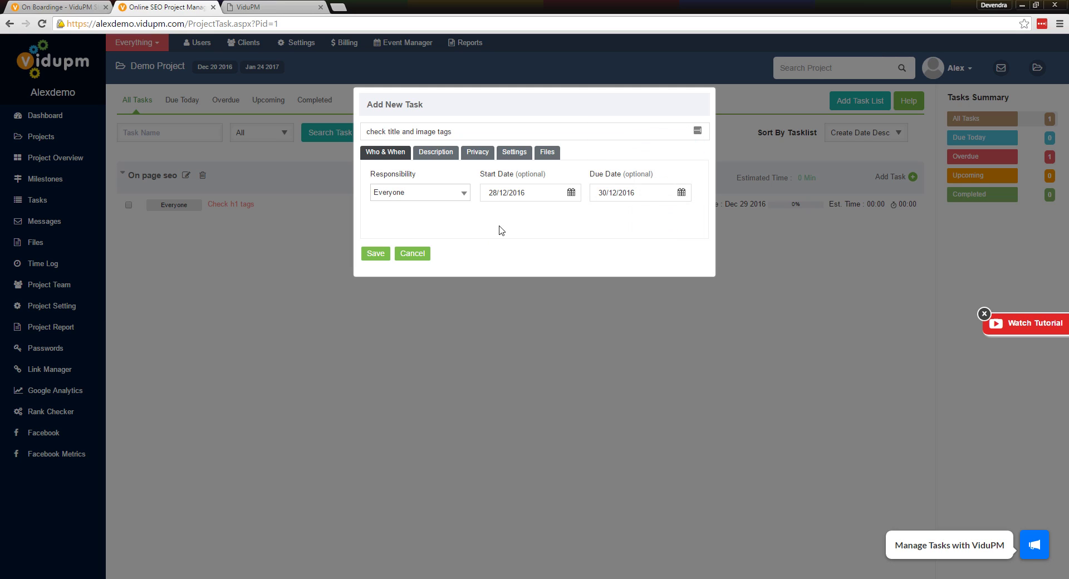
# Keep the task visible to Everyone at High priority with Do Not Repeat, and save it
pyautogui.click(437, 155)
pyautogui.click(471, 155)
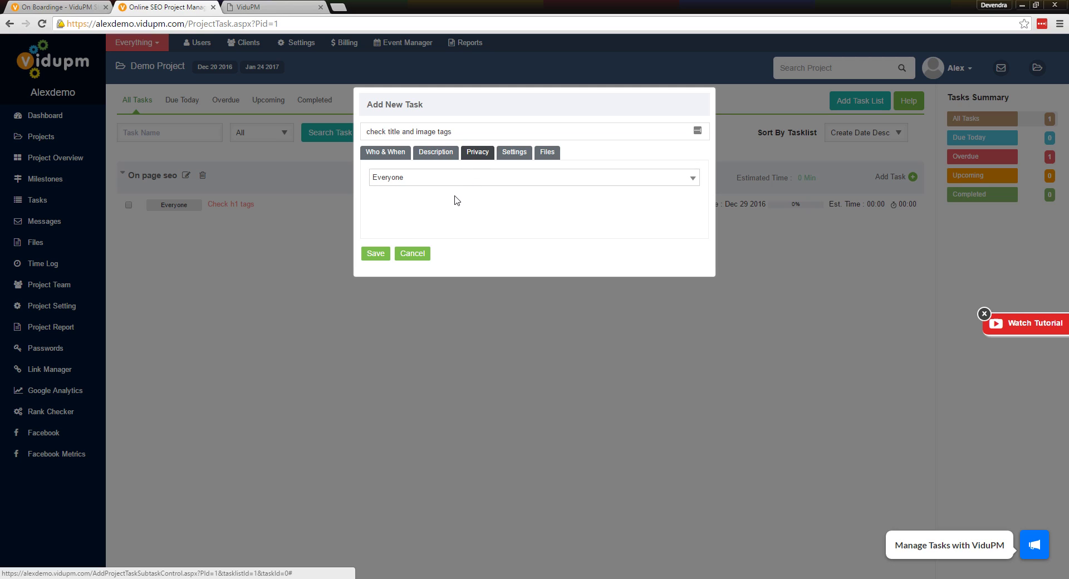
pyautogui.click(483, 178)
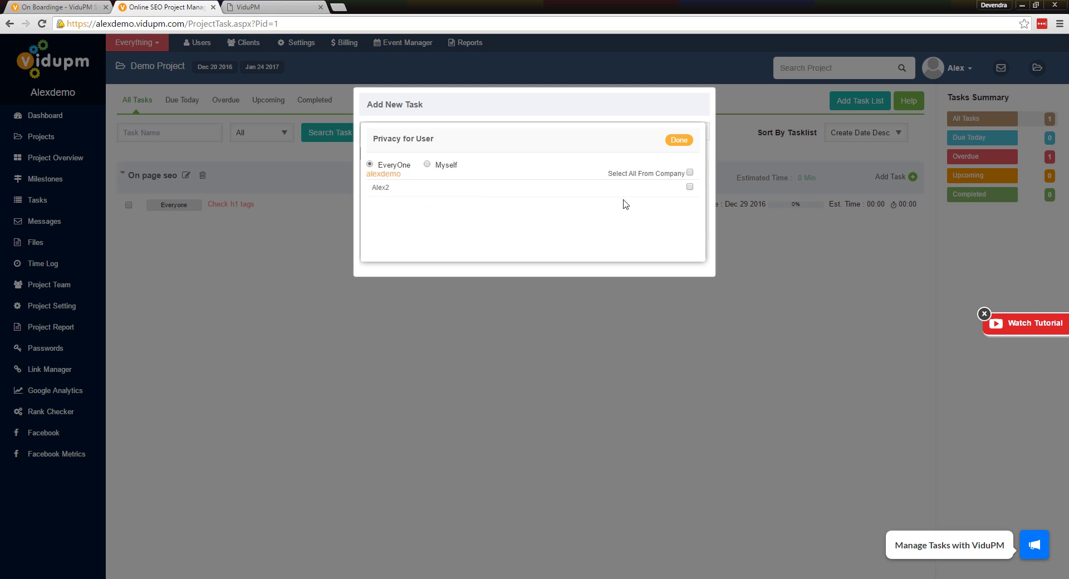
pyautogui.click(675, 143)
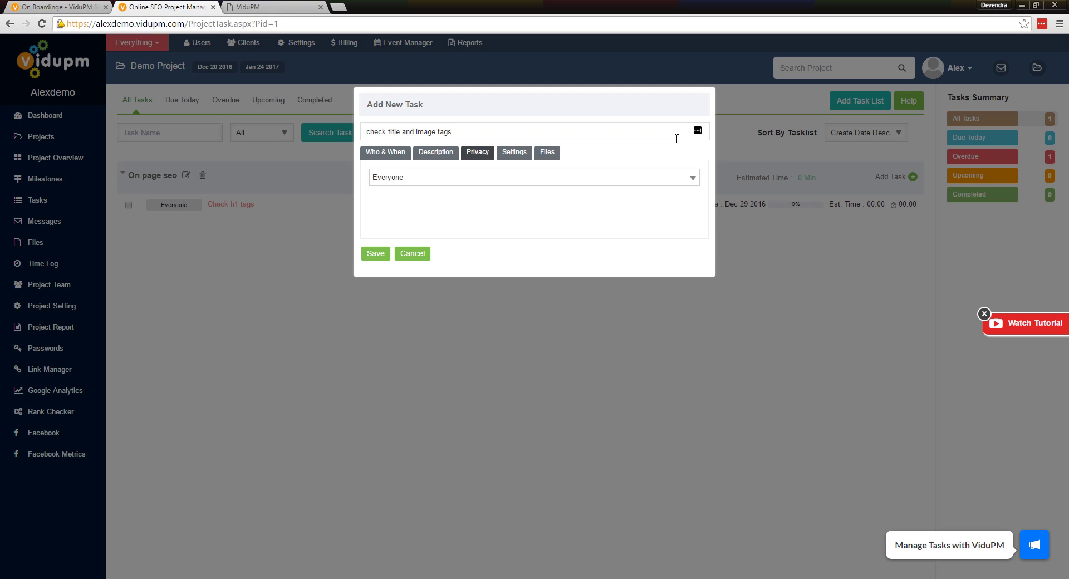
pyautogui.click(512, 153)
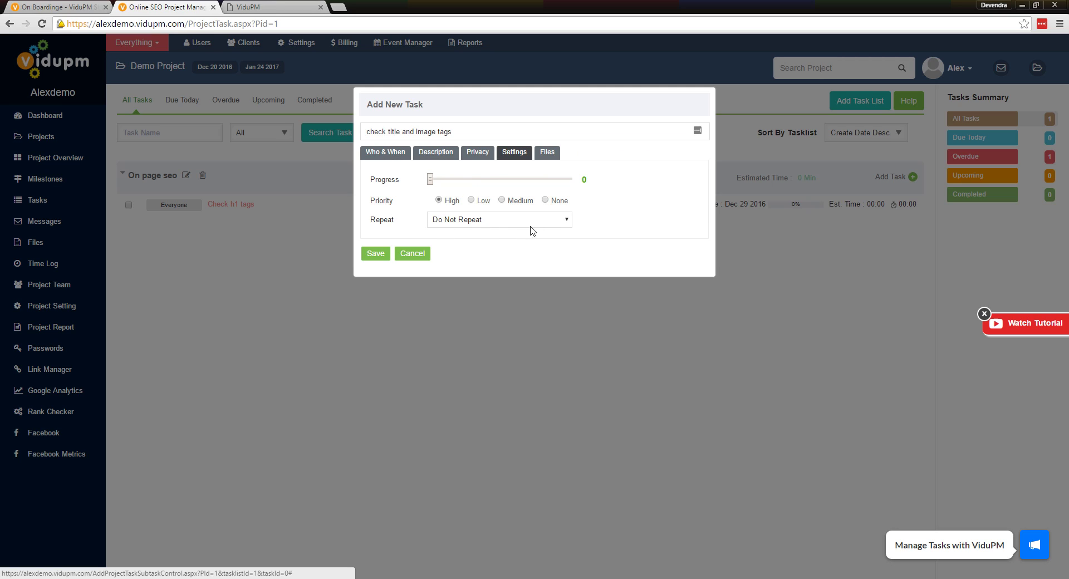
pyautogui.click(567, 221)
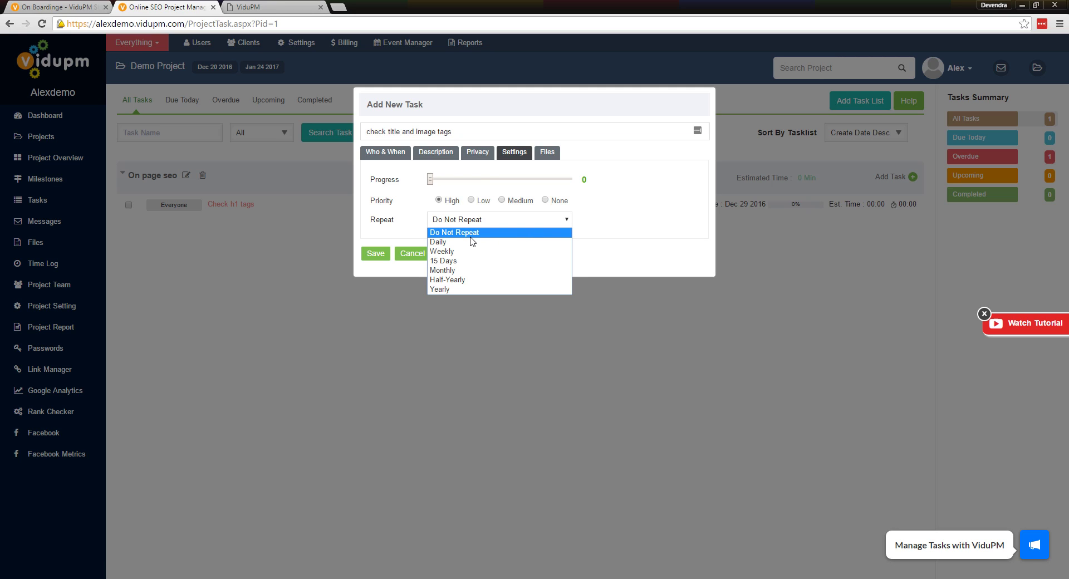
pyautogui.click(599, 225)
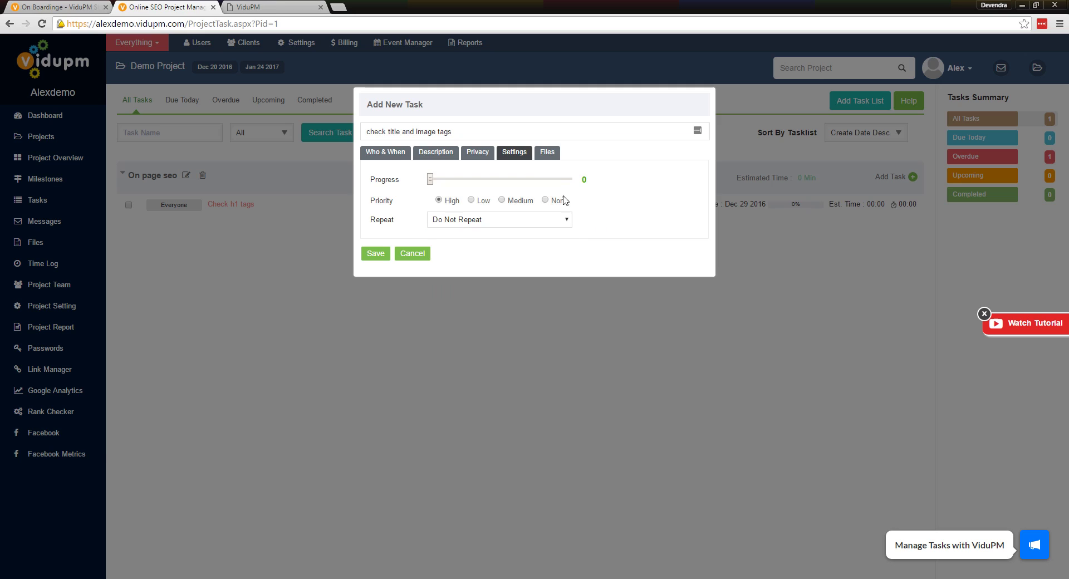
pyautogui.click(547, 153)
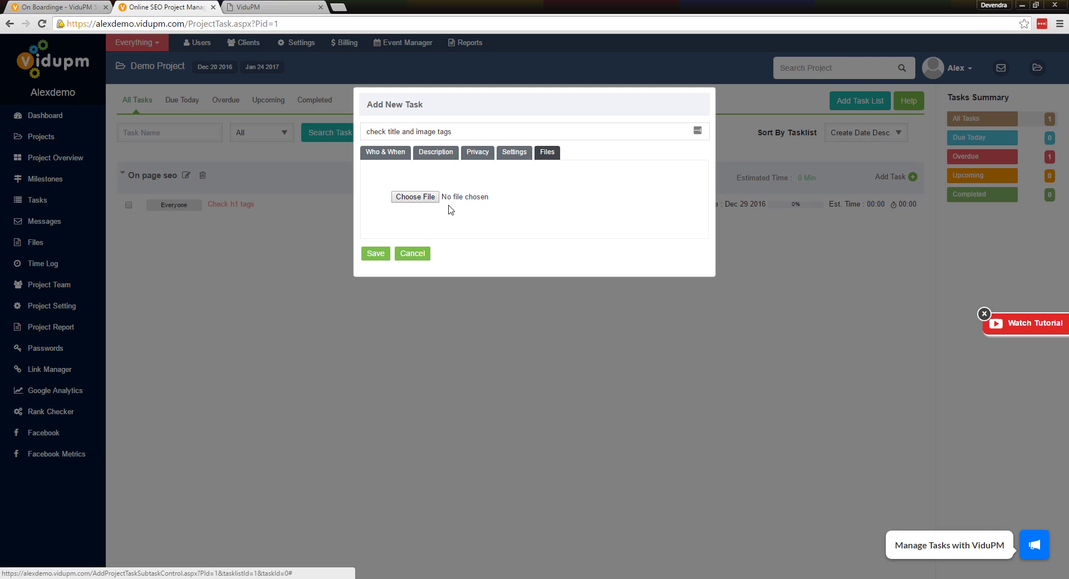
pyautogui.click(376, 253)
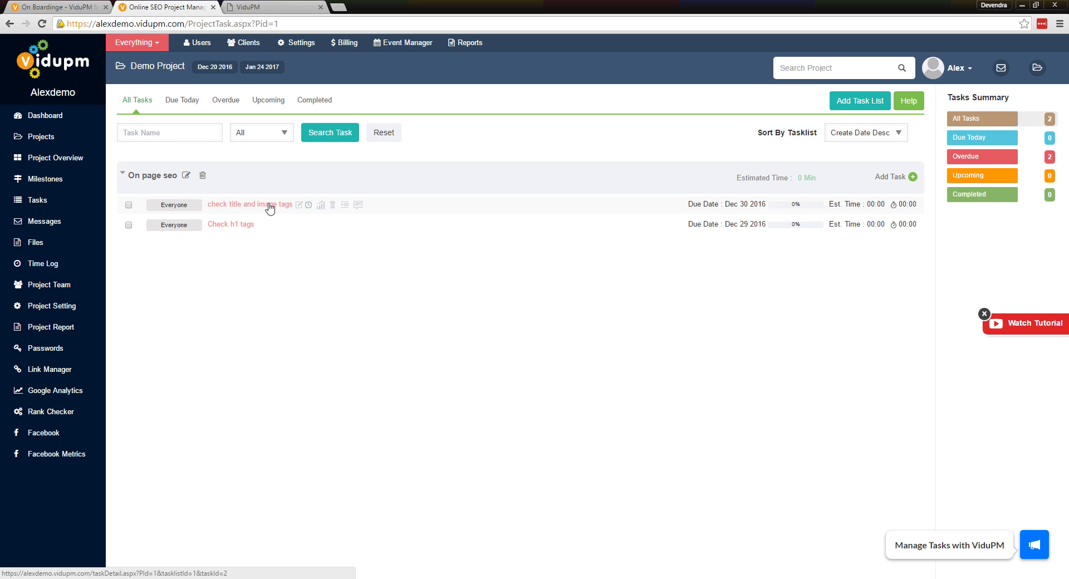
# Open check title and image tags' Task Detail page and review its list, Everyone assignee and High priority
pyautogui.click(309, 206)
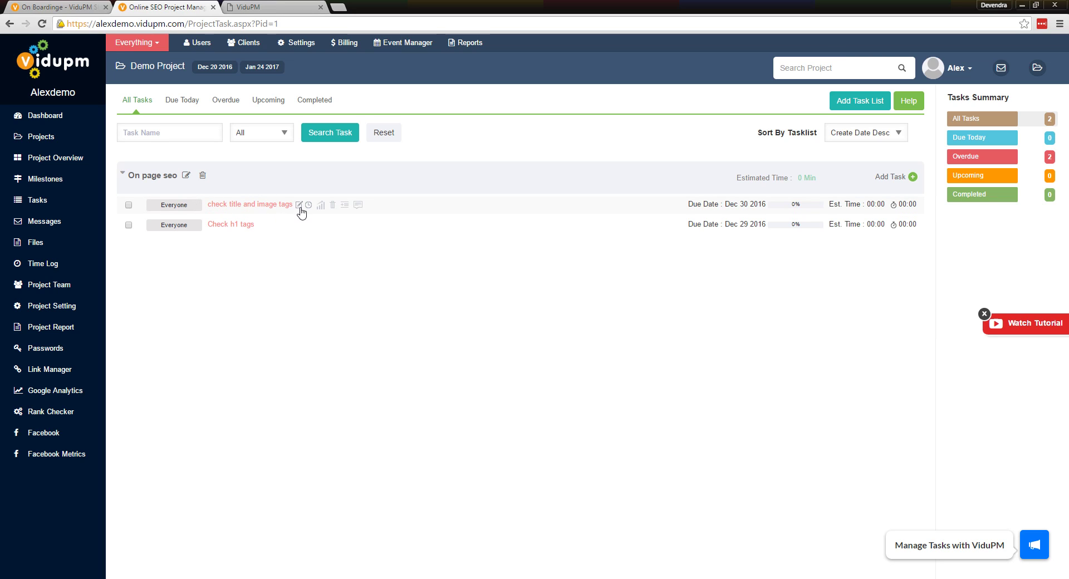
pyautogui.click(243, 206)
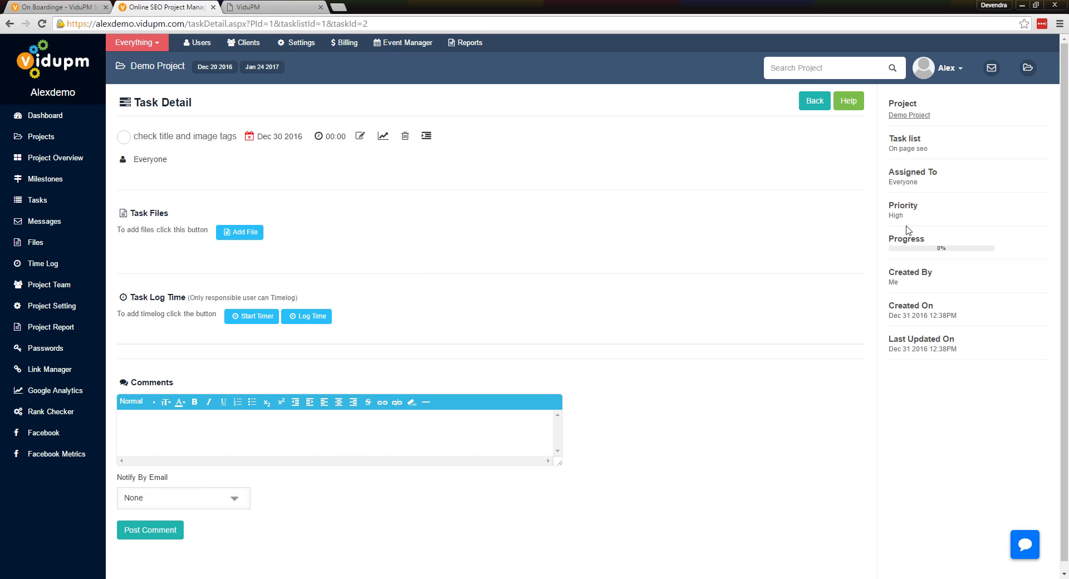
pyautogui.moveTo(928, 149); pyautogui.dragTo(897, 151)
pyautogui.moveTo(928, 184); pyautogui.dragTo(890, 216)
pyautogui.moveTo(919, 283); pyautogui.dragTo(899, 283)
pyautogui.moveTo(911, 349); pyautogui.dragTo(912, 350)
pyautogui.scroll(-1, 342, 259)
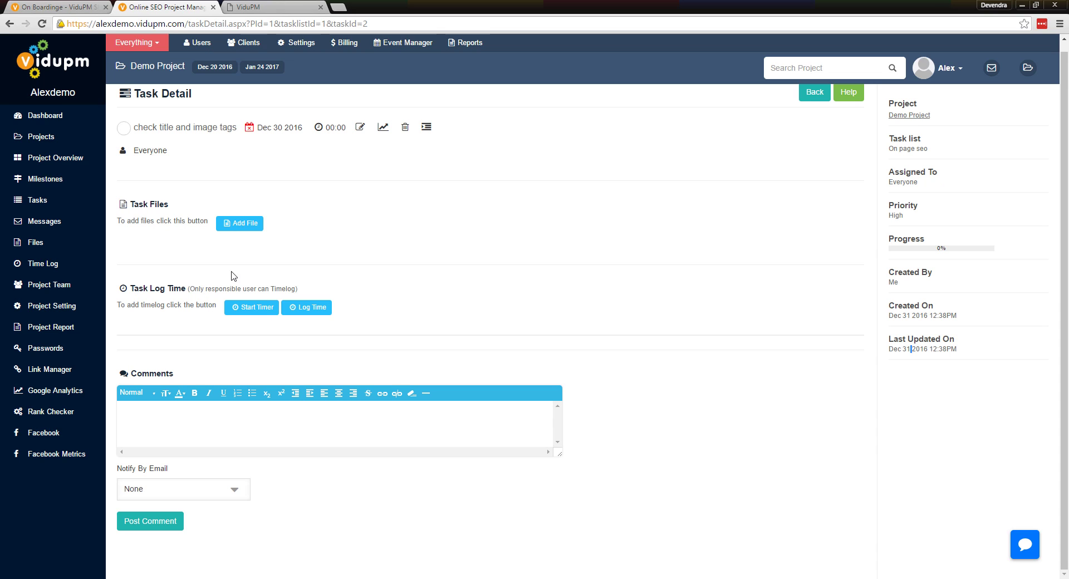
pyautogui.click(243, 229)
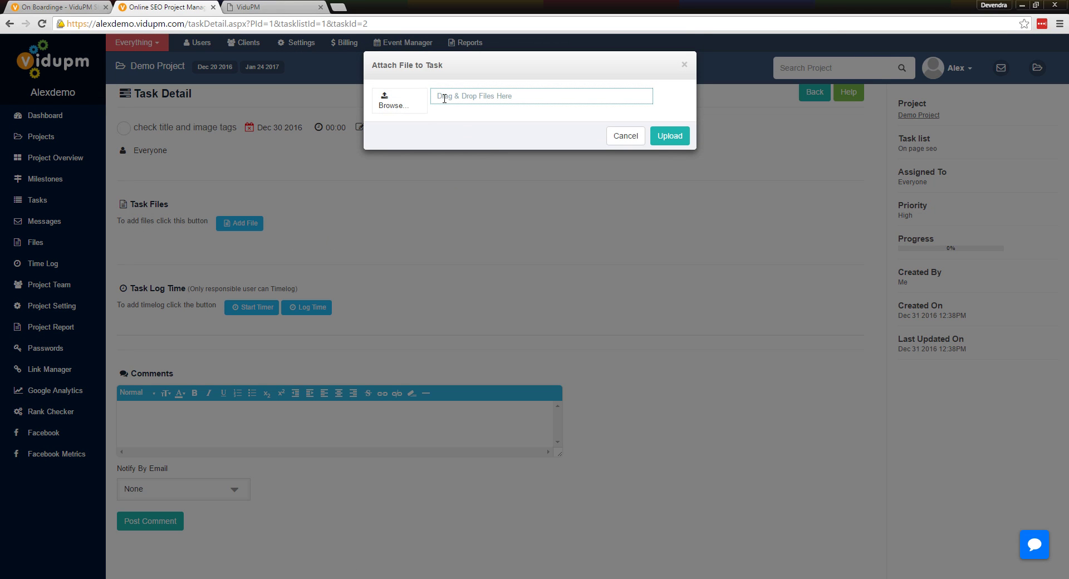
pyautogui.click(399, 105)
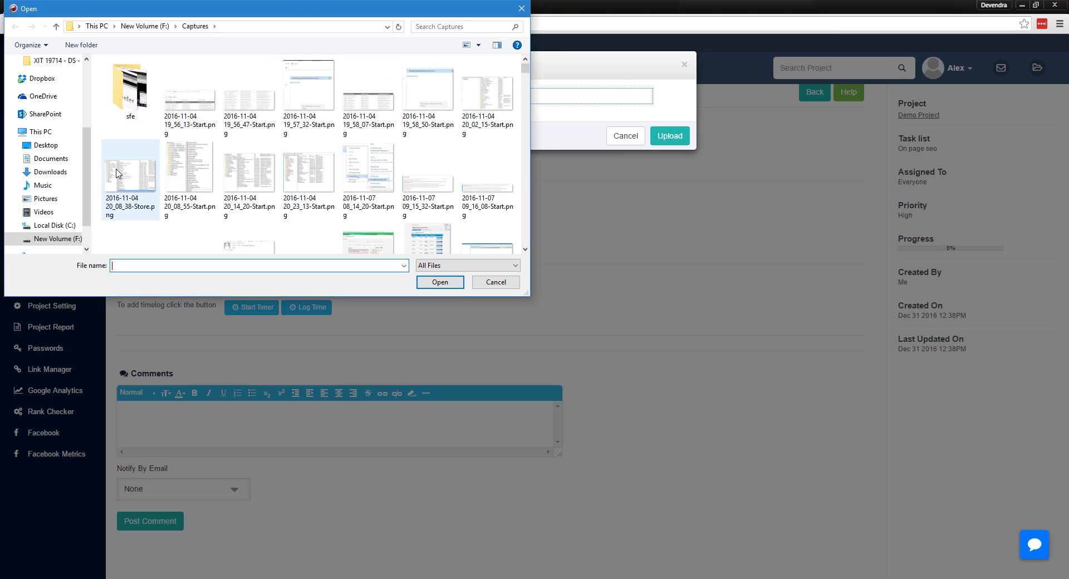
pyautogui.doubleClick(249, 106)
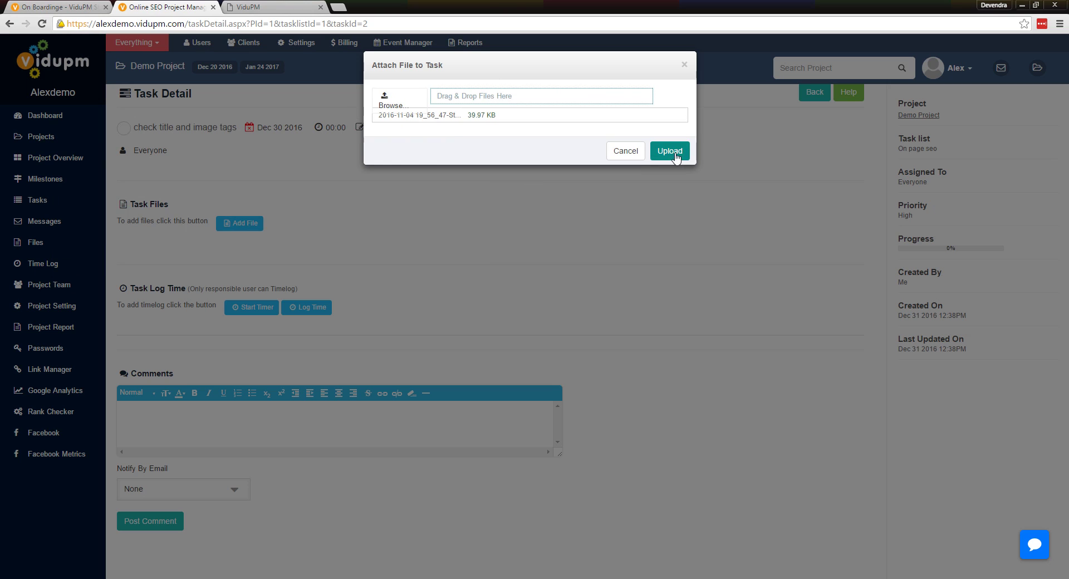
pyautogui.click(672, 151)
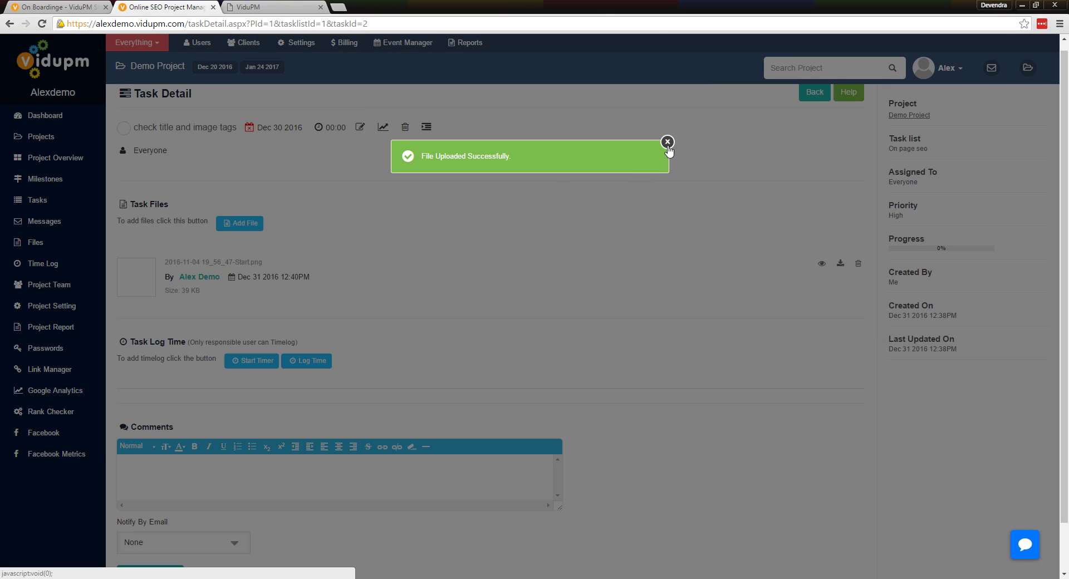
pyautogui.click(672, 143)
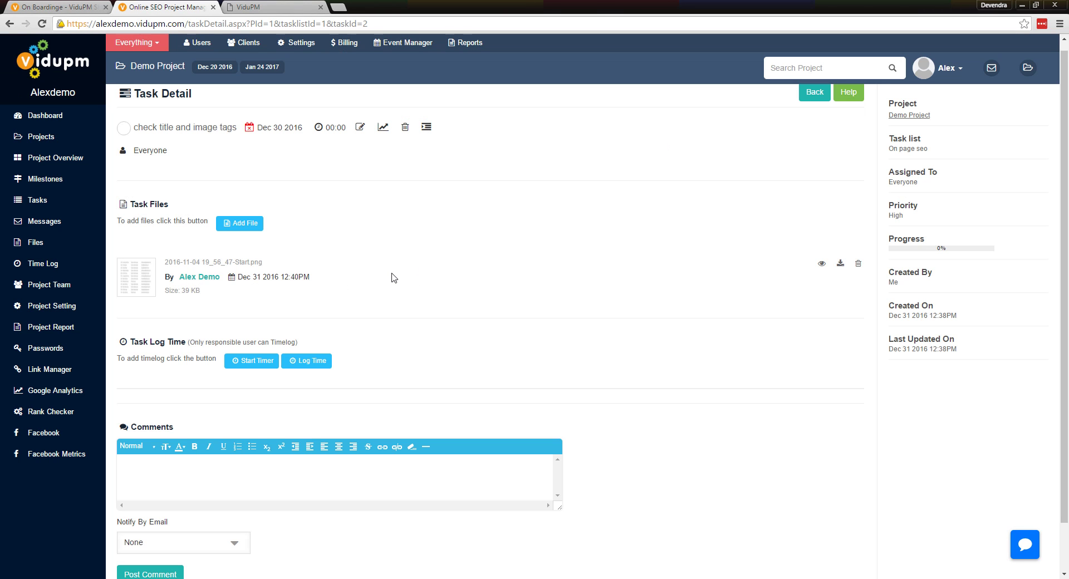
pyautogui.scroll(-1, 394, 277)
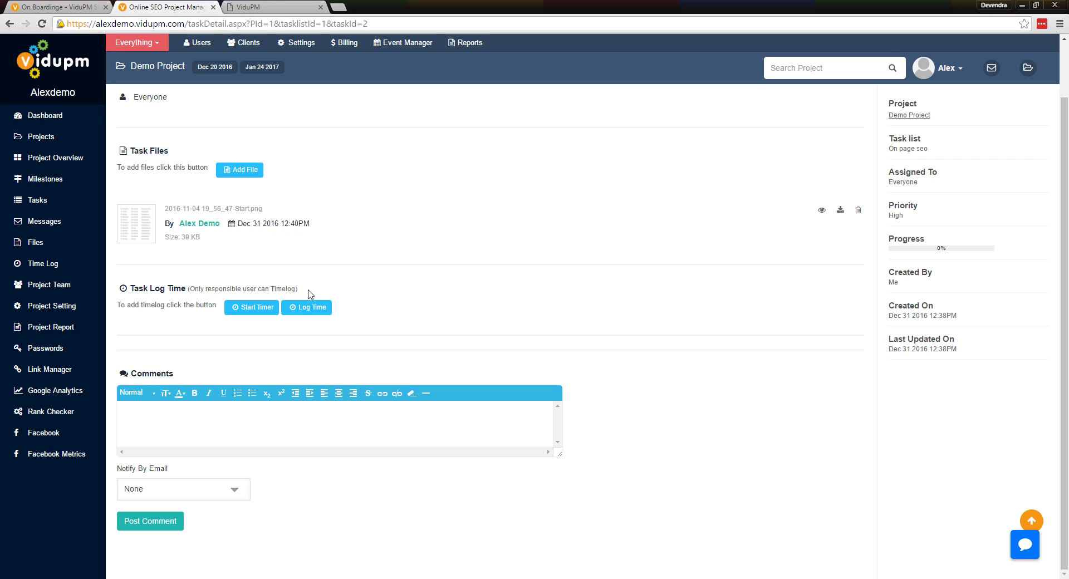
# Start a task timer, delete it after confirming, and bring up the manual Log Time form
pyautogui.click(254, 308)
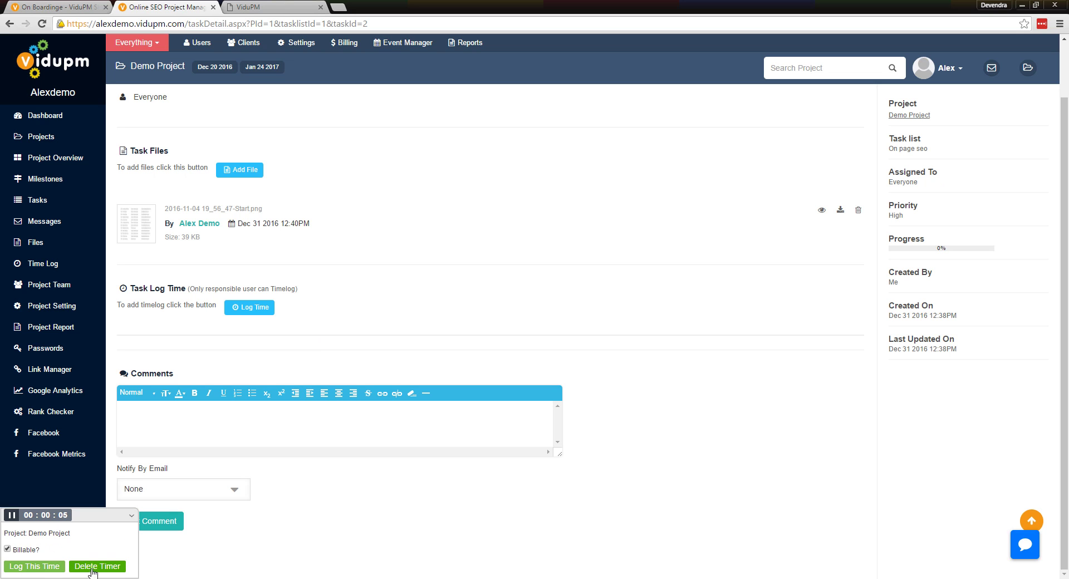
pyautogui.click(91, 567)
pyautogui.click(550, 166)
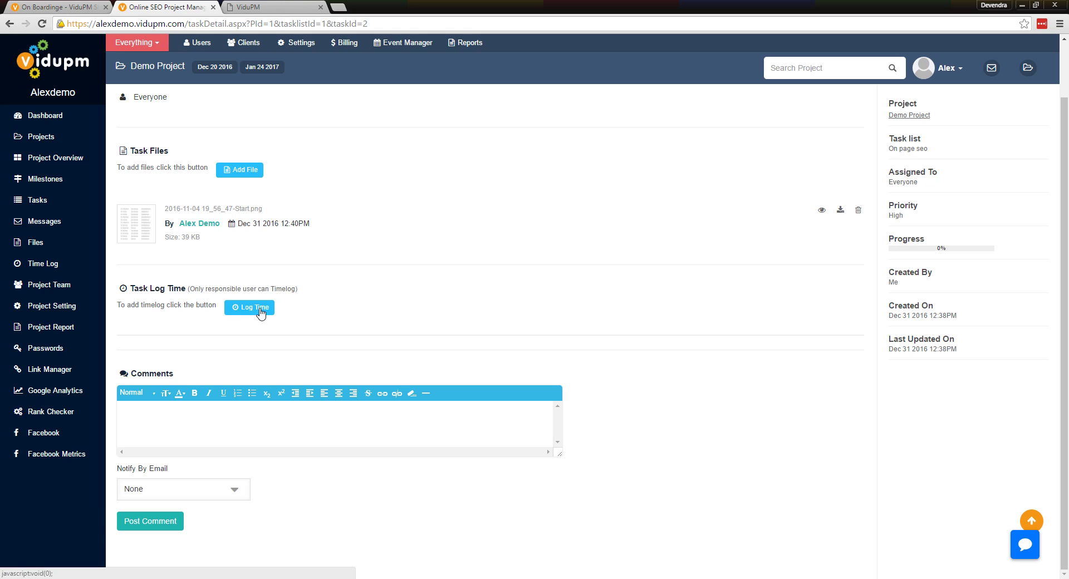
pyautogui.click(255, 311)
# Log a billable time entry from 04:13 AM to 05:00 AM
pyautogui.click(462, 143)
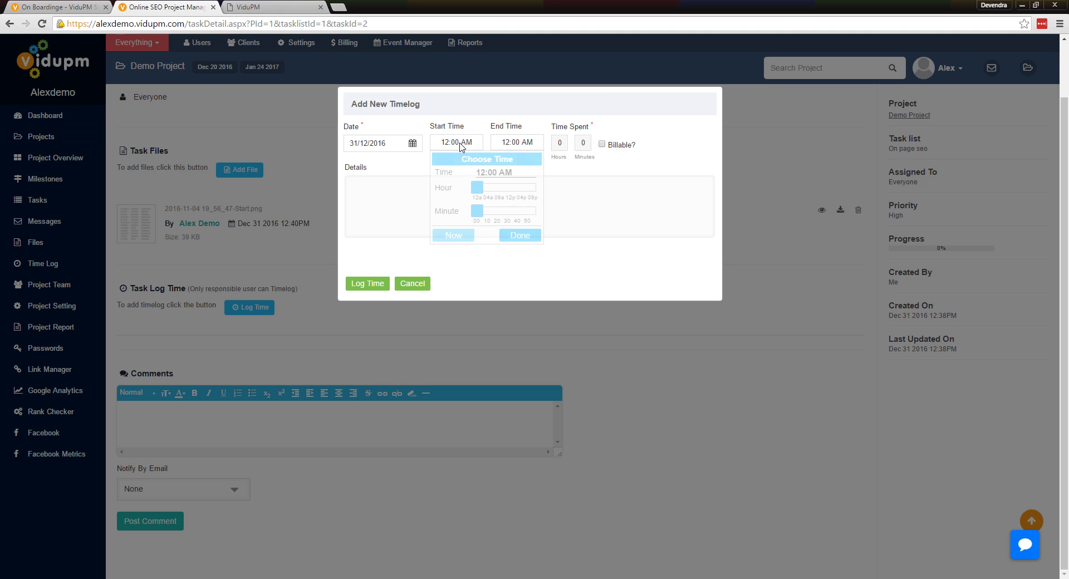
pyautogui.moveTo(478, 187); pyautogui.dragTo(489, 213)
pyautogui.click(517, 142)
pyautogui.click(576, 235)
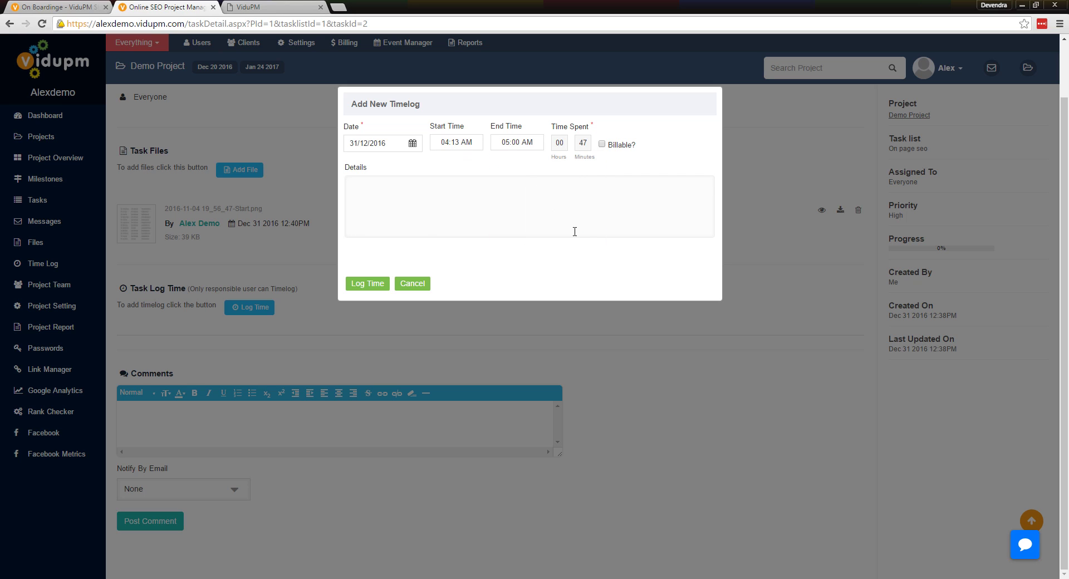
pyautogui.click(601, 146)
pyautogui.click(488, 192)
pyautogui.click(368, 284)
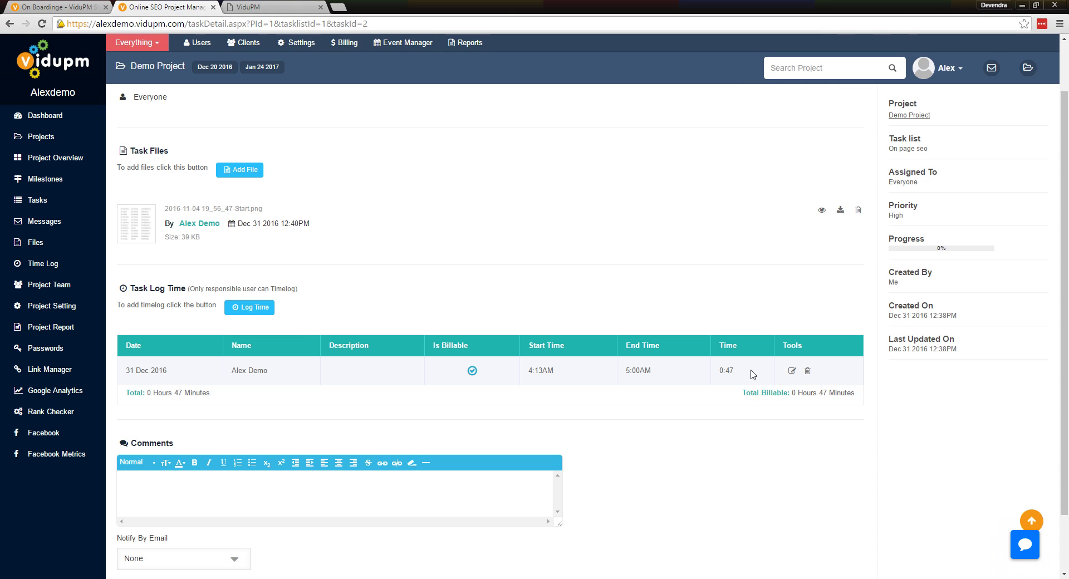
pyautogui.scroll(-1, 529, 334)
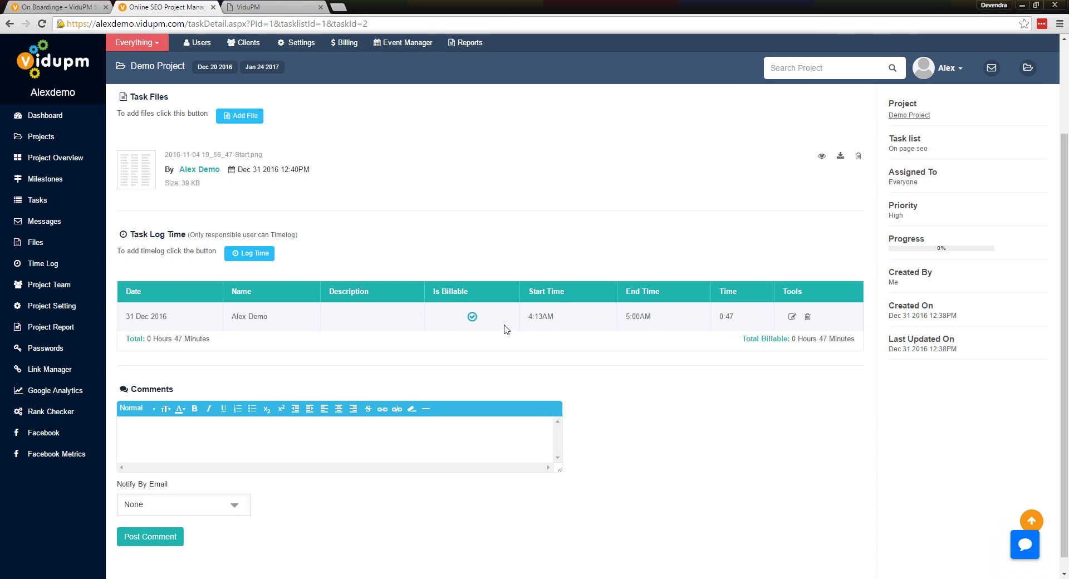
# Highlight that only responsible users log time and that the task is assigned to Everyone
pyautogui.doubleClick(223, 232)
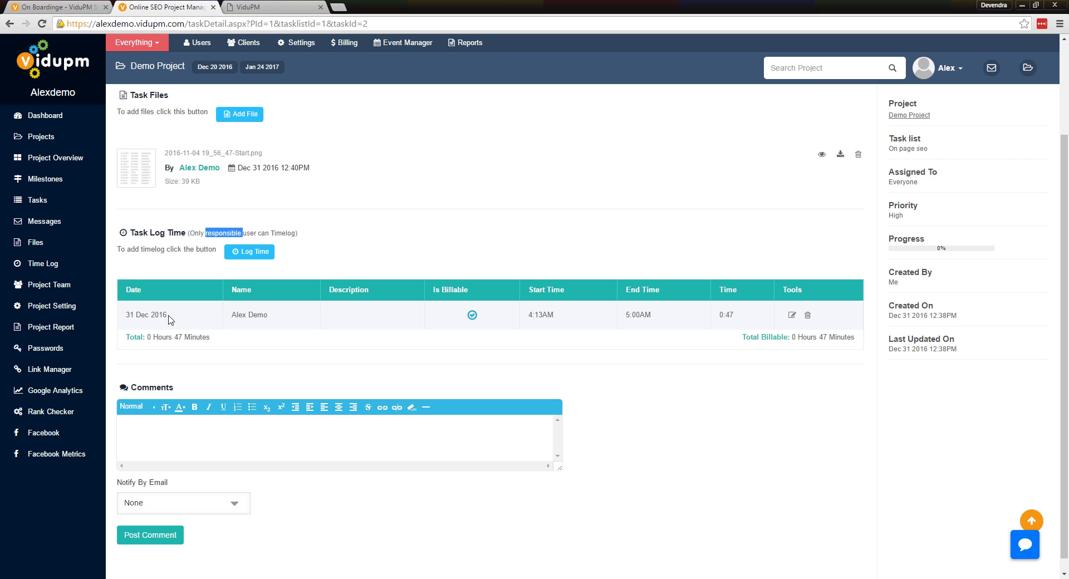
pyautogui.doubleClick(902, 181)
pyautogui.click(905, 183)
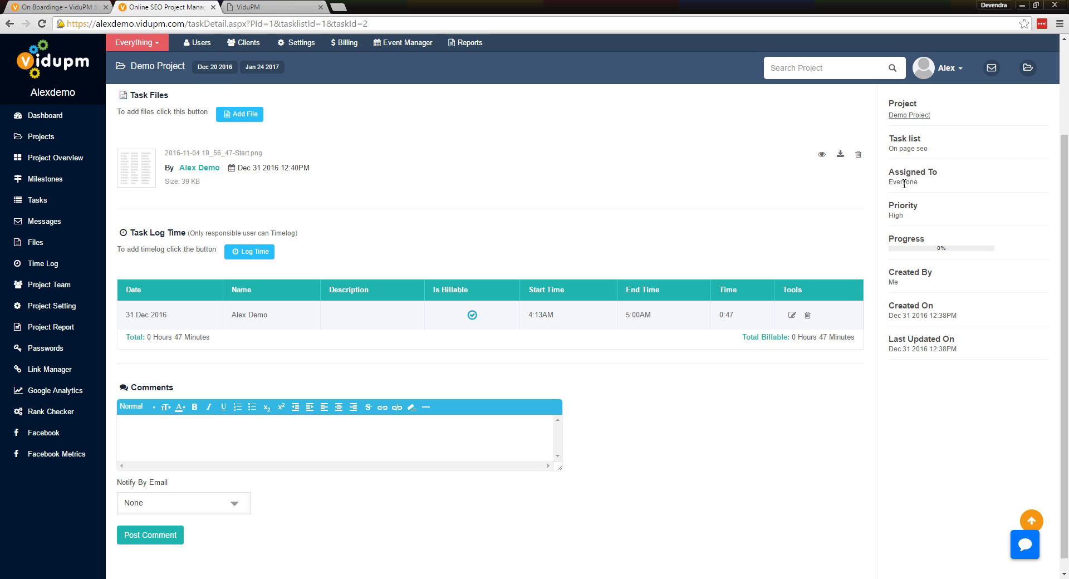
pyautogui.doubleClick(906, 183)
# Post the comment 'Can you give us an update?' after reviewing the Notify By Email options
pyautogui.scroll(-1, 417, 315)
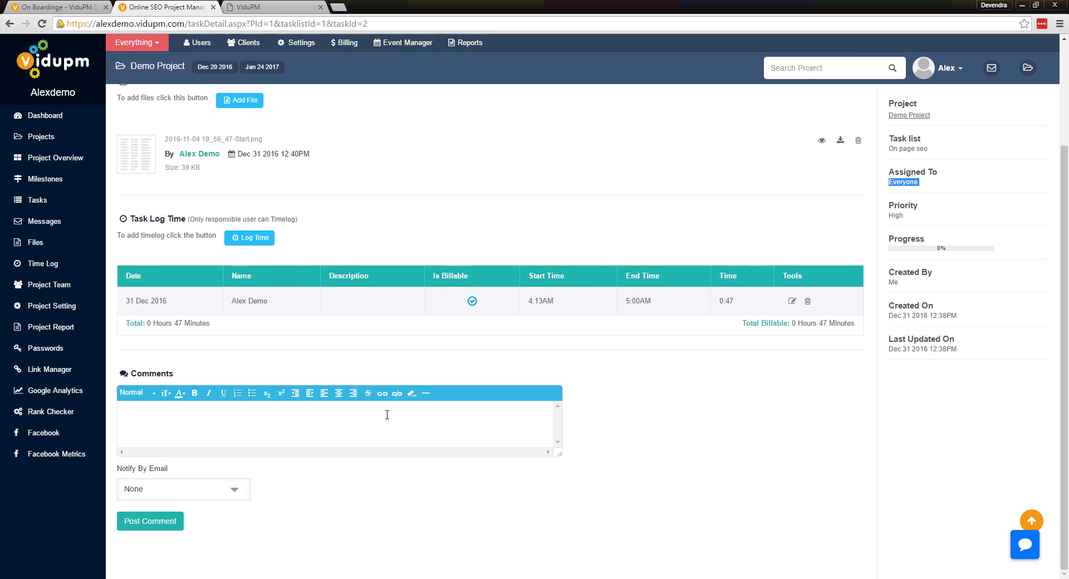
pyautogui.click(390, 415)
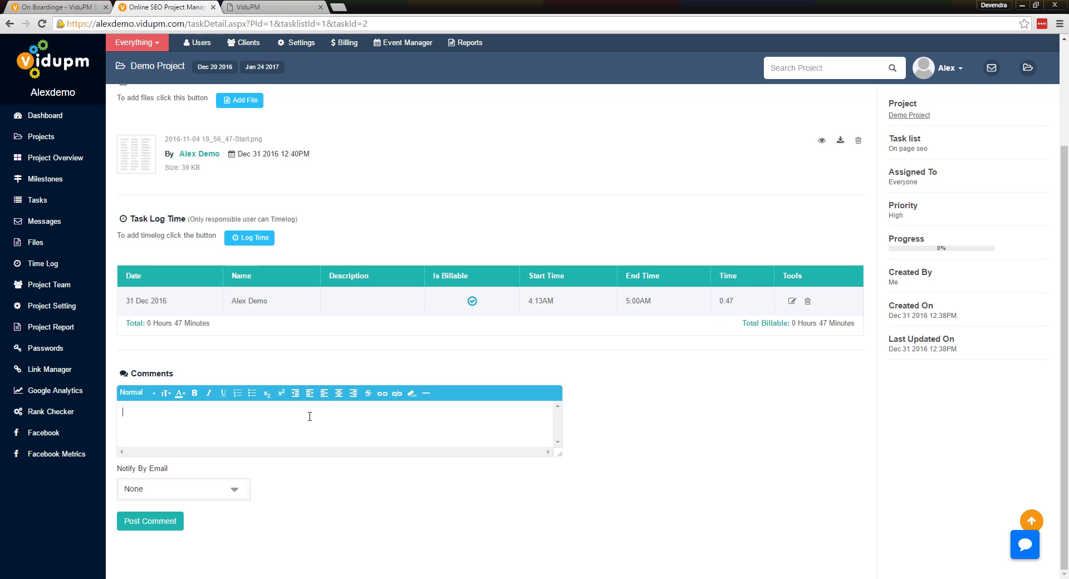
pyautogui.write('Can you give us an update?')
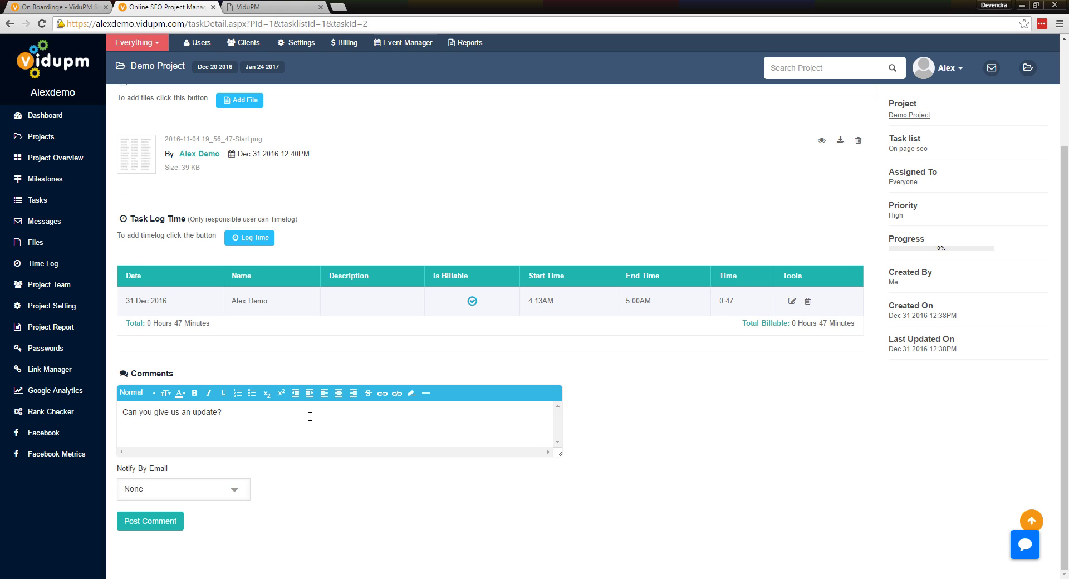
pyautogui.click(233, 491)
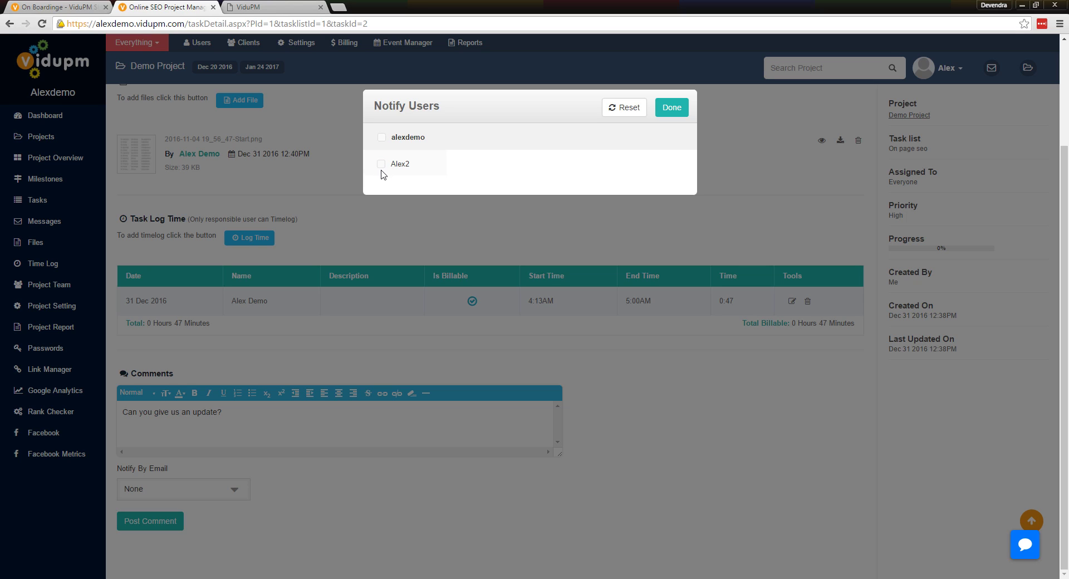
pyautogui.click(474, 206)
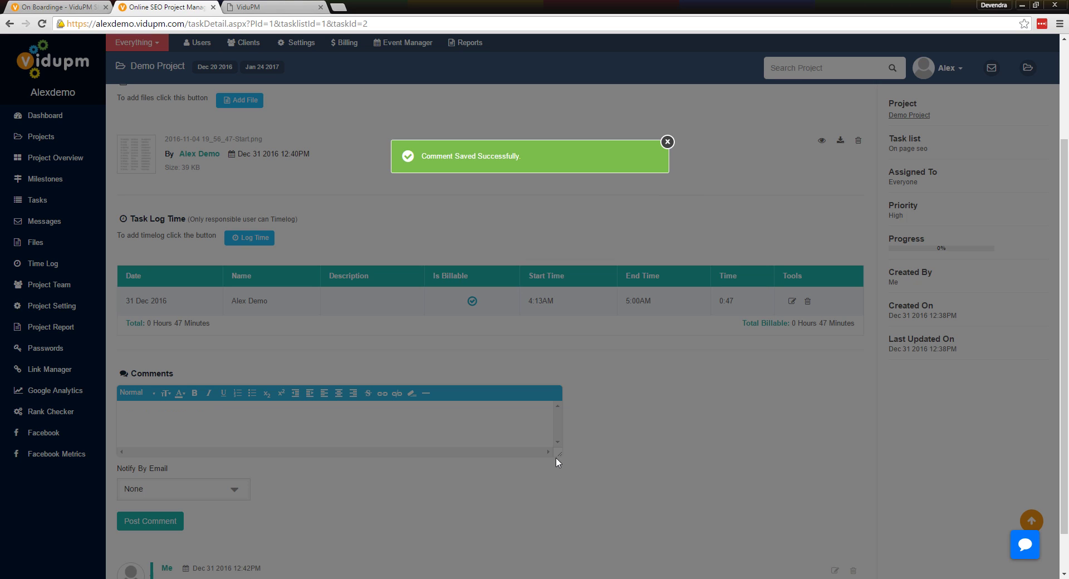
pyautogui.scroll(-1, 615, 362)
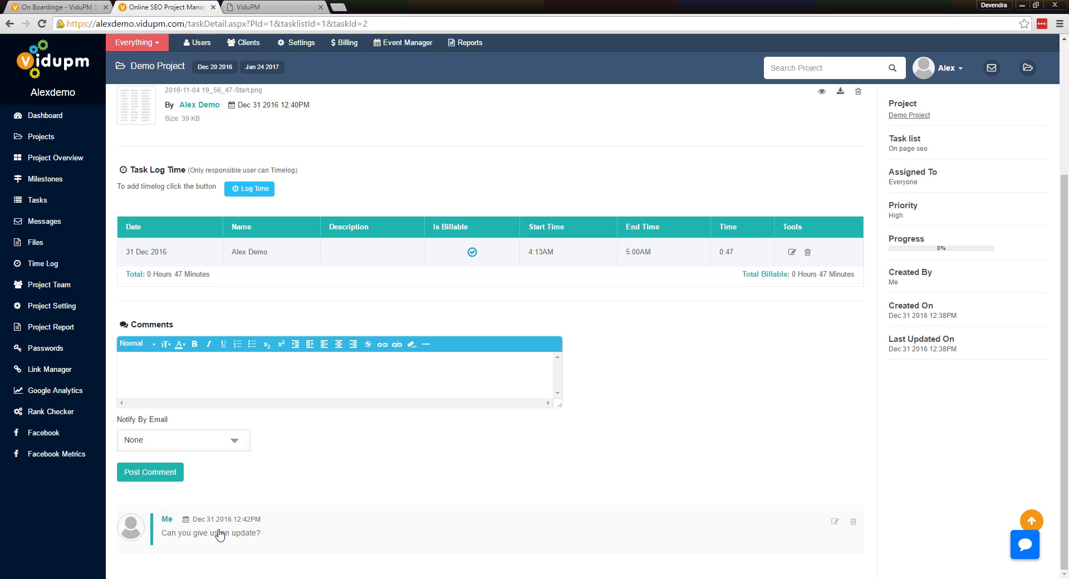
pyautogui.scroll(4, 555, 256)
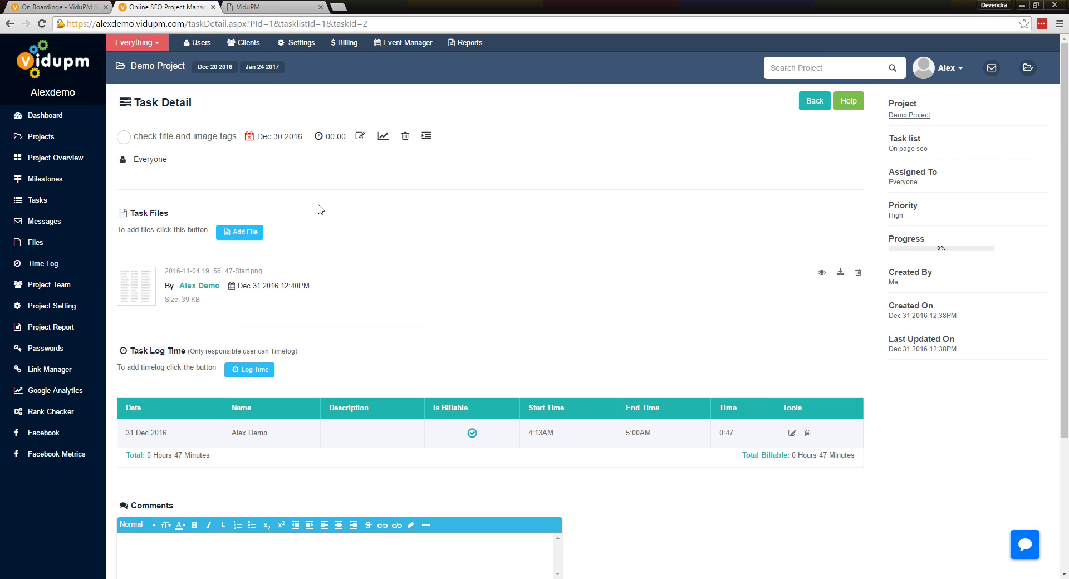
# Return to the Demo Project task list, keeping sort by newest created and all assignees
pyautogui.click(123, 138)
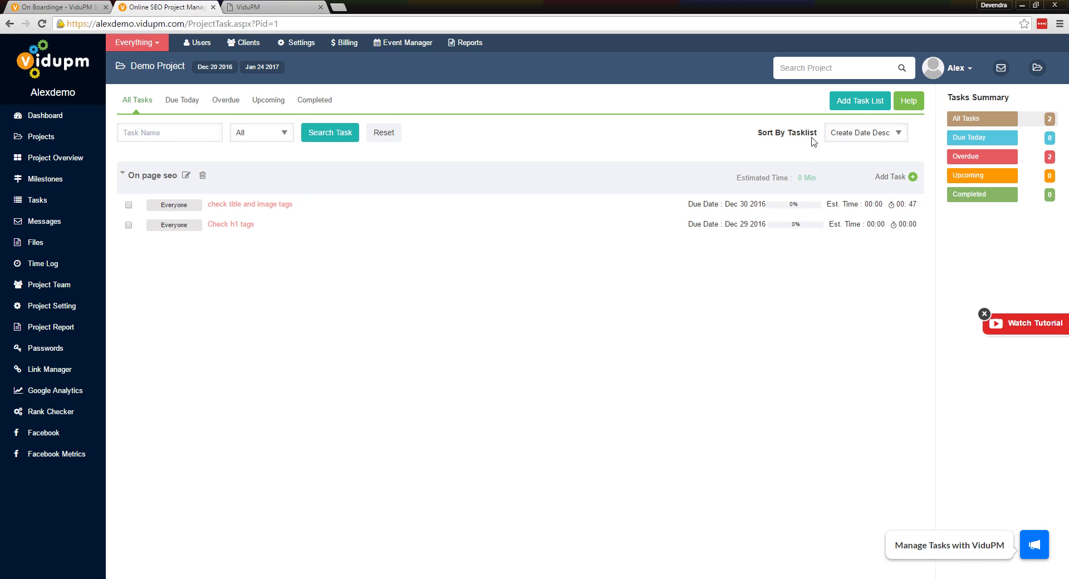
pyautogui.click(873, 139)
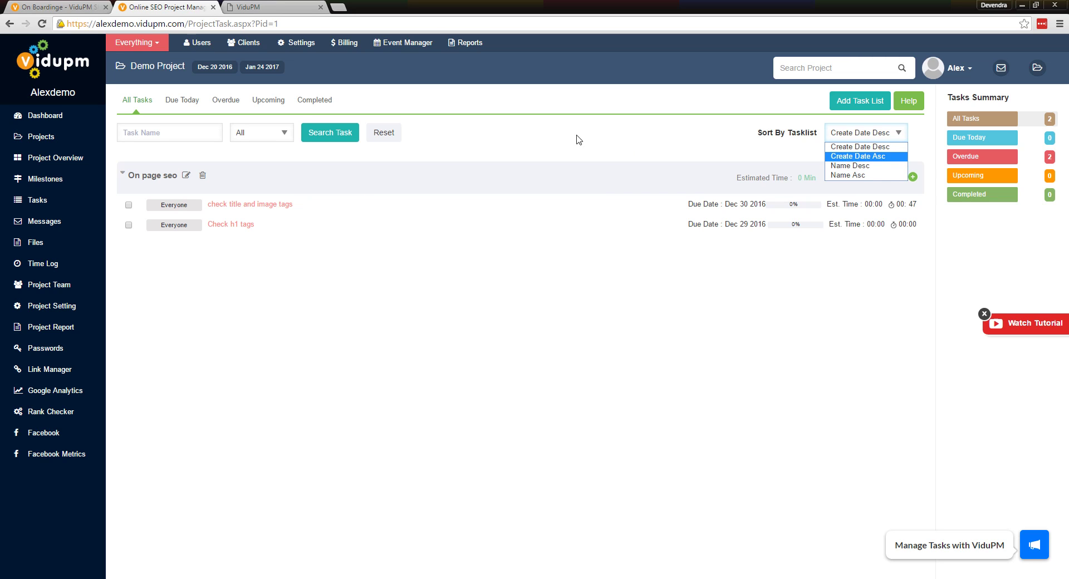
pyautogui.click(174, 132)
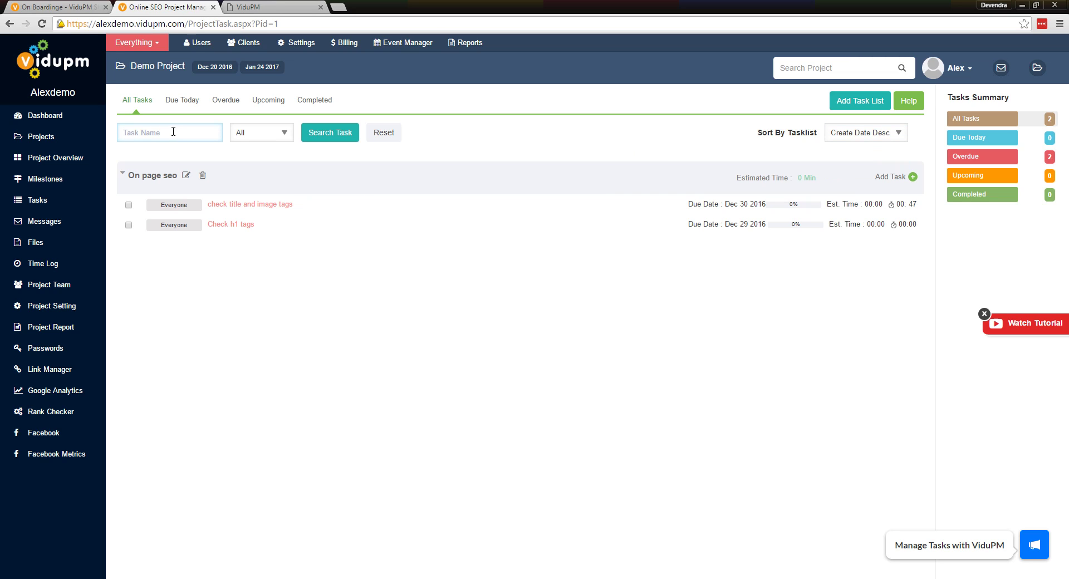
pyautogui.click(269, 138)
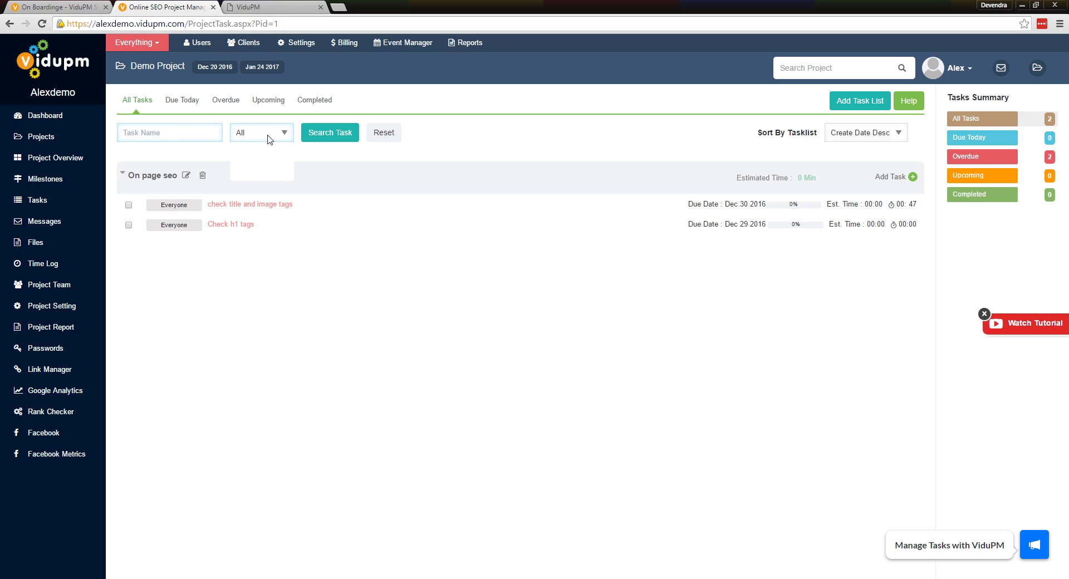
pyautogui.click(158, 135)
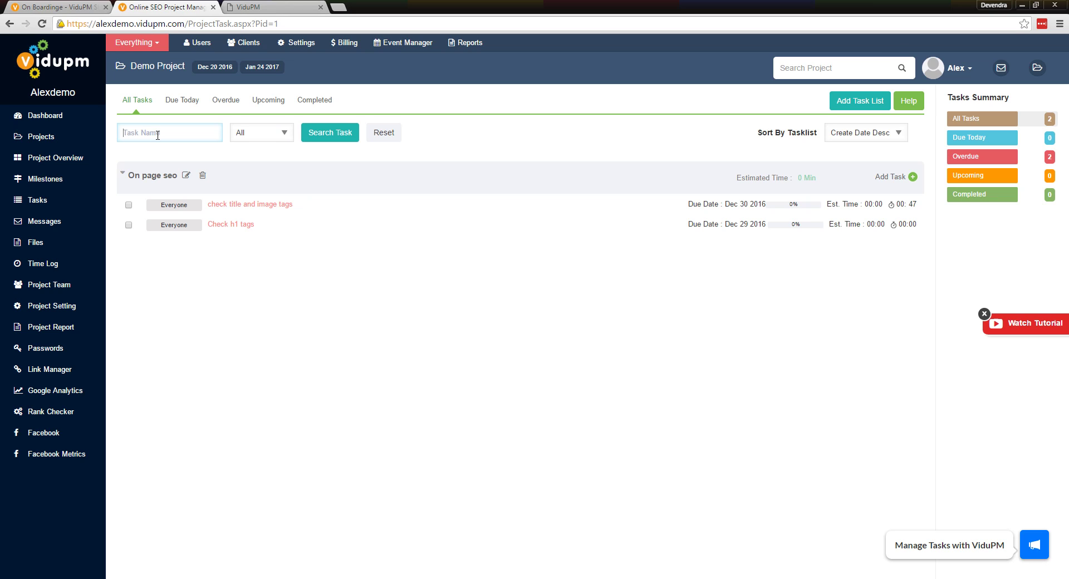
pyautogui.click(273, 138)
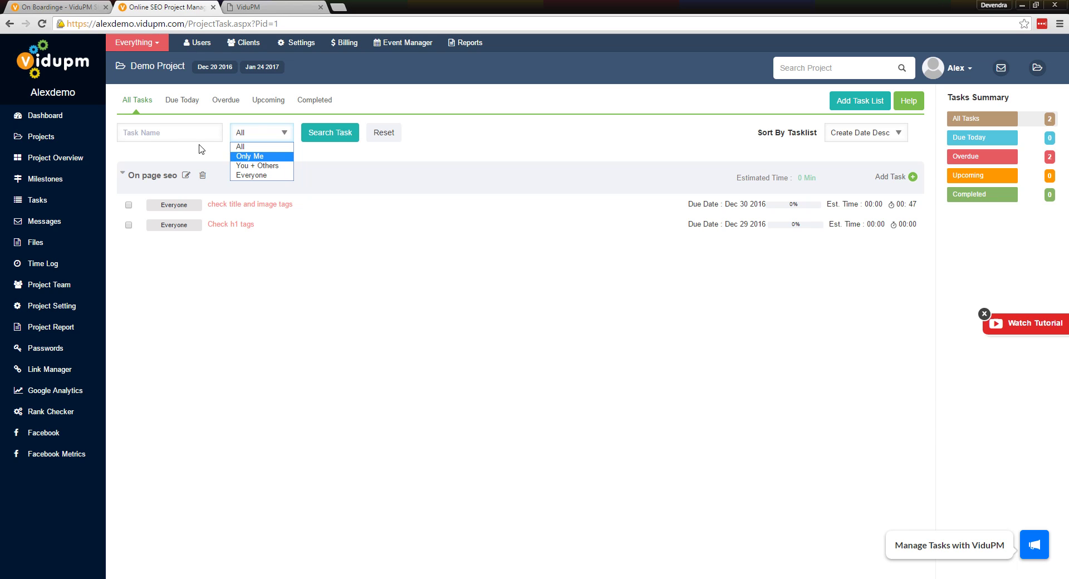
pyautogui.click(181, 138)
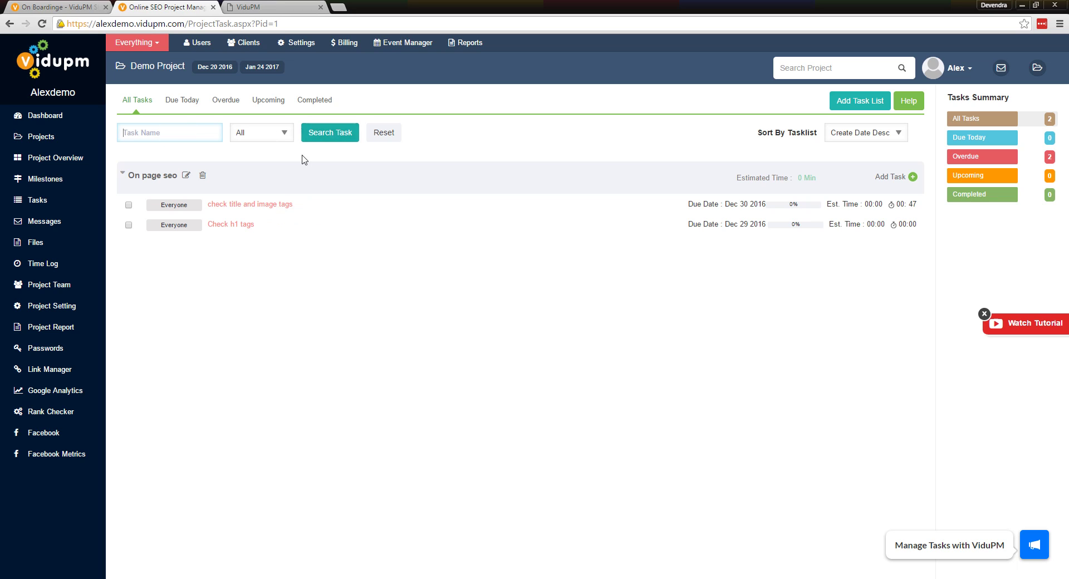
pyautogui.moveTo(285, 237)
# Review the Due Today, Overdue, Upcoming and Completed task tabs, then open Milestones
pyautogui.click(187, 102)
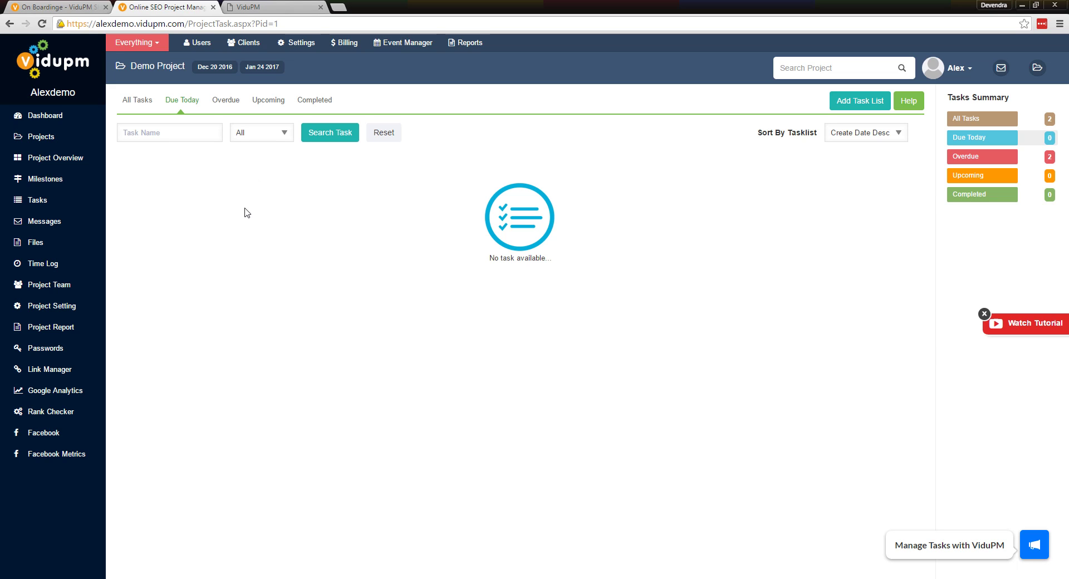
pyautogui.click(227, 100)
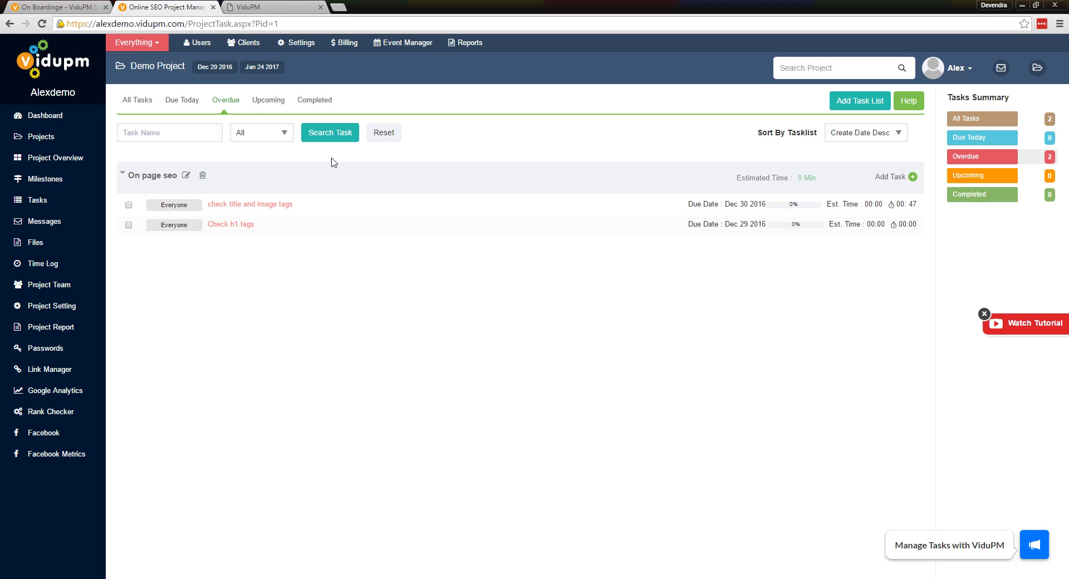
pyautogui.click(273, 98)
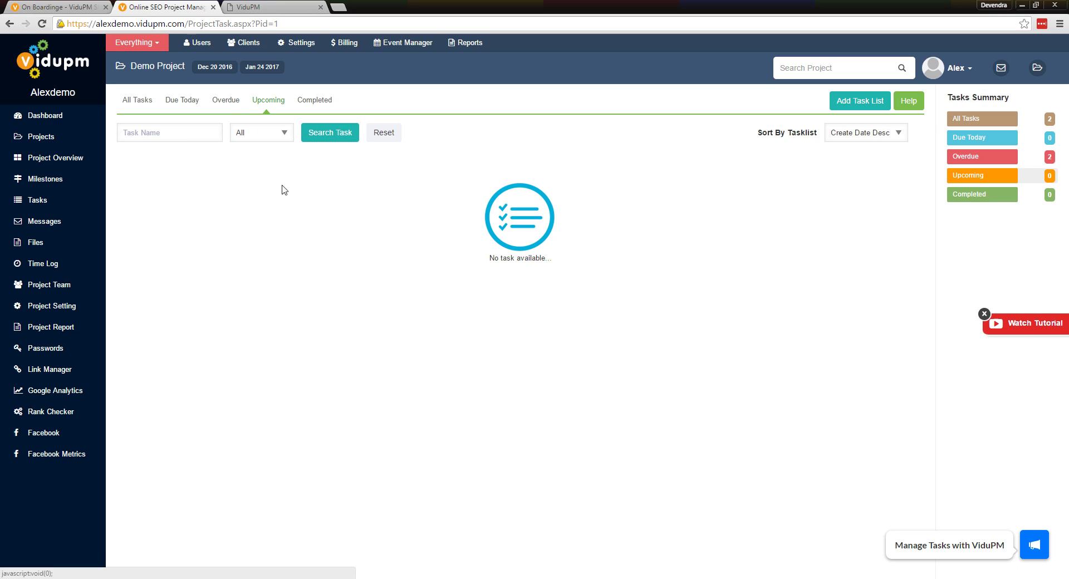
pyautogui.click(311, 102)
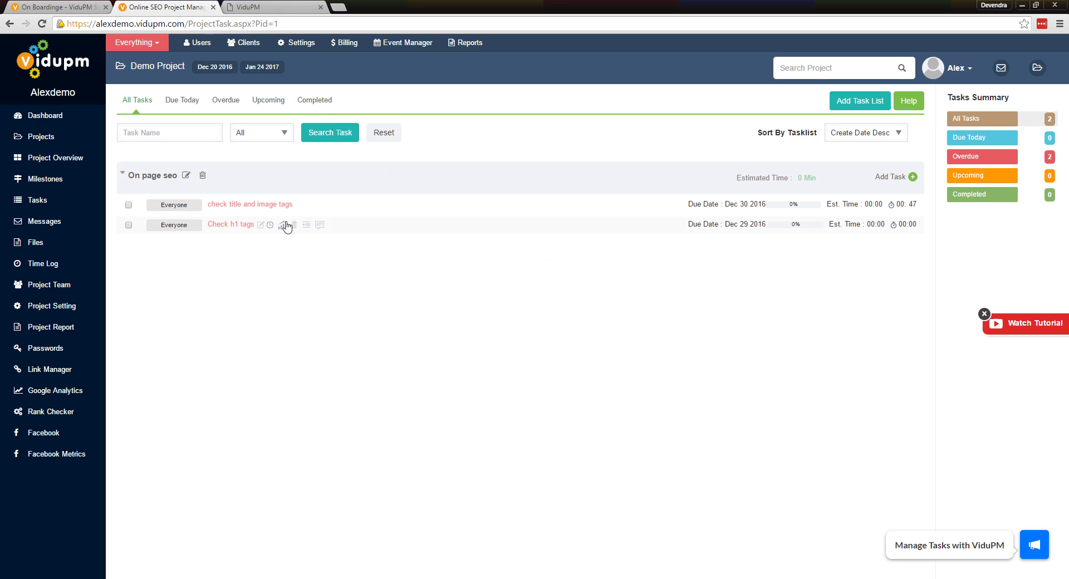
pyautogui.click(50, 179)
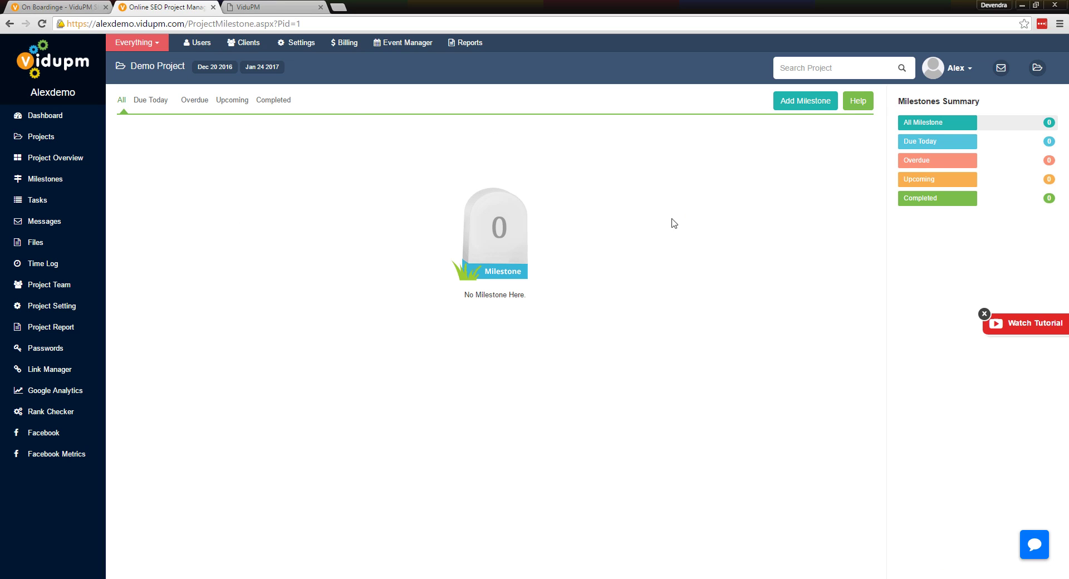
# Add milestone 'on page seo', described 'complete on page seo by 1st jan', due 01/01/2017
pyautogui.click(801, 107)
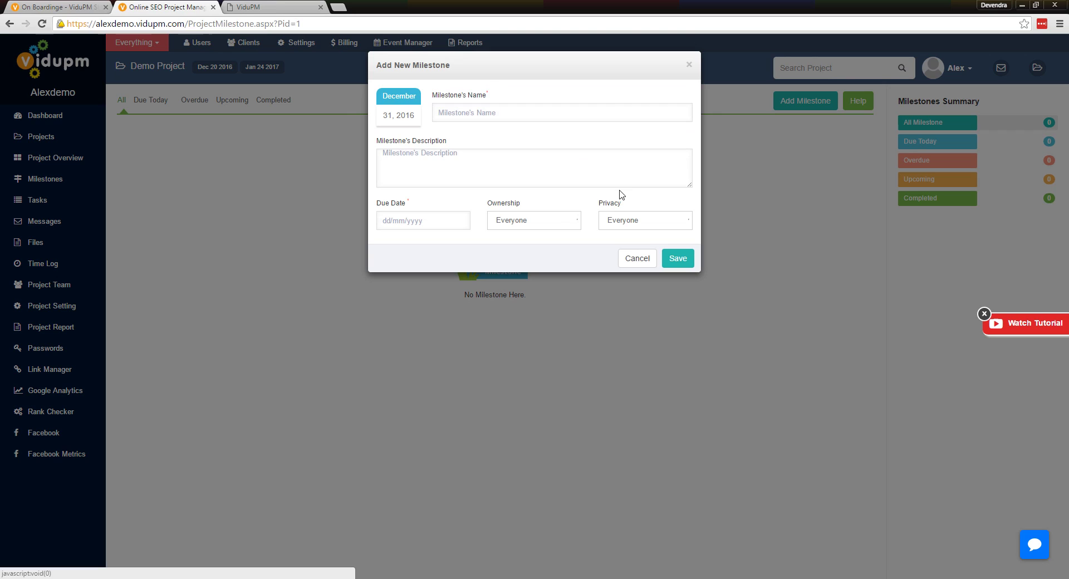
pyautogui.click(476, 115)
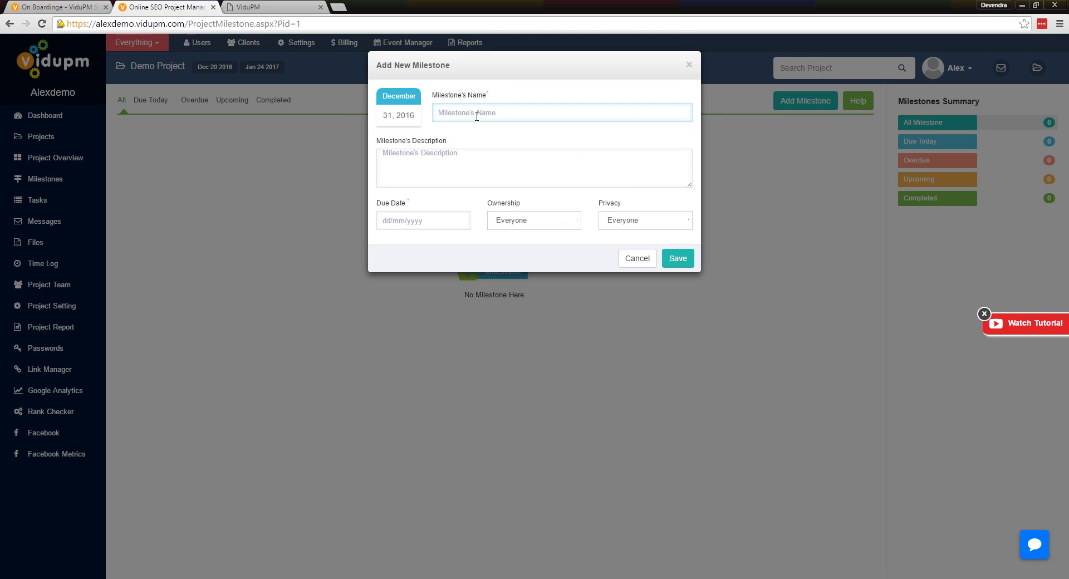
pyautogui.write('on page')
pyautogui.write('com')
pyautogui.write('plete on page seo by 1st jan')
pyautogui.click(427, 220)
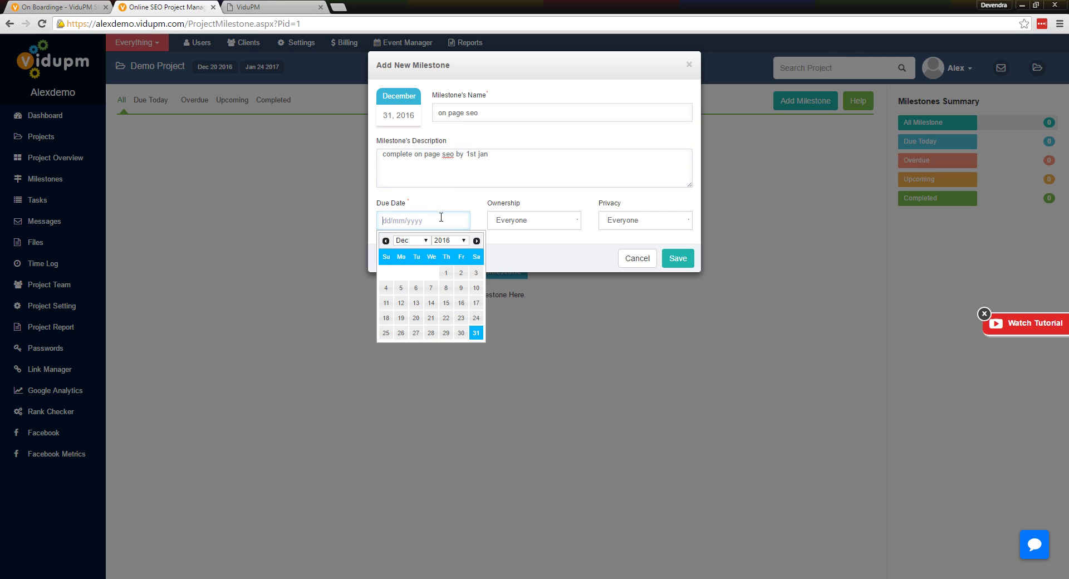
pyautogui.click(477, 241)
pyautogui.click(386, 273)
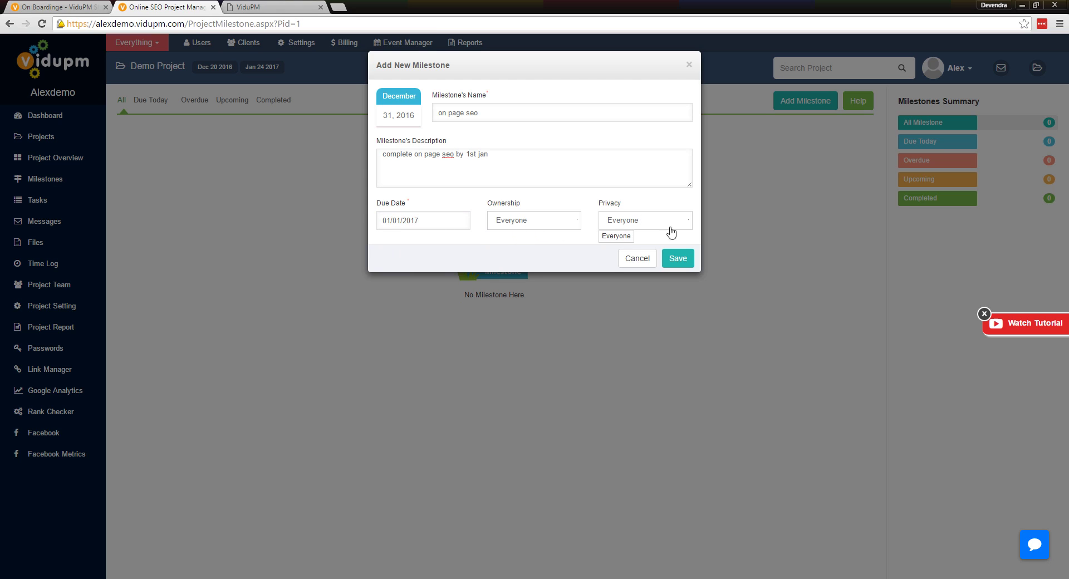
pyautogui.click(678, 260)
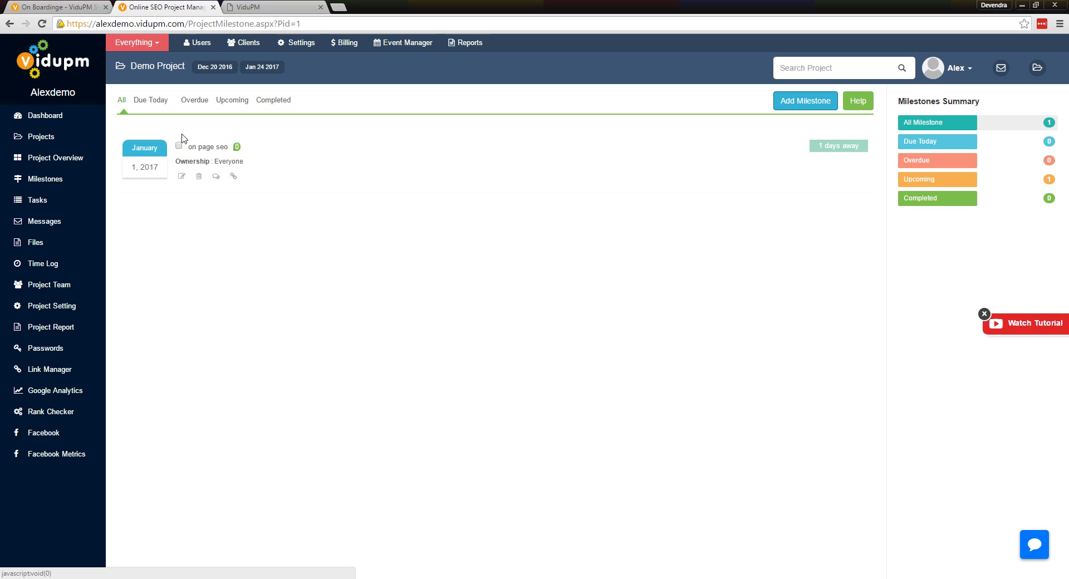
# Filter milestones by Due Today, Overdue, Upcoming and Completed, then go to Tasks
pyautogui.click(149, 103)
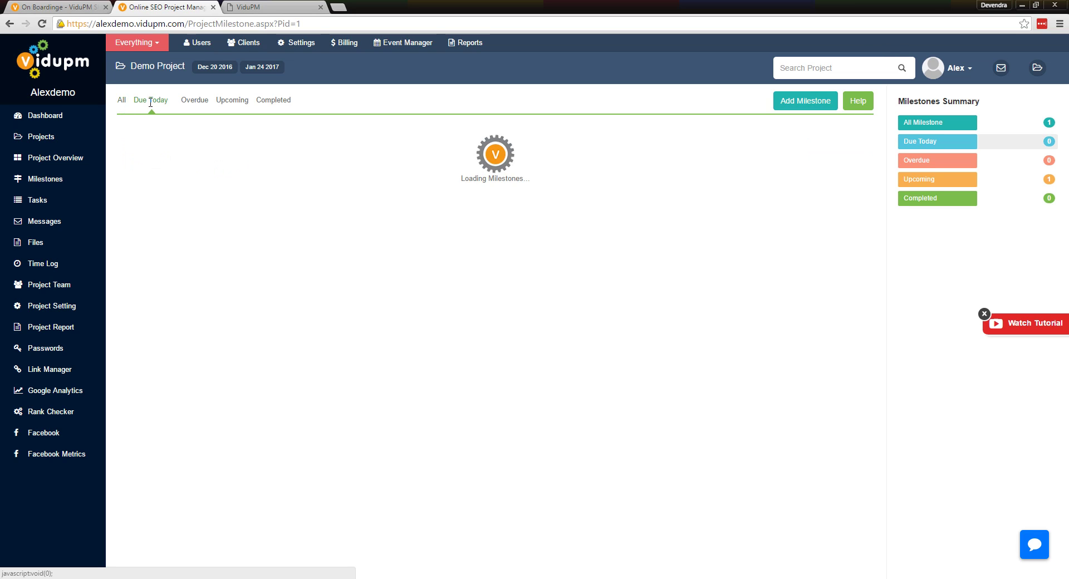
pyautogui.click(187, 104)
pyautogui.click(230, 103)
pyautogui.click(275, 104)
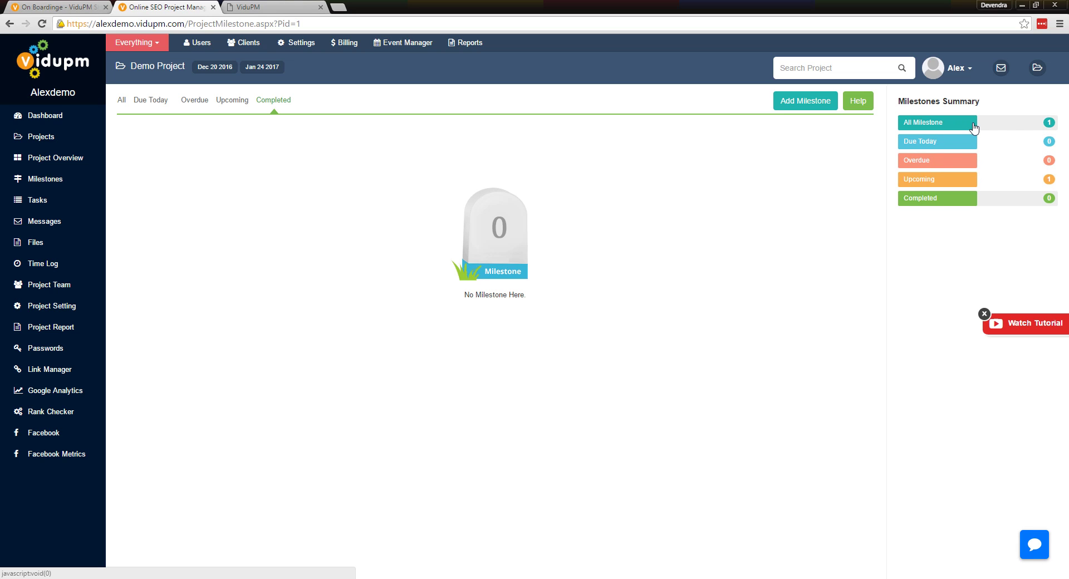
pyautogui.click(40, 203)
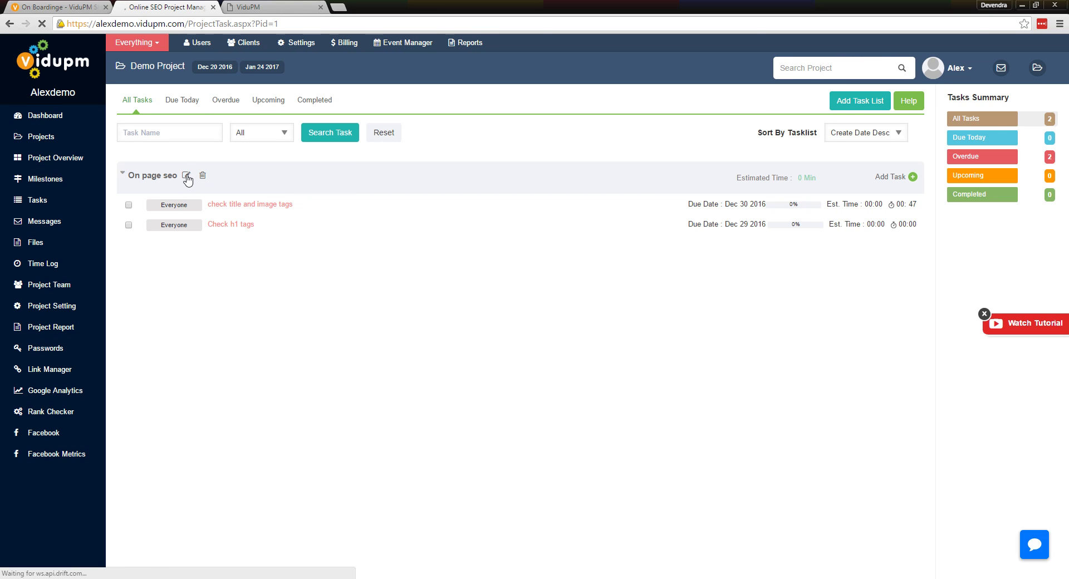
# Edit the On page seo task list to set its milestone to 'on page seo'
pyautogui.click(187, 176)
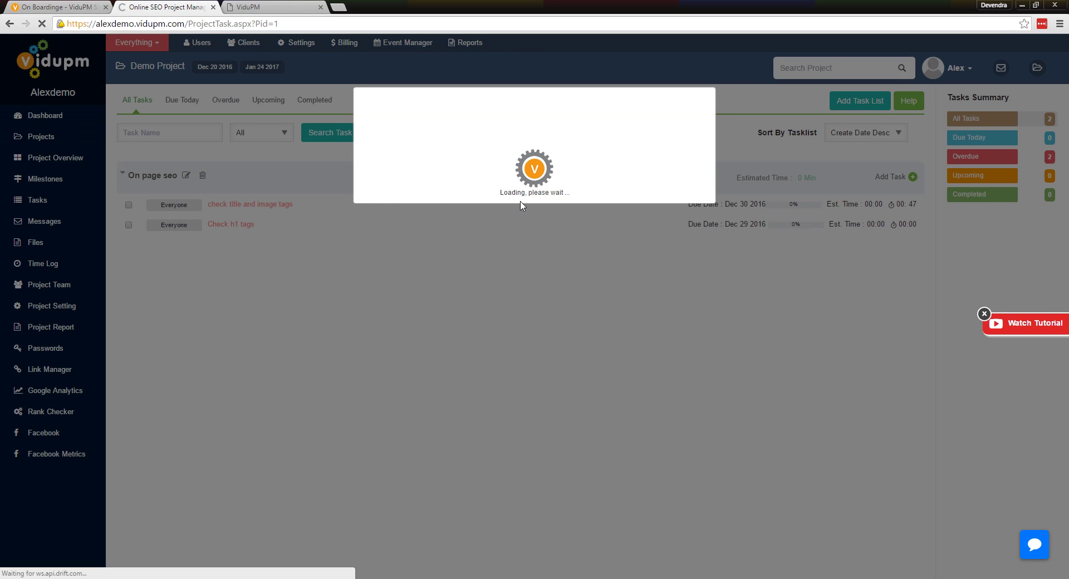
pyautogui.click(510, 166)
pyautogui.click(457, 206)
pyautogui.click(424, 230)
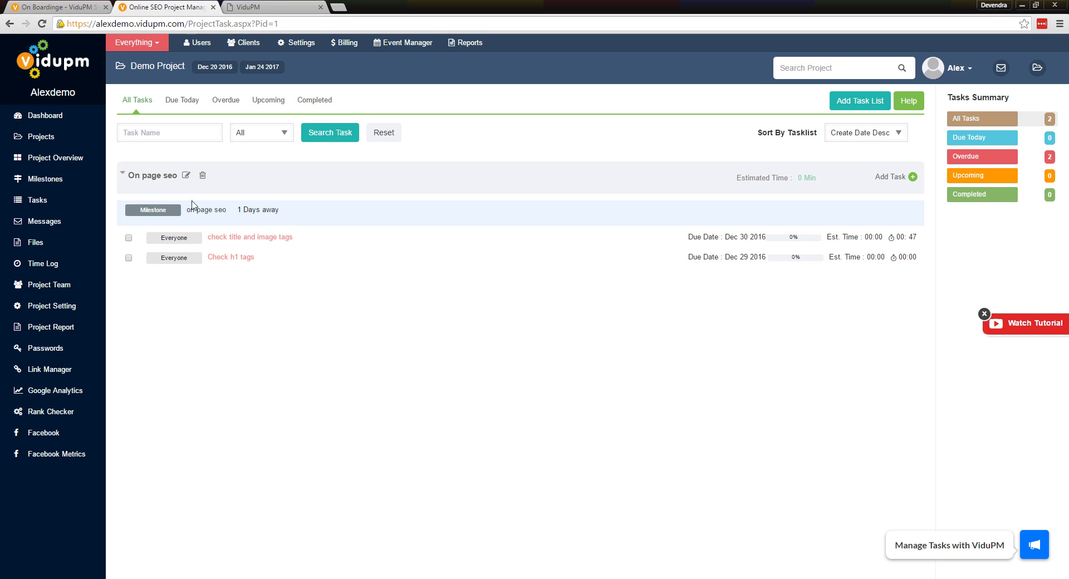
pyautogui.click(123, 175)
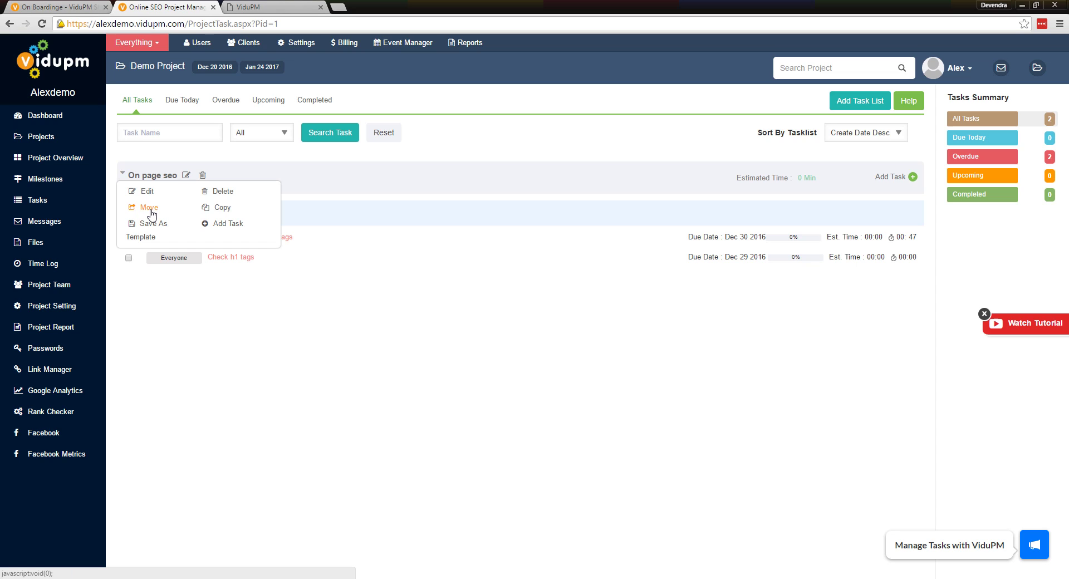
# Save the On page seo task list as a template, including all tasks and subtasks
pyautogui.click(149, 208)
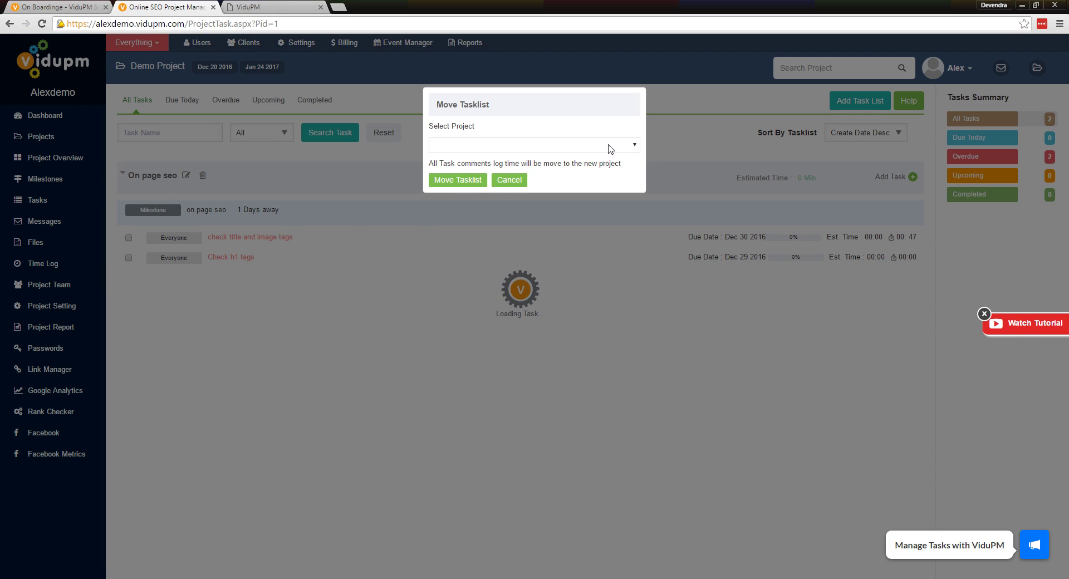
pyautogui.click(515, 183)
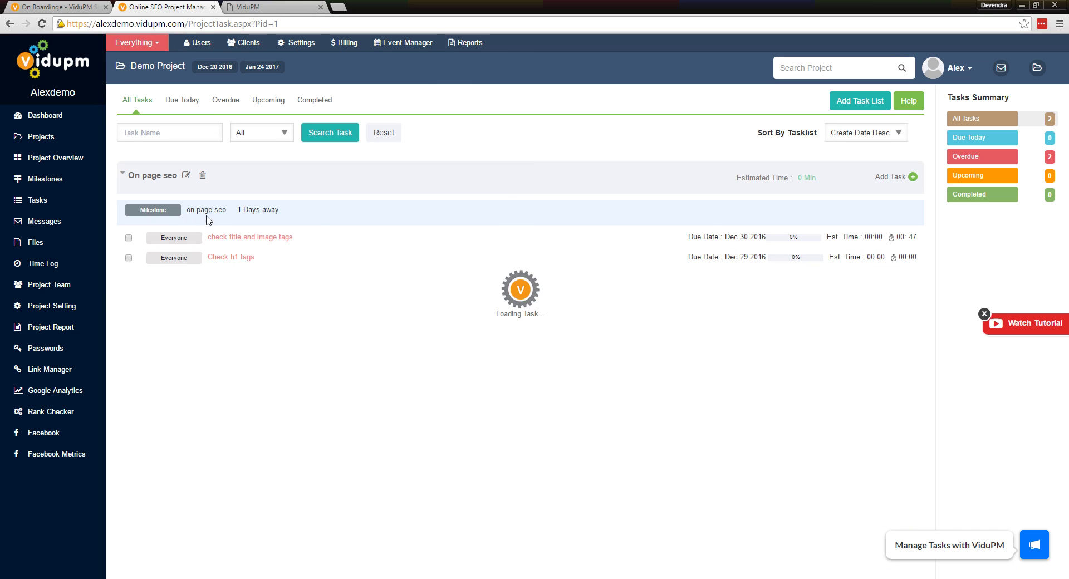
pyautogui.click(123, 174)
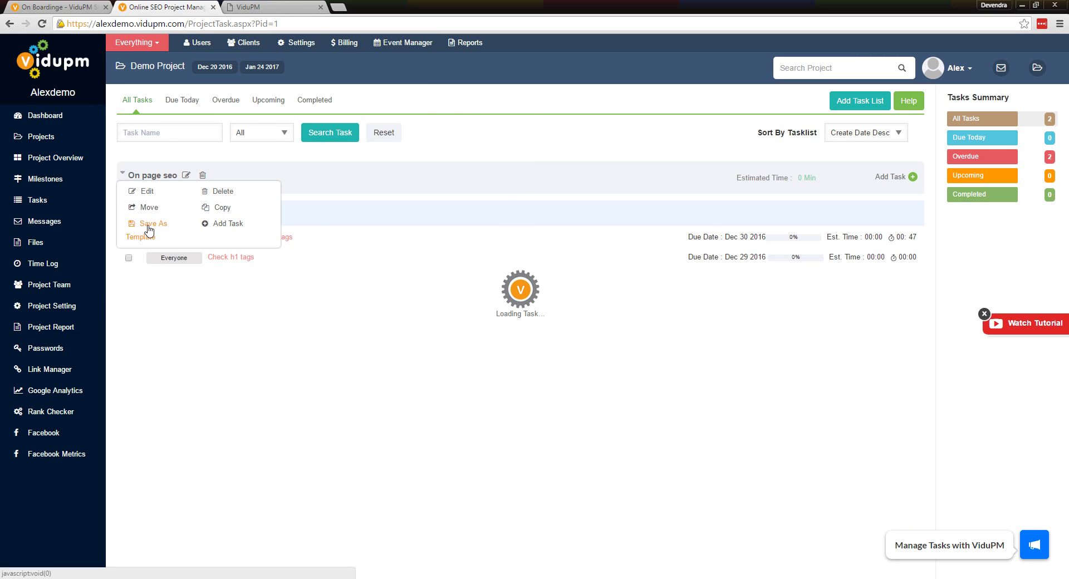
pyautogui.click(144, 235)
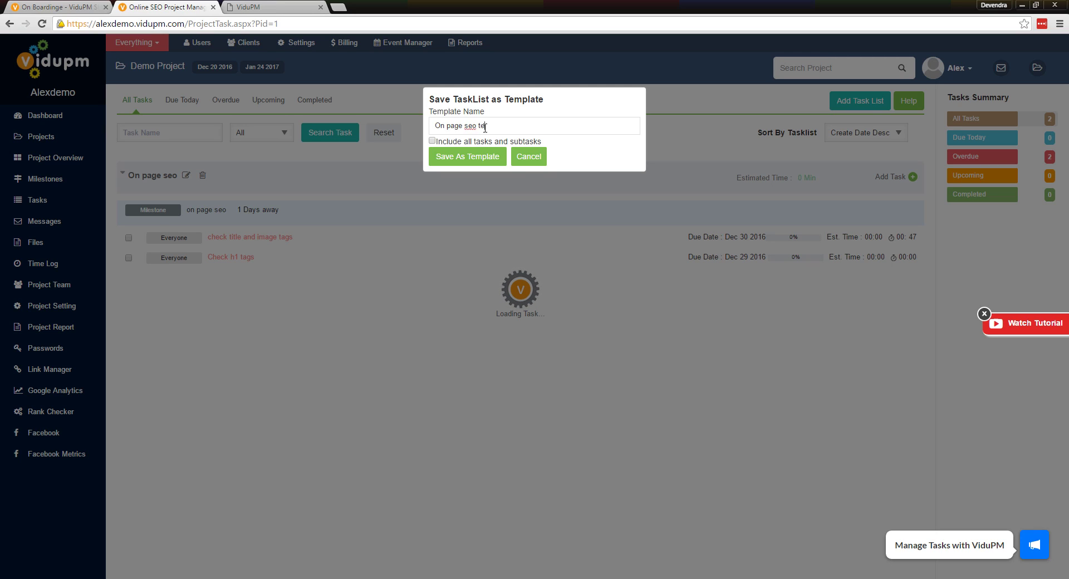
pyautogui.click(433, 141)
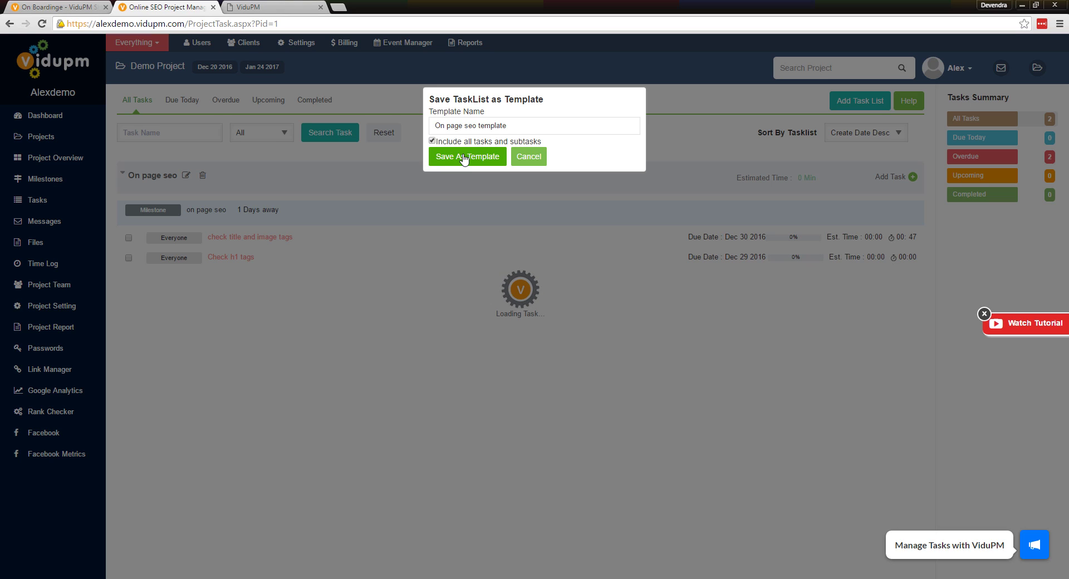
pyautogui.click(464, 158)
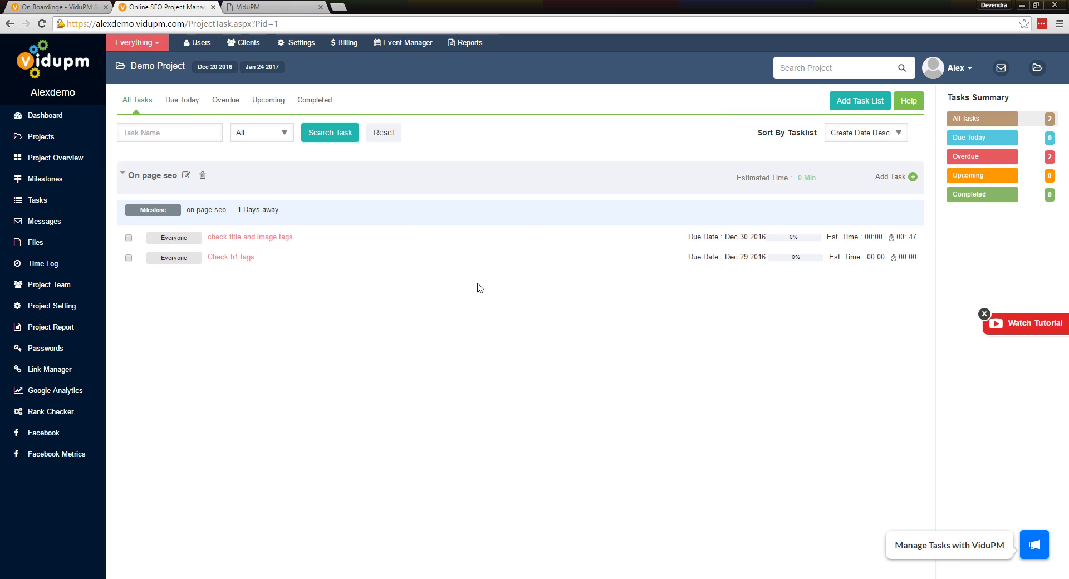
pyautogui.moveTo(417, 258)
# Check the new template appears in the Add Task List template dropdown, cancel, then open Messages
pyautogui.click(860, 100)
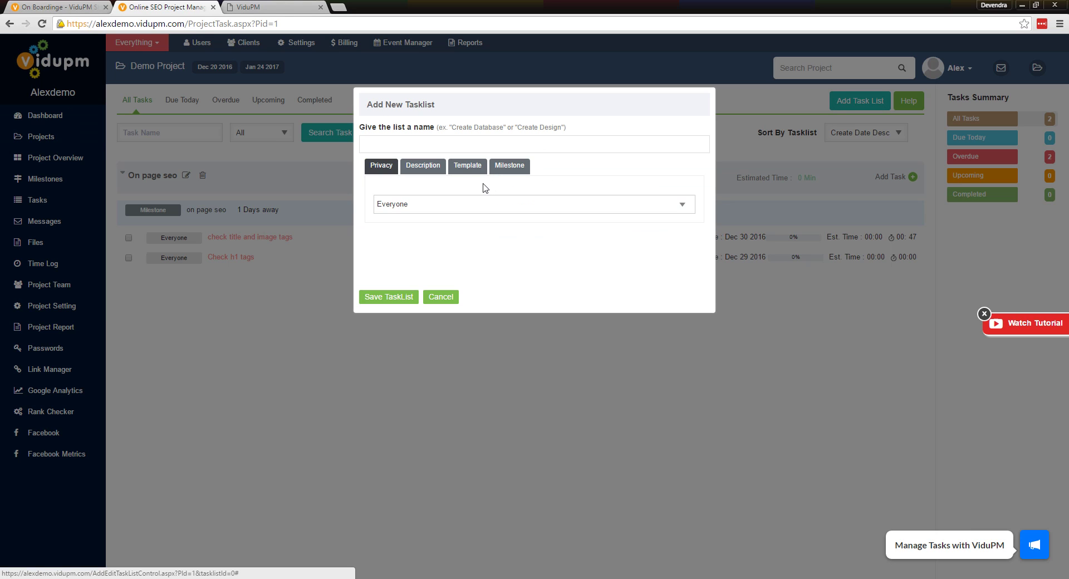
pyautogui.click(468, 166)
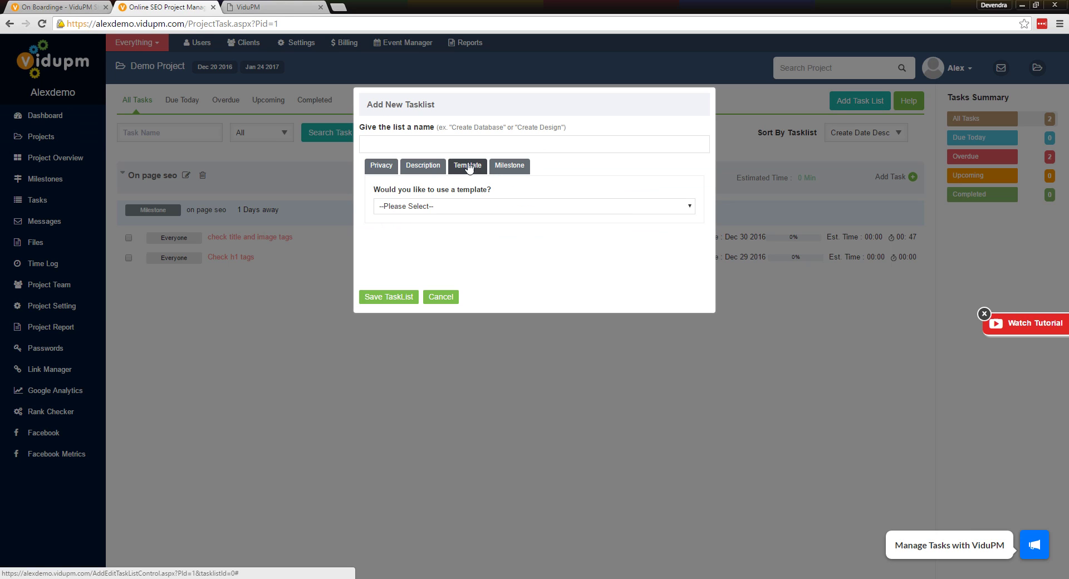
pyautogui.click(454, 208)
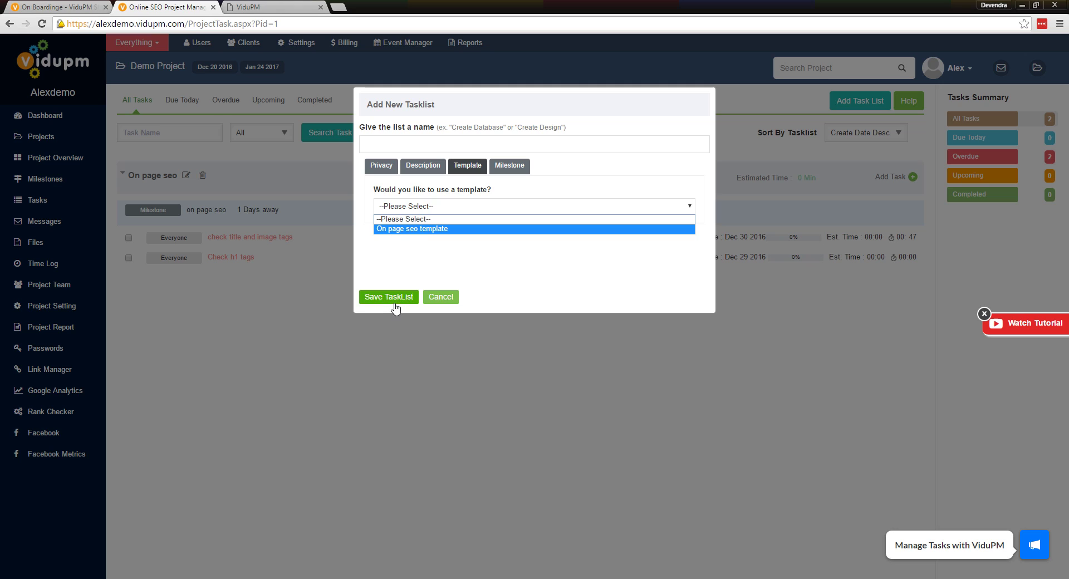
pyautogui.click(443, 297)
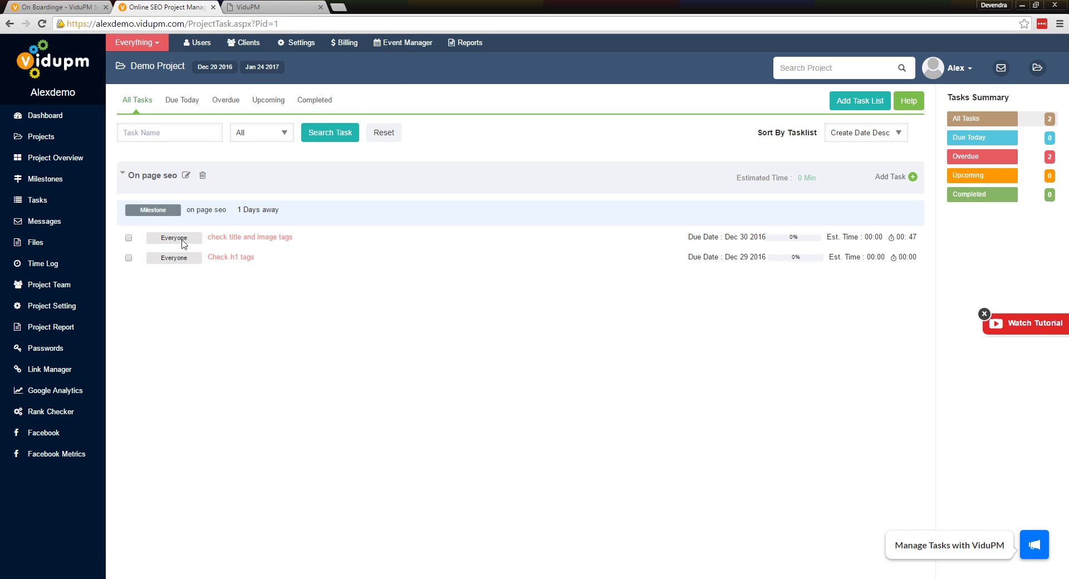
pyautogui.click(48, 139)
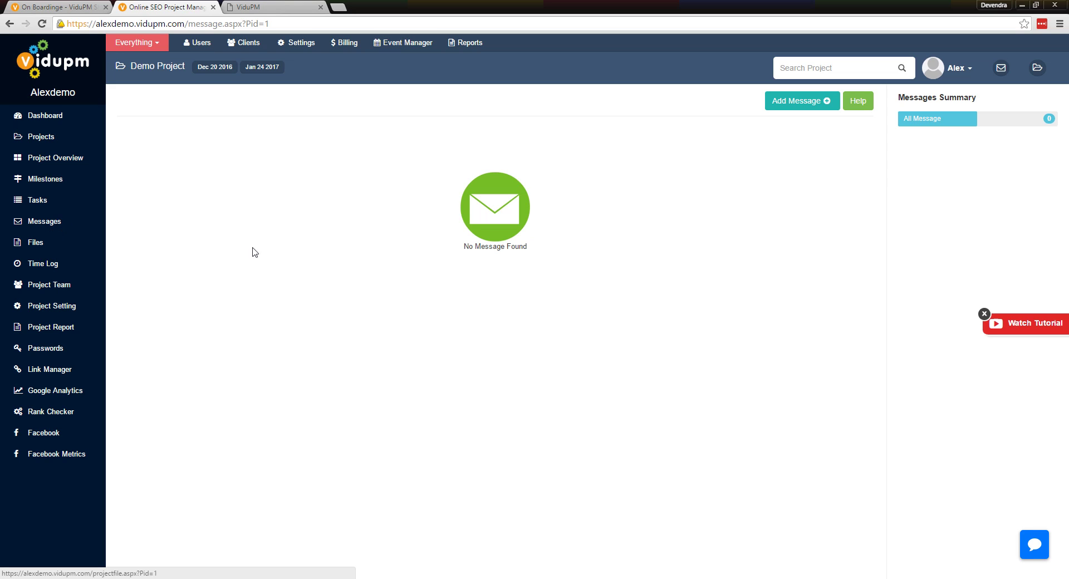
# Write a message titled 'discussion about on page tasks' with body 'All the communication related to onpage seo'
pyautogui.click(789, 106)
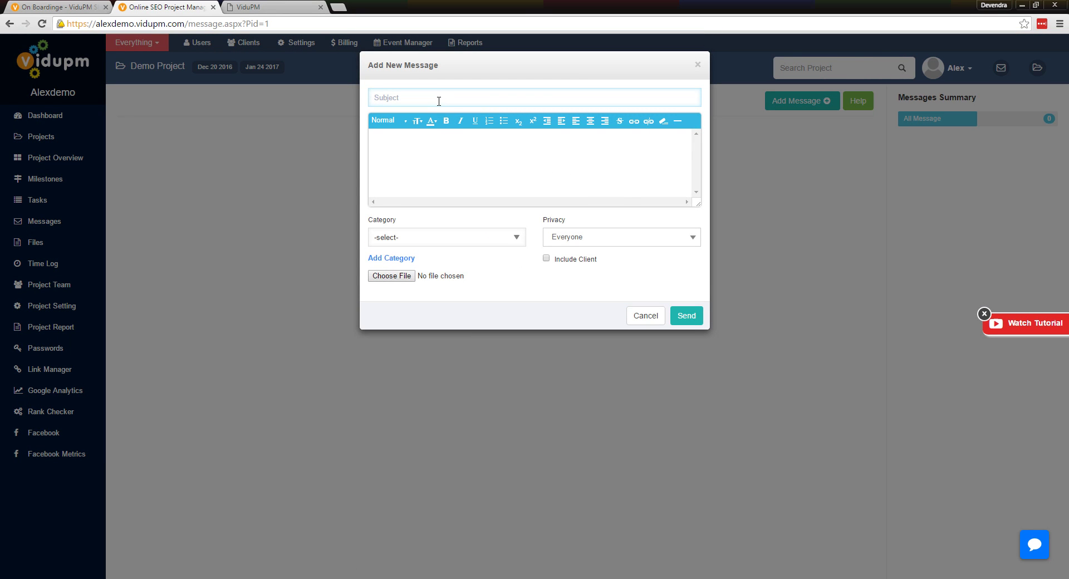
pyautogui.write('discussion about on page tasks')
pyautogui.click(435, 147)
pyautogui.write('All the communication related to onpage seo')
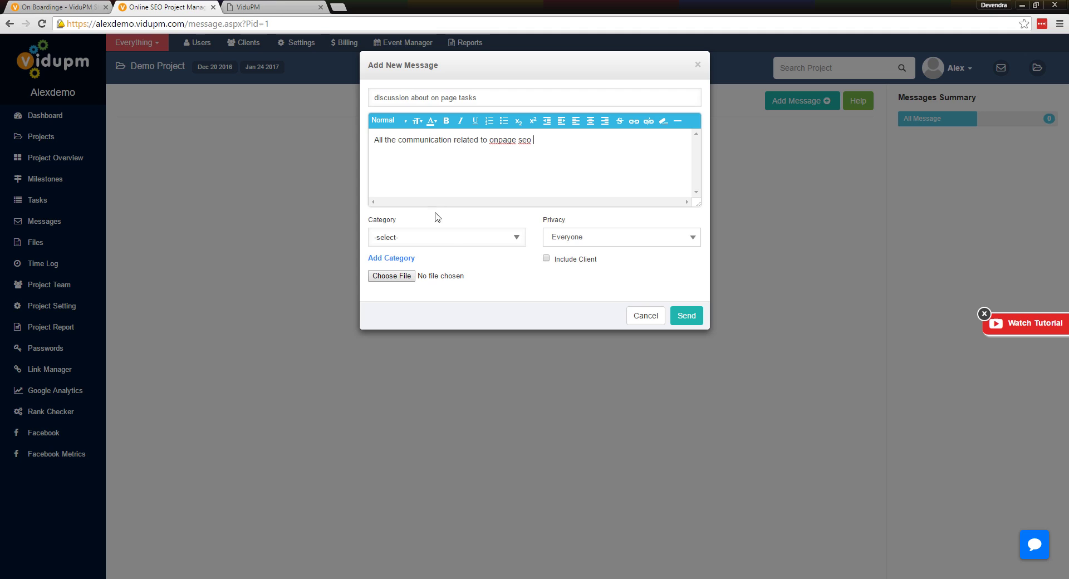
# Send the message with No Category and Everyone privacy, then open it
pyautogui.click(449, 239)
pyautogui.click(474, 218)
pyautogui.click(577, 232)
pyautogui.click(516, 244)
pyautogui.click(579, 239)
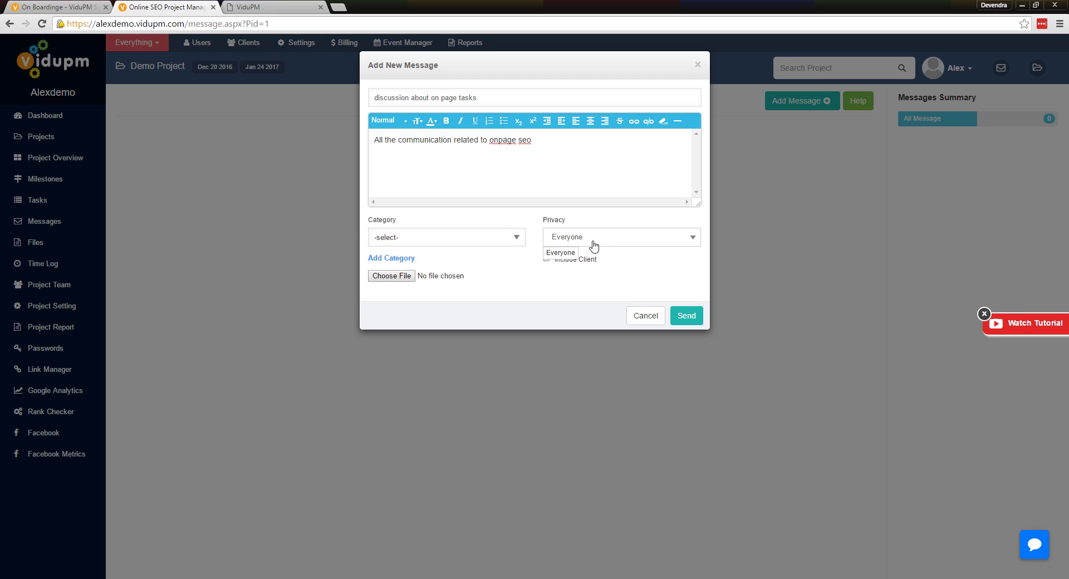
pyautogui.click(582, 230)
pyautogui.click(681, 317)
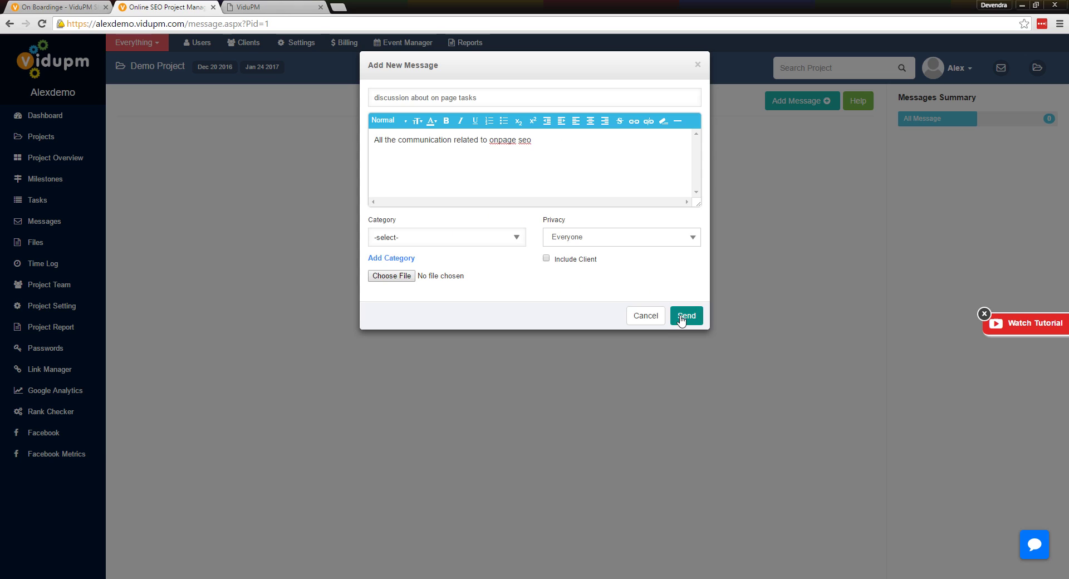
pyautogui.click(670, 144)
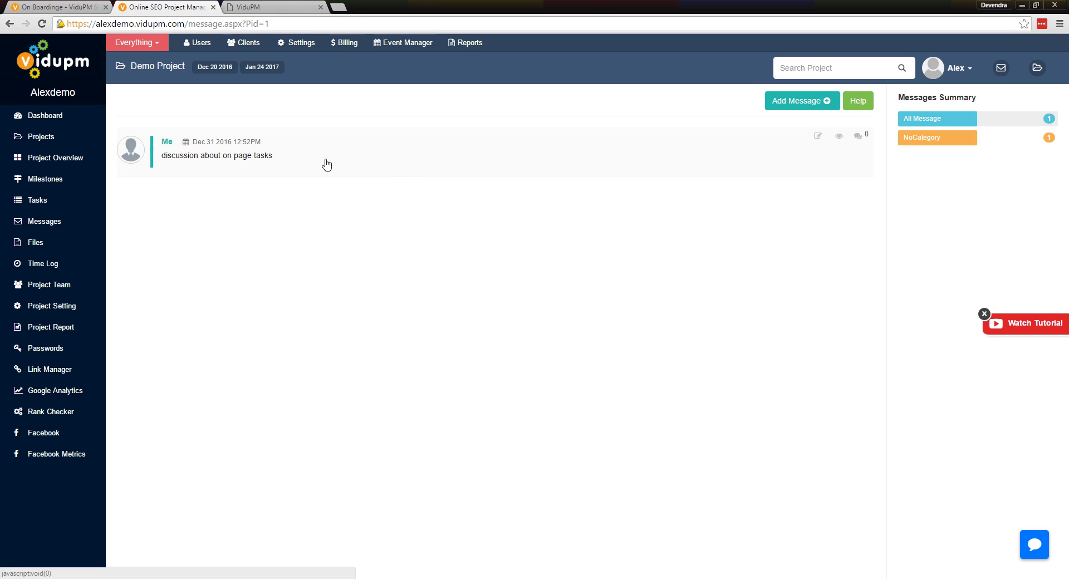
pyautogui.click(276, 164)
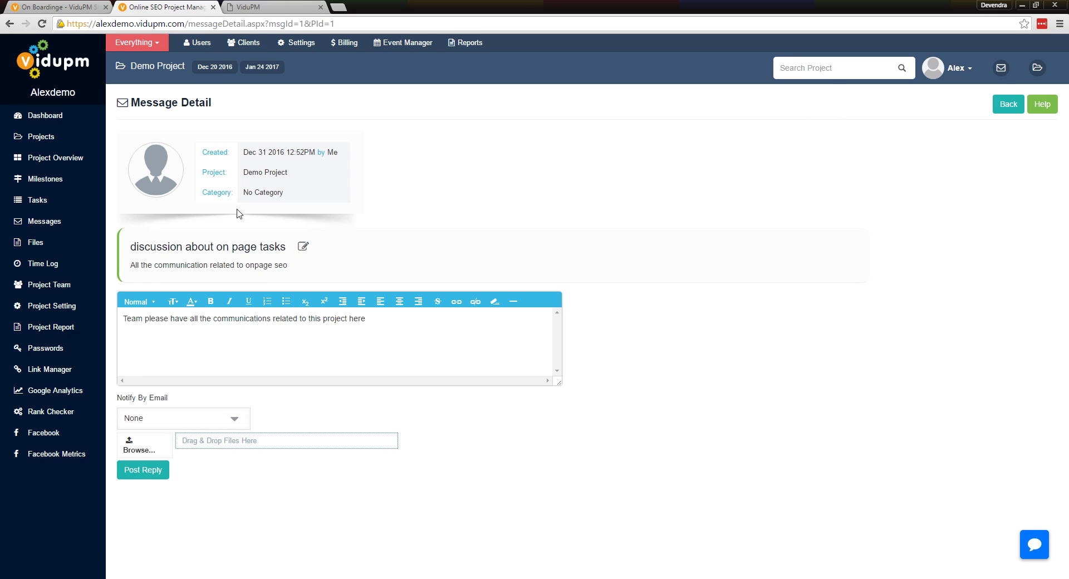
# Post the reply with e-mail notification sent to both team members
pyautogui.click(233, 418)
pyautogui.click(385, 165)
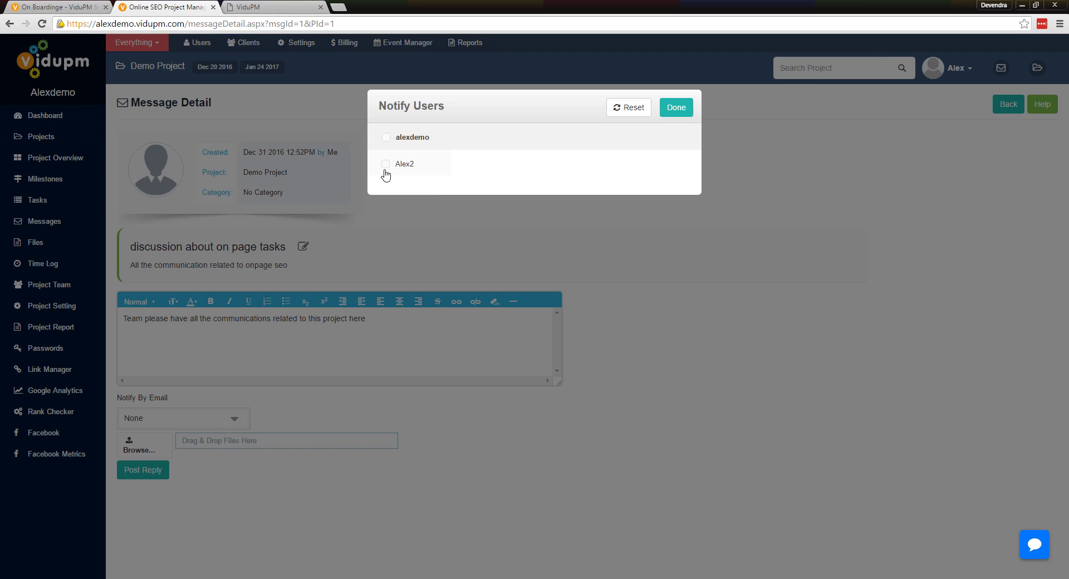
pyautogui.click(676, 107)
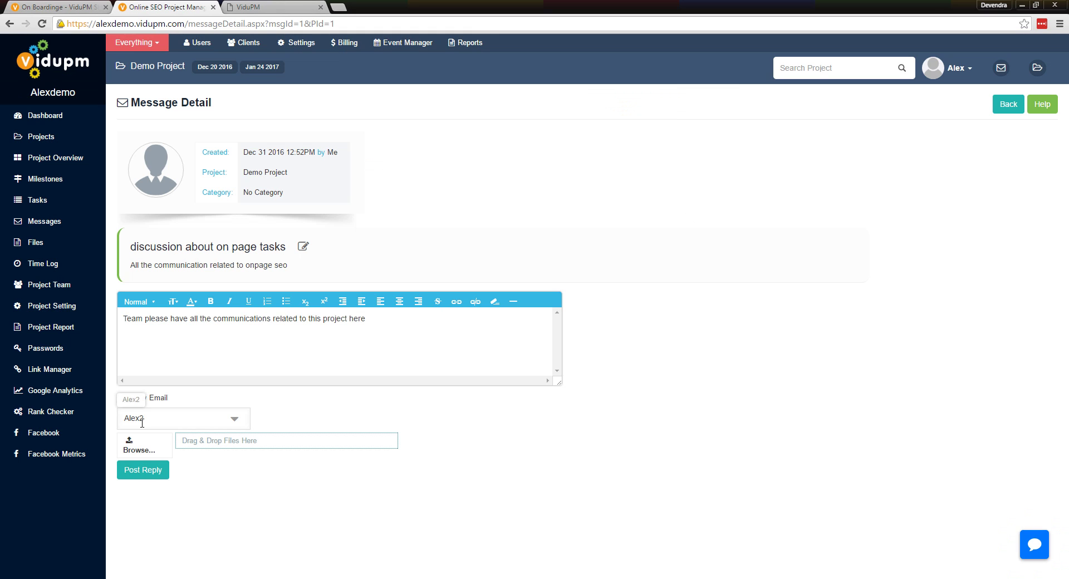
pyautogui.click(145, 473)
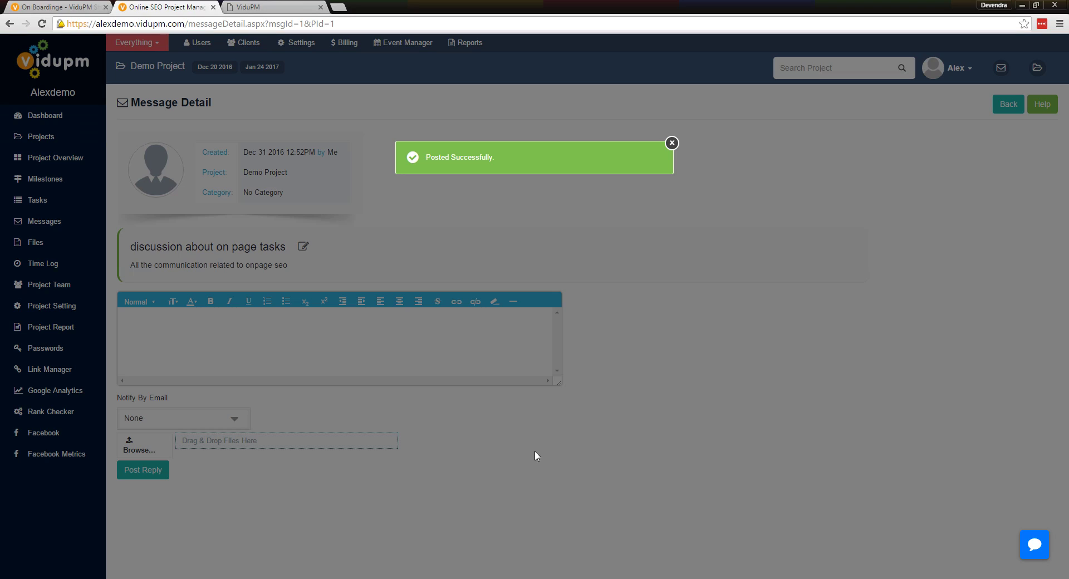
pyautogui.click(672, 143)
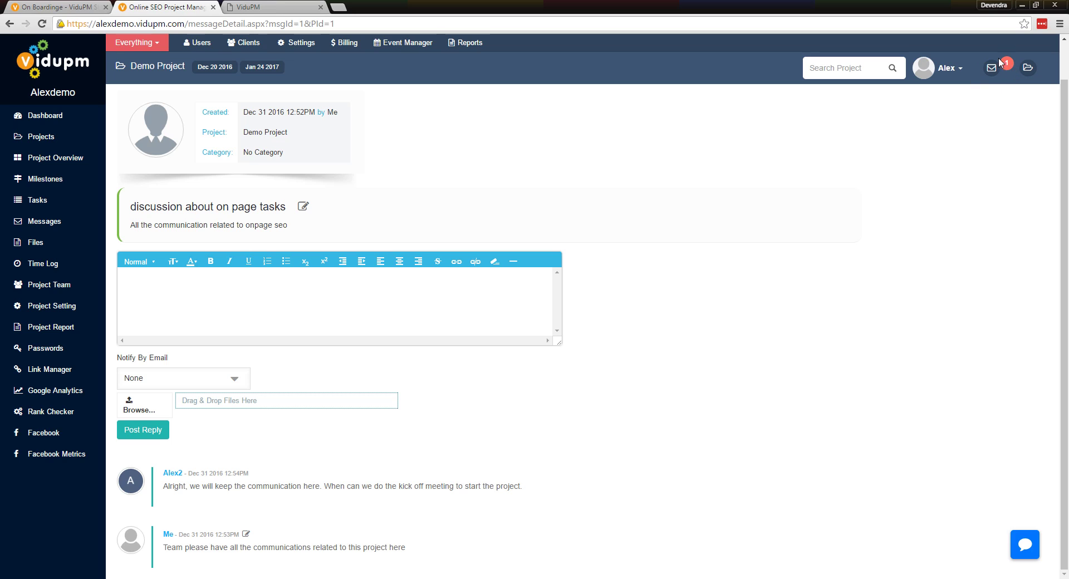
# Open the team member's new reply from the message notifications
pyautogui.click(1006, 70)
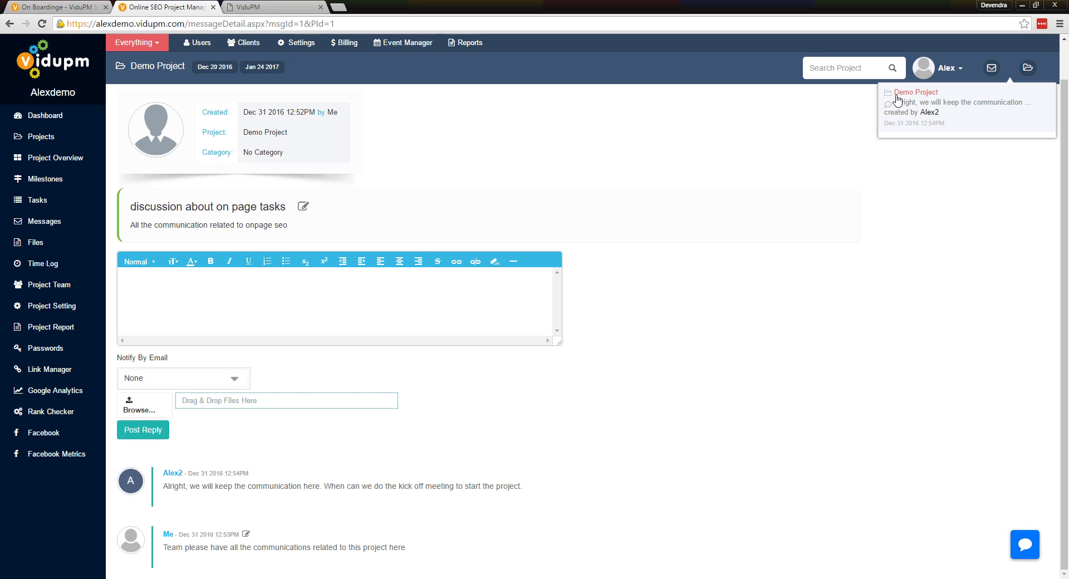
pyautogui.click(941, 112)
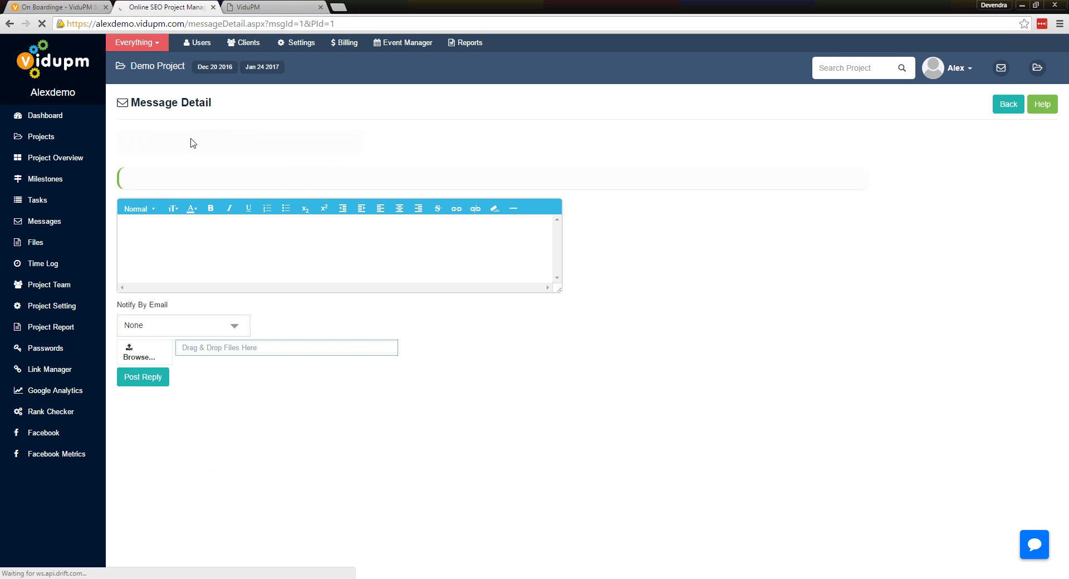
pyautogui.scroll(-1, 400, 314)
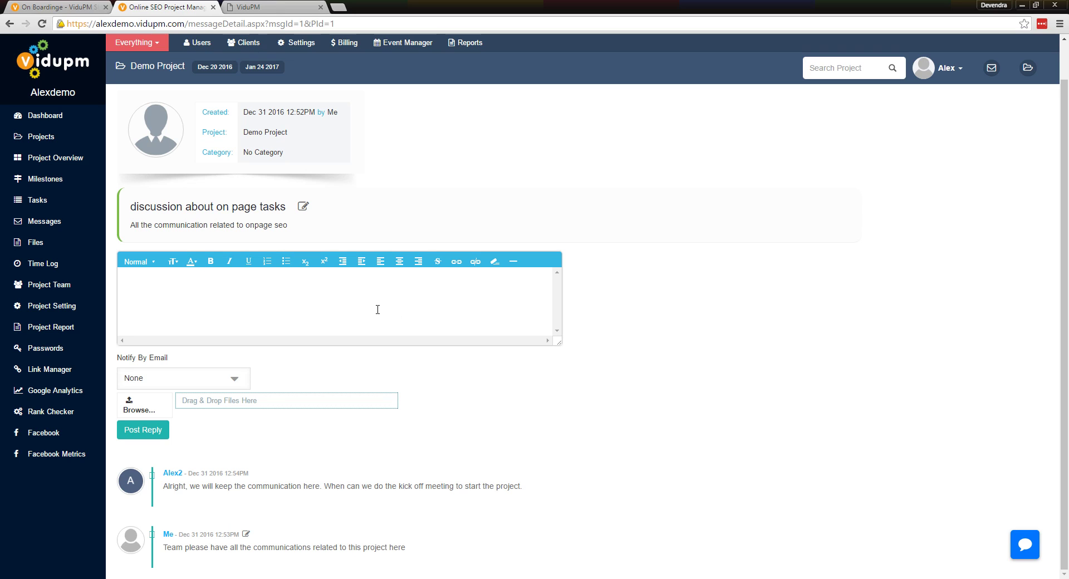
pyautogui.write('Please find the meeting agenda')
pyautogui.click(140, 411)
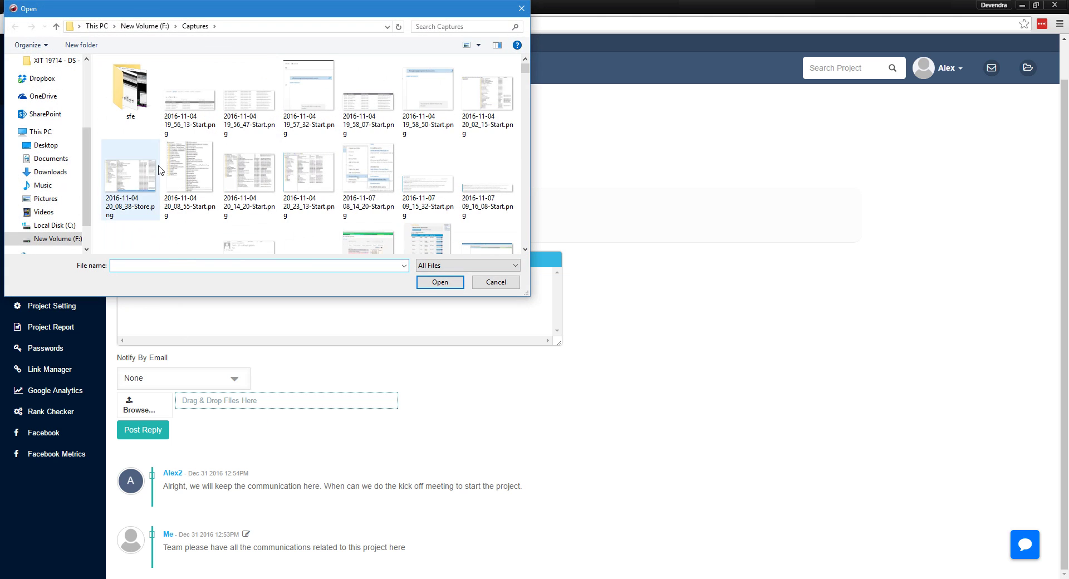
pyautogui.click(443, 203)
pyautogui.click(456, 284)
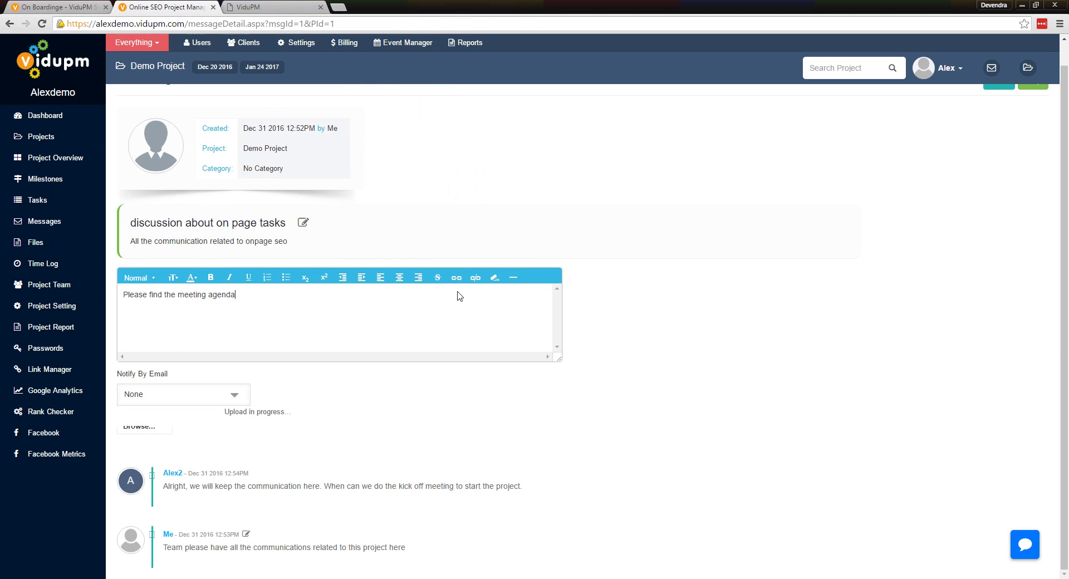
pyautogui.scroll(-1, 466, 350)
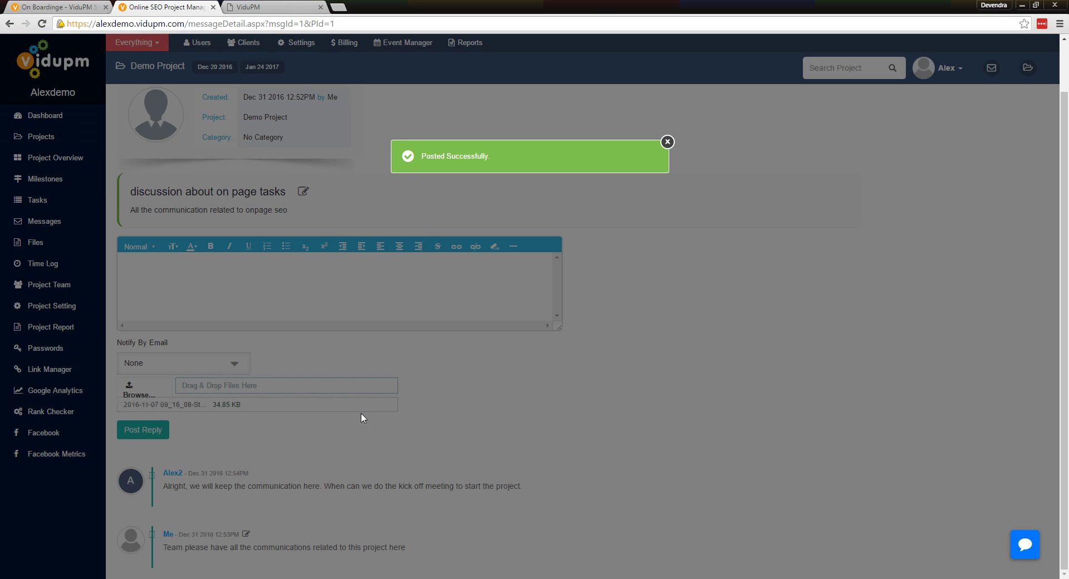
pyautogui.scroll(-2, 365, 416)
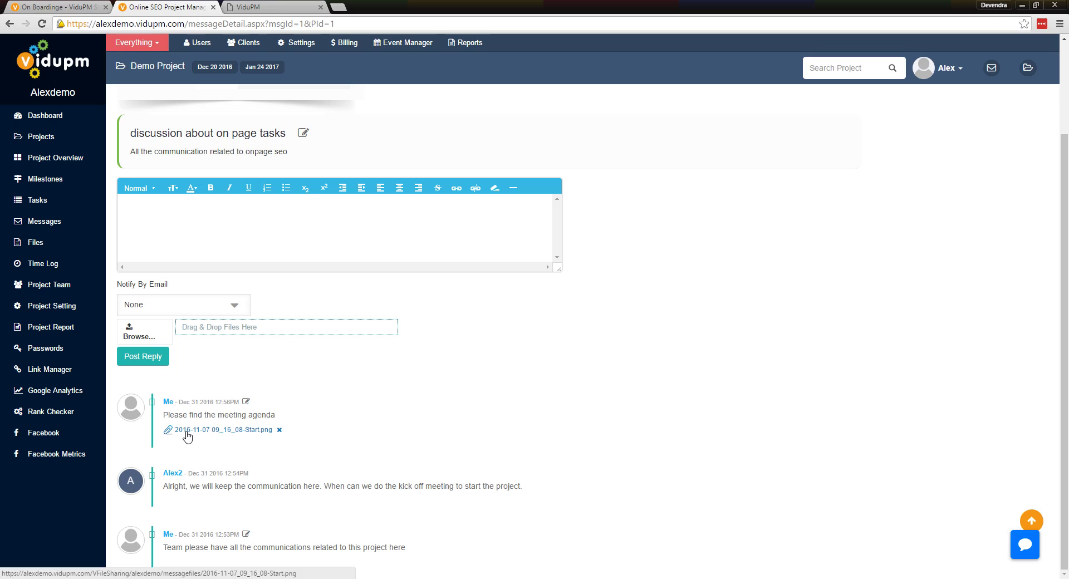
pyautogui.scroll(1, 189, 435)
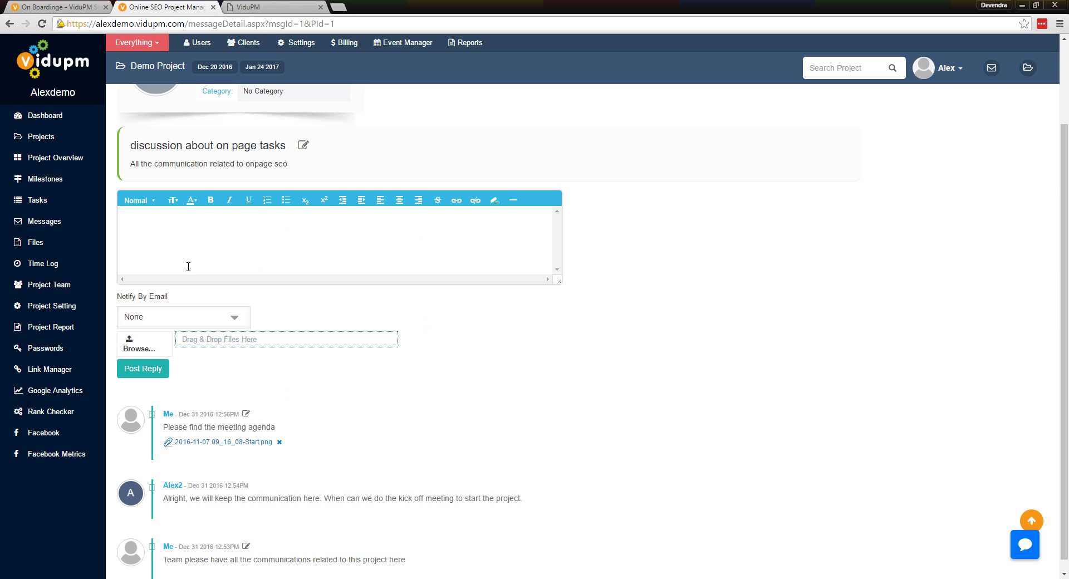
# Browse the project's files filtered by MessageReply and by Task, return to All Files, then open Time Log
pyautogui.click(36, 244)
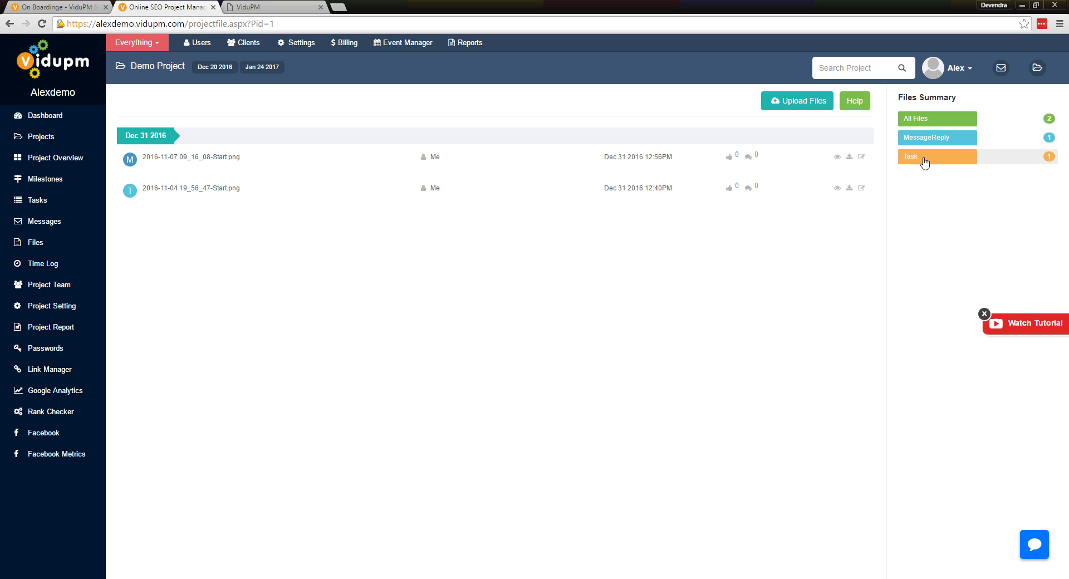
pyautogui.click(992, 144)
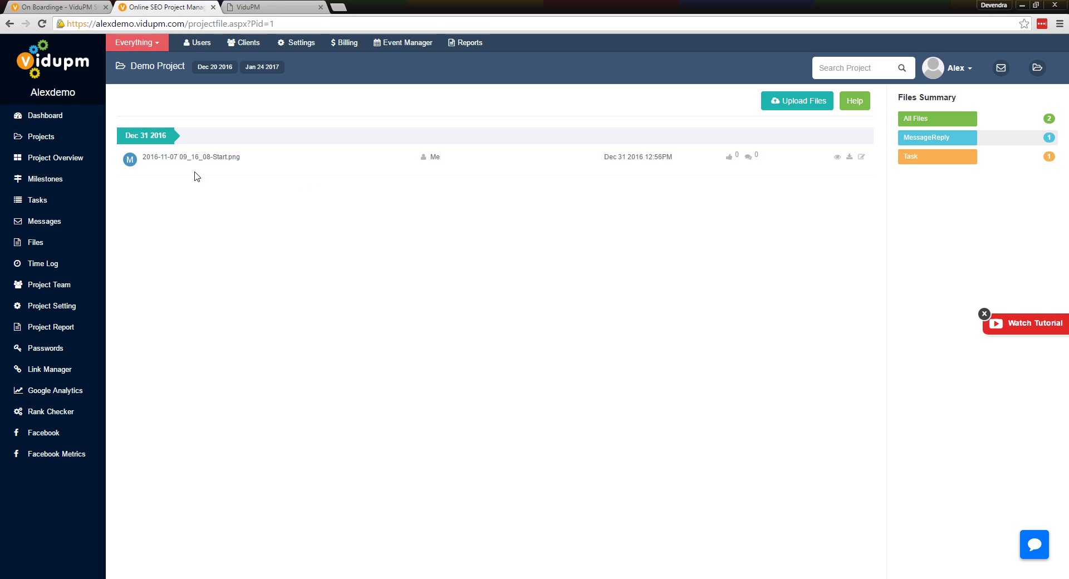
pyautogui.click(986, 162)
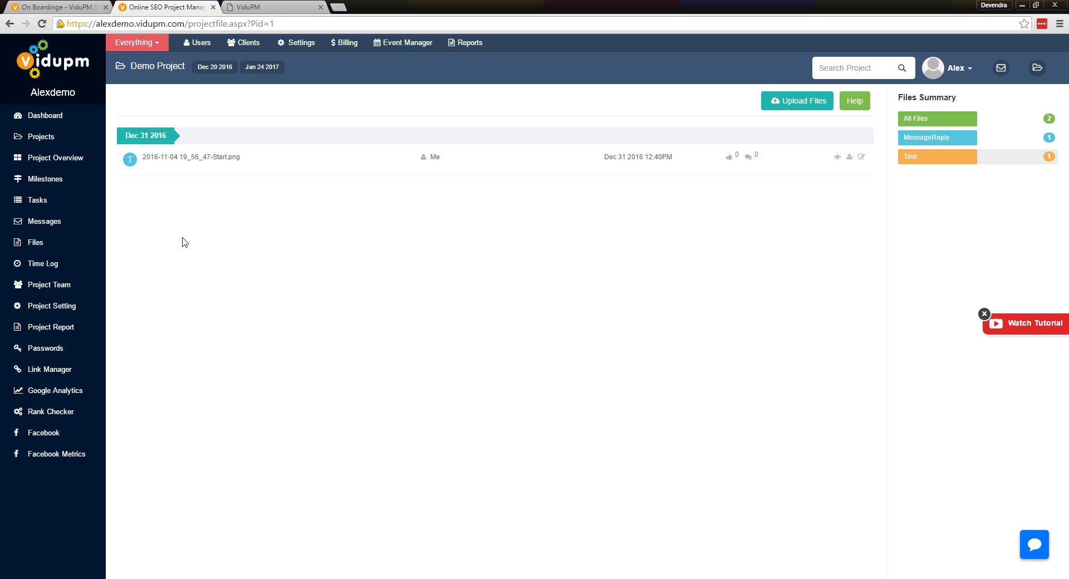
pyautogui.click(47, 243)
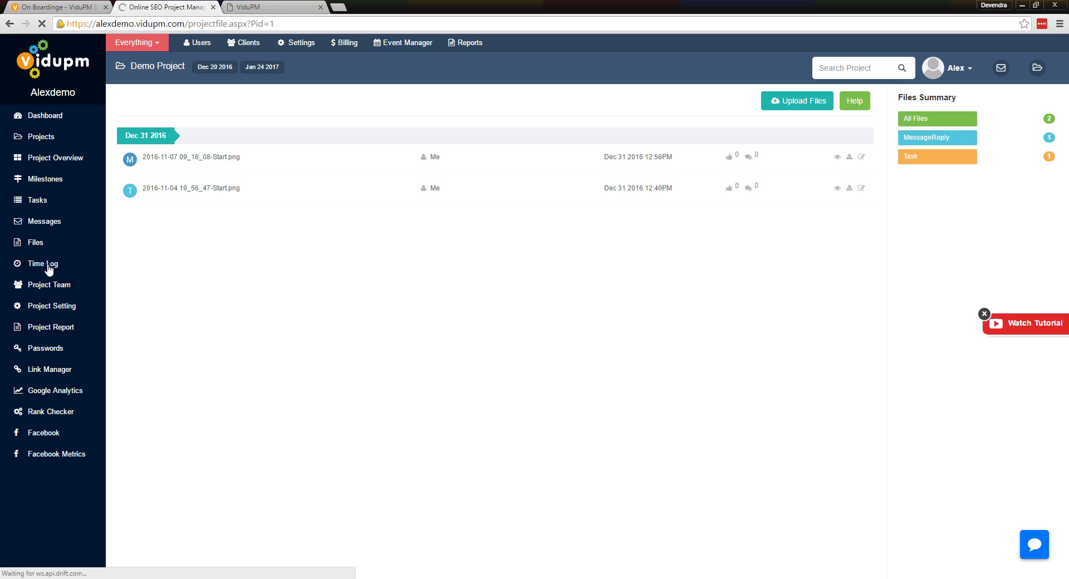
pyautogui.click(48, 265)
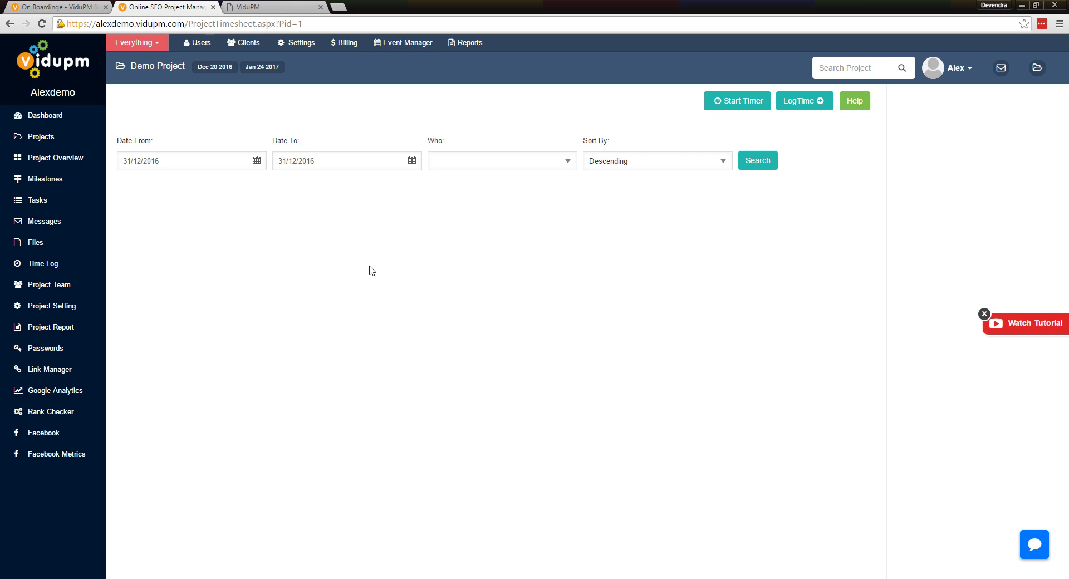
# Set the time log's Date From to 22/12/2016 using the calendar
pyautogui.click(258, 163)
pyautogui.click(257, 161)
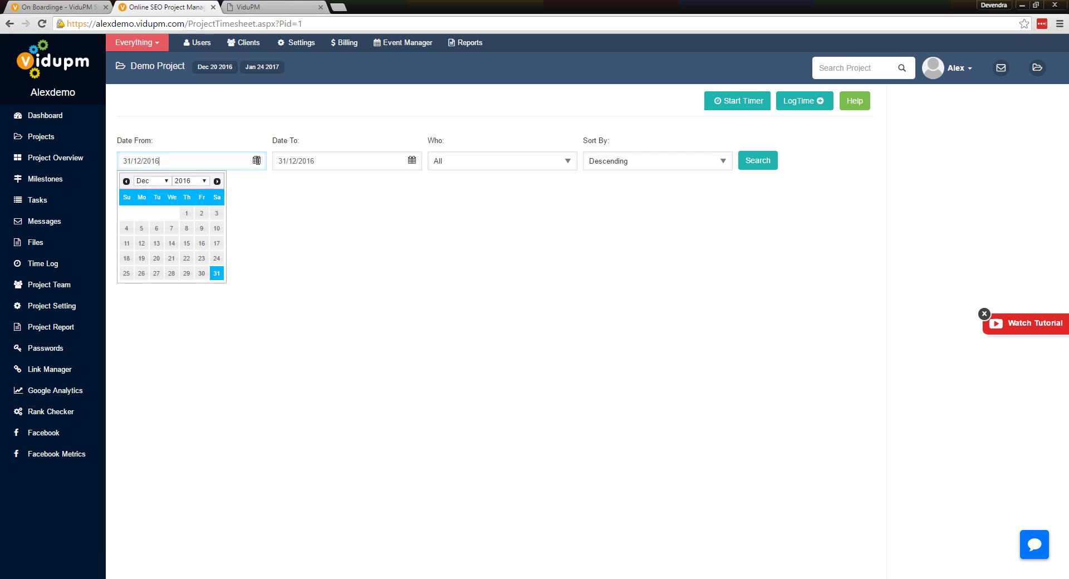
pyautogui.click(203, 260)
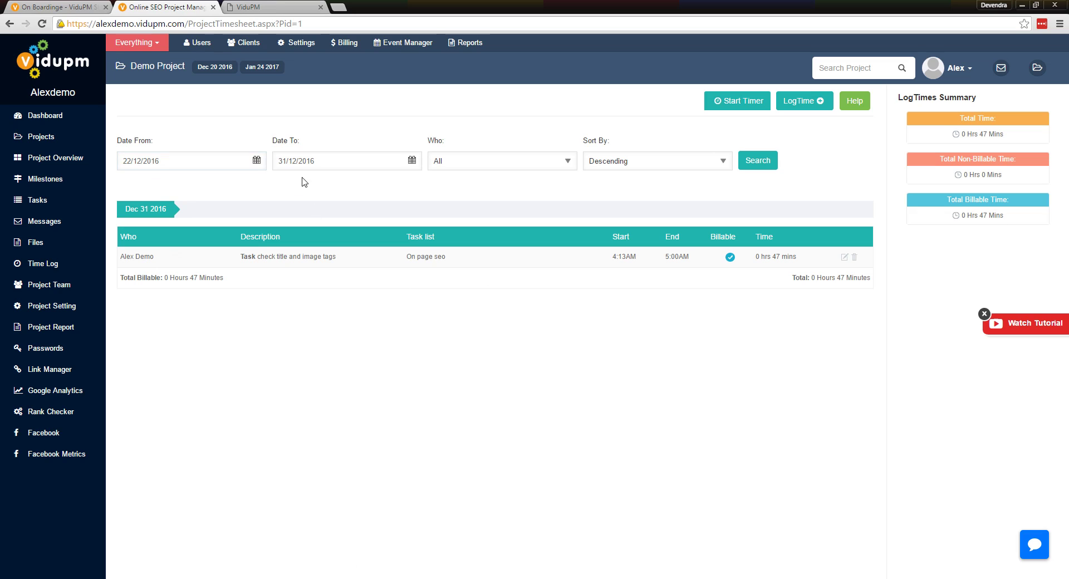
pyautogui.click(264, 156)
# Keep the log showing all team members in descending order, then go to Project Settings
pyautogui.click(531, 166)
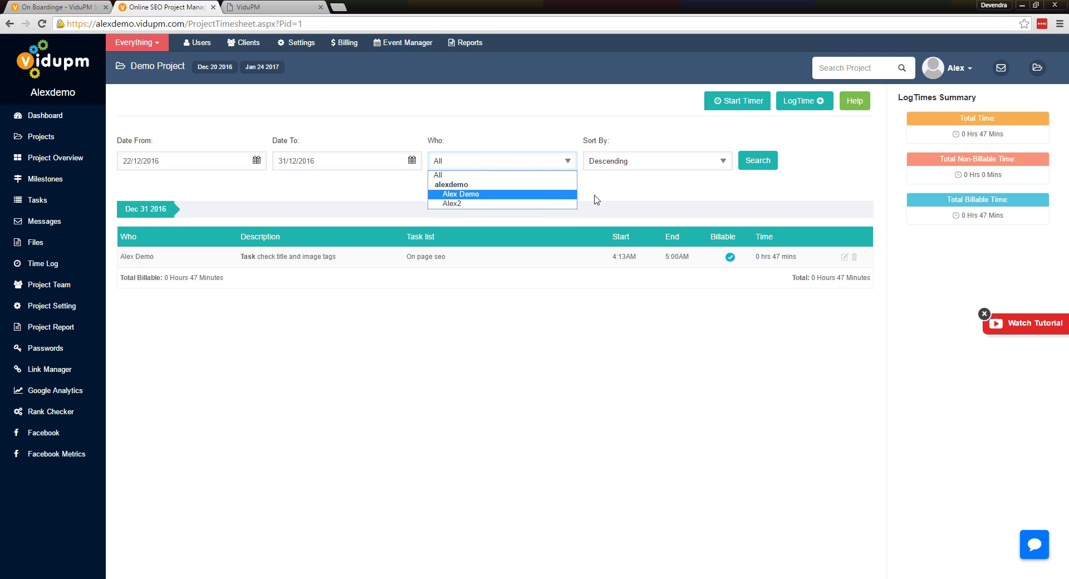
pyautogui.click(614, 192)
pyautogui.click(690, 164)
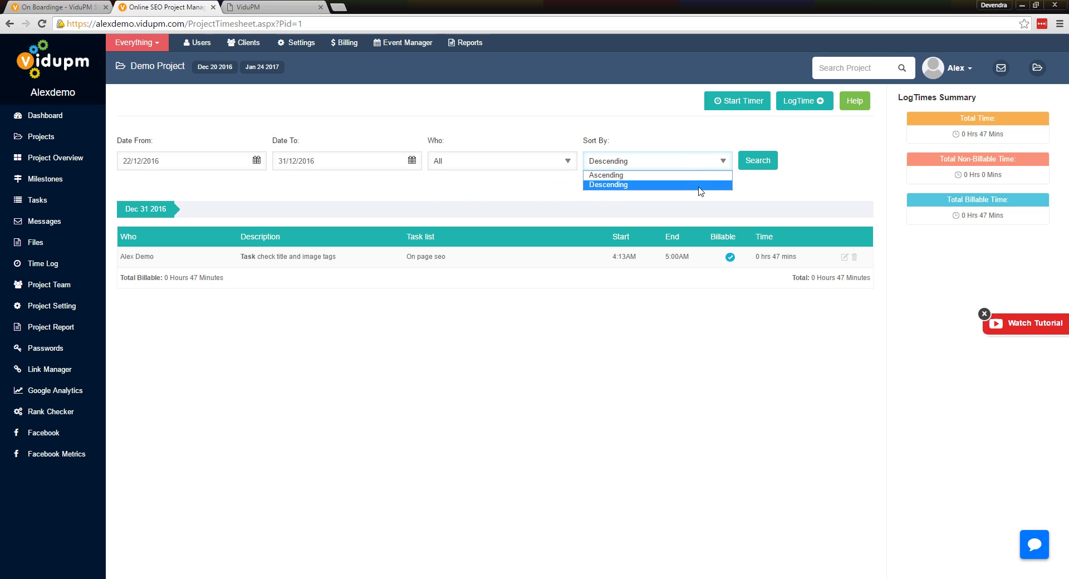
pyautogui.click(786, 193)
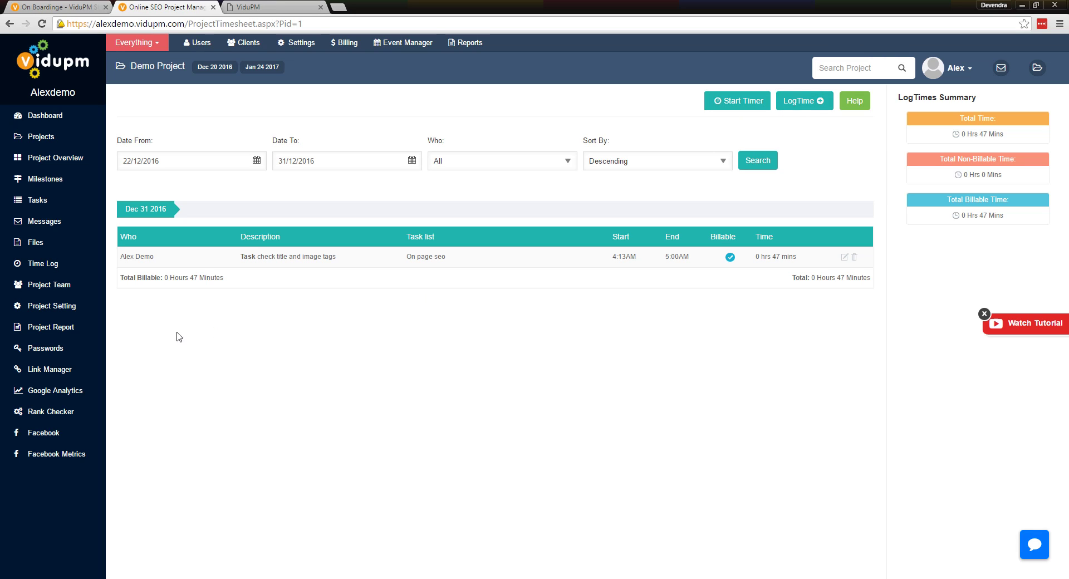
pyautogui.click(42, 308)
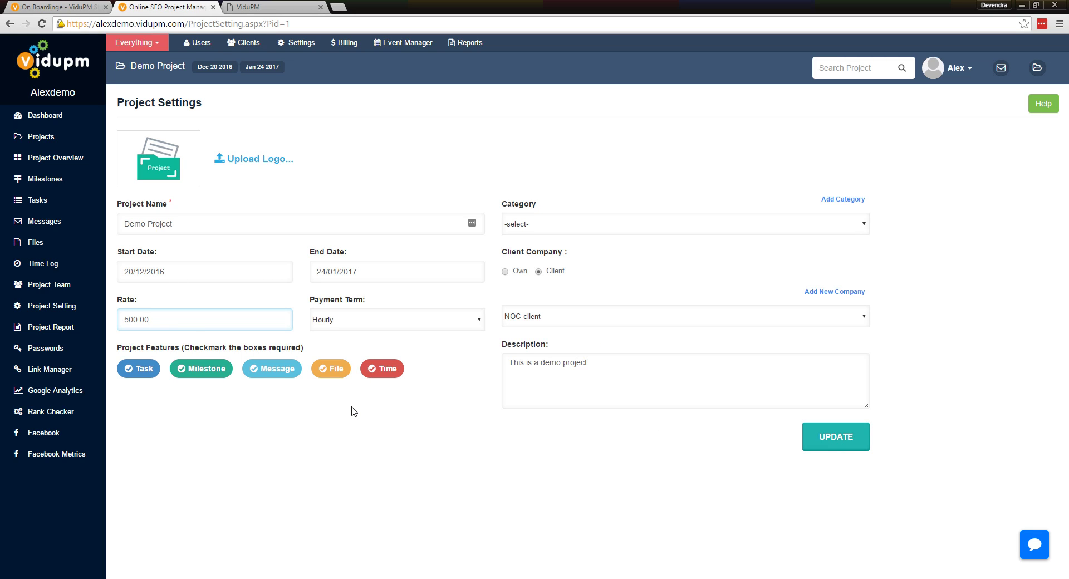
# Reload the settings page, review the Project Report, then go to the empty Passwords page
pyautogui.press('F5')
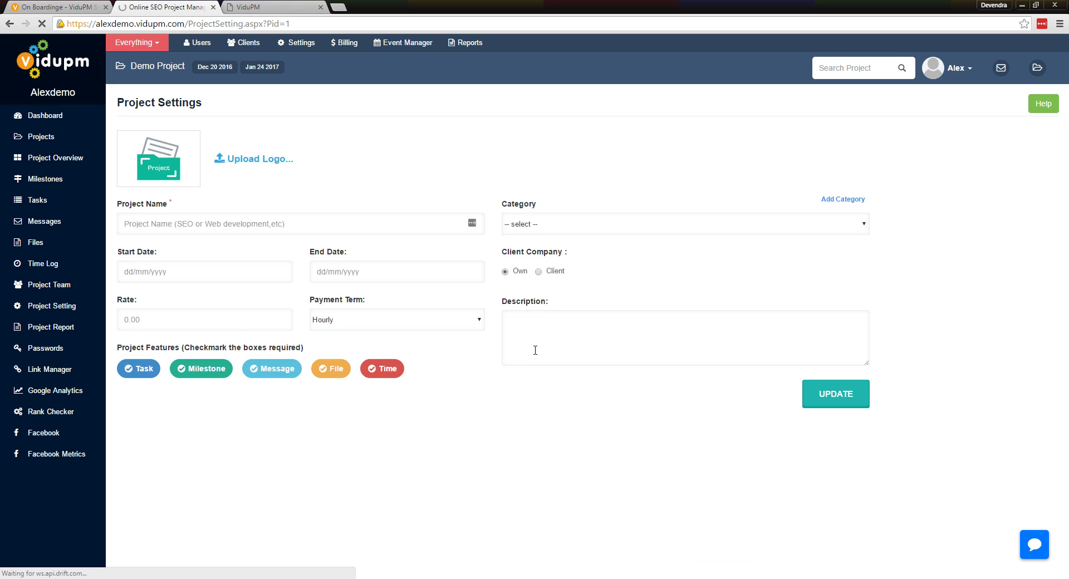
pyautogui.click(52, 327)
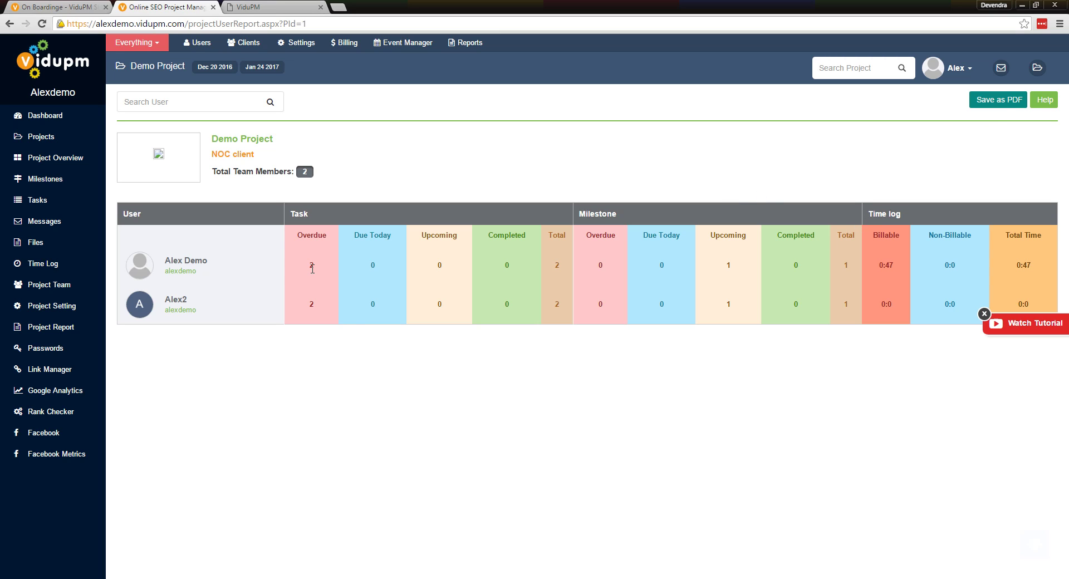
pyautogui.click(49, 348)
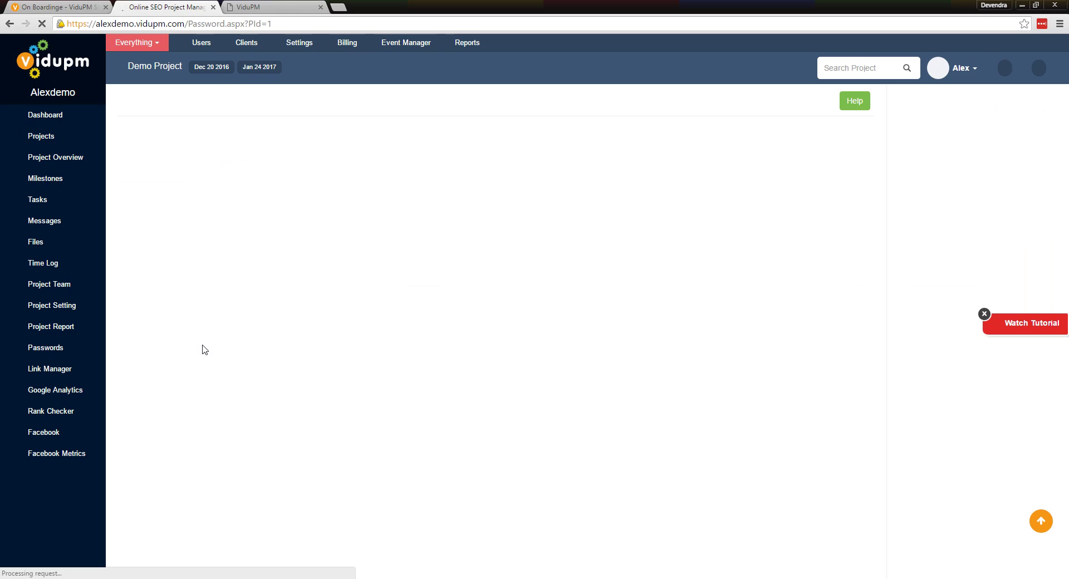
pyautogui.click(54, 350)
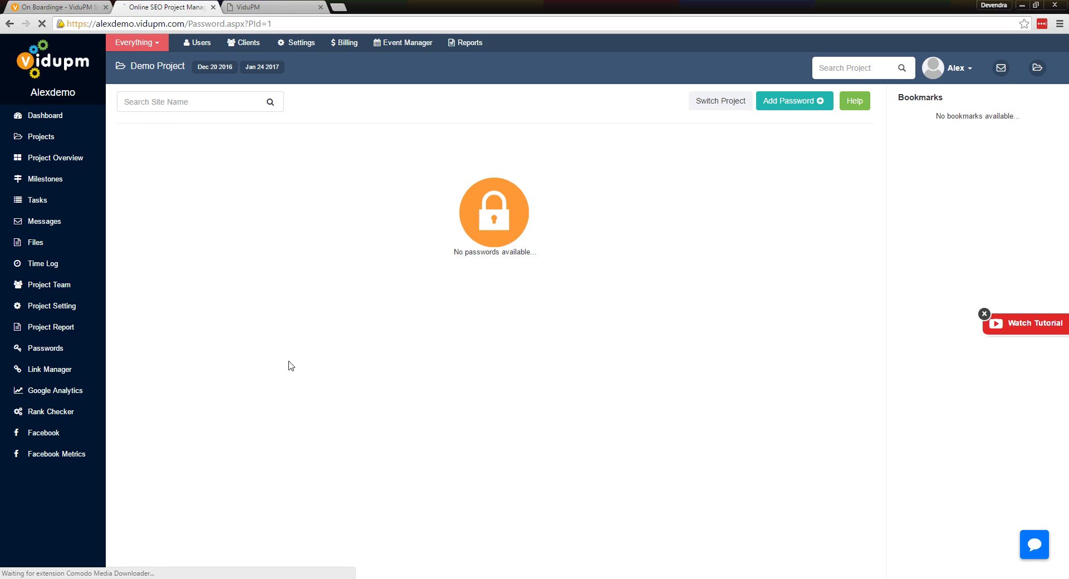
pyautogui.click(794, 101)
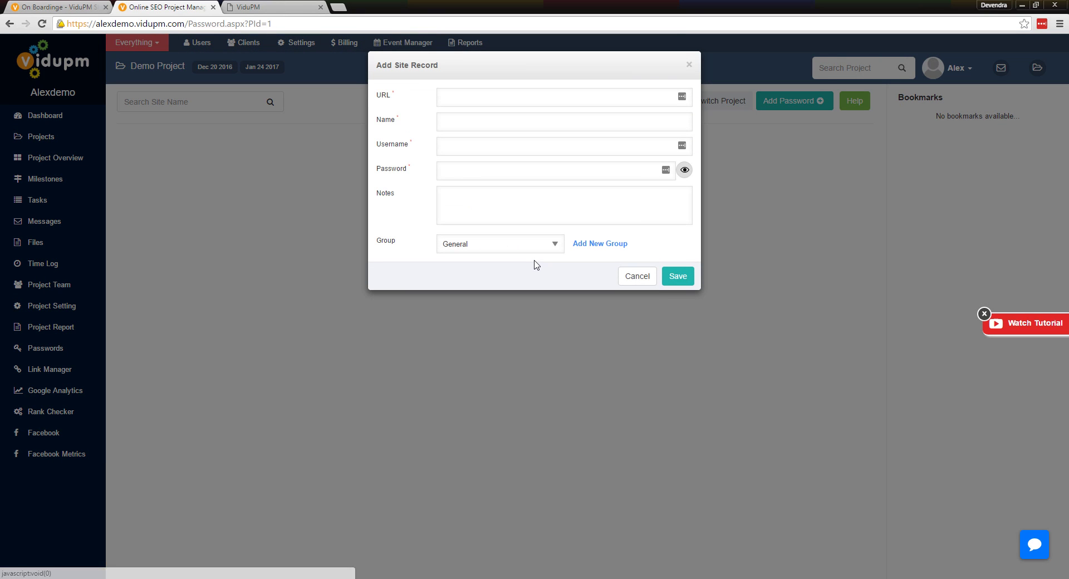
pyautogui.click(486, 101)
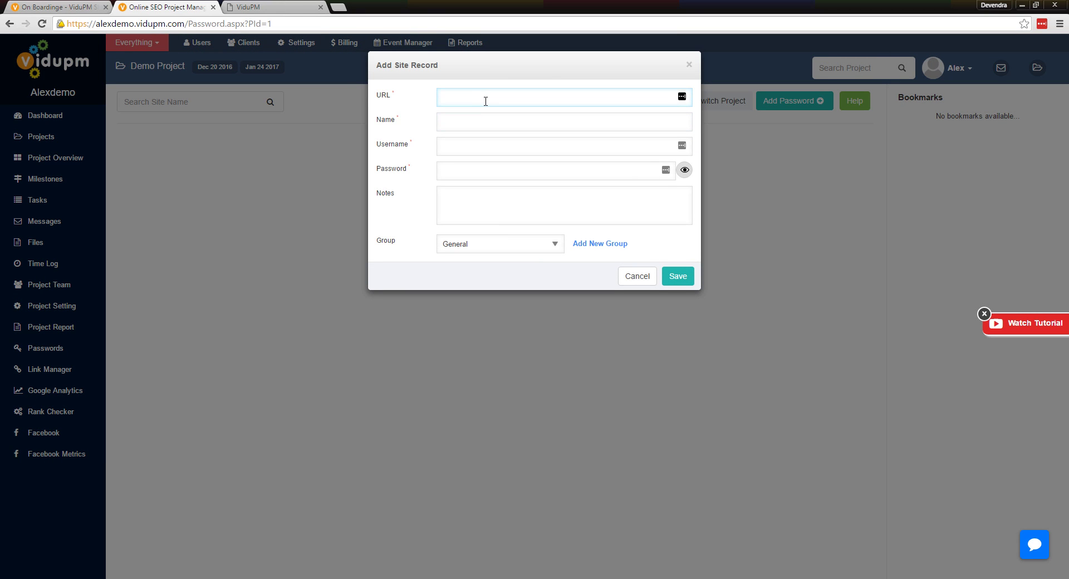
pyautogui.write('http://www.gmail.com')
pyautogui.press('Tab')
pyautogui.write('gmail password')
pyautogui.press('Tab')
pyautogui.press('Tab')
pyautogui.write('abc')
pyautogui.click(685, 172)
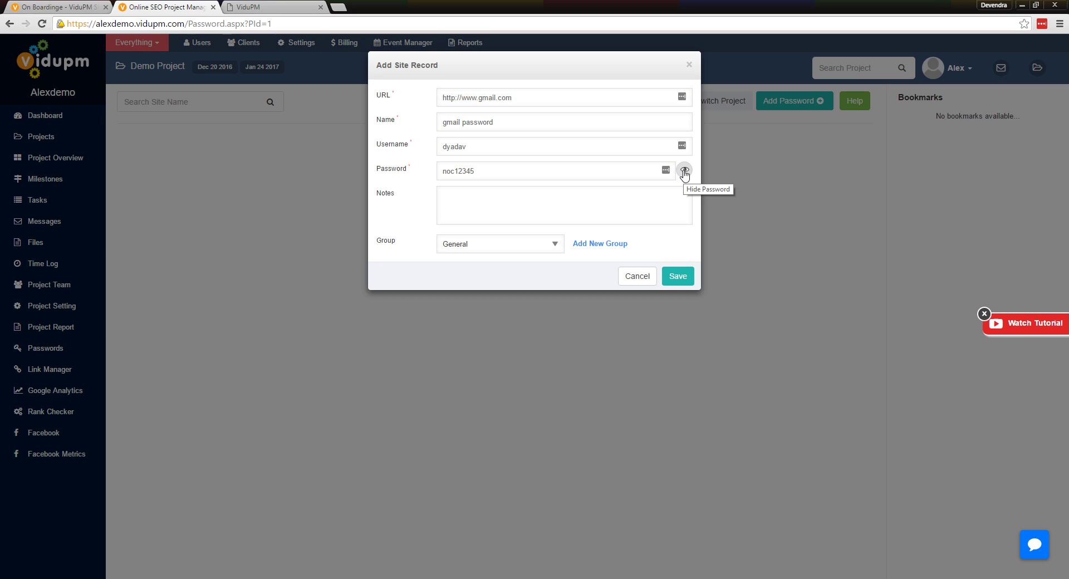
pyautogui.click(684, 173)
# Note 'clinet gmail account to manage analyt', keep the General group, and save the record
pyautogui.write('clinet gmail account to manage analyticw')
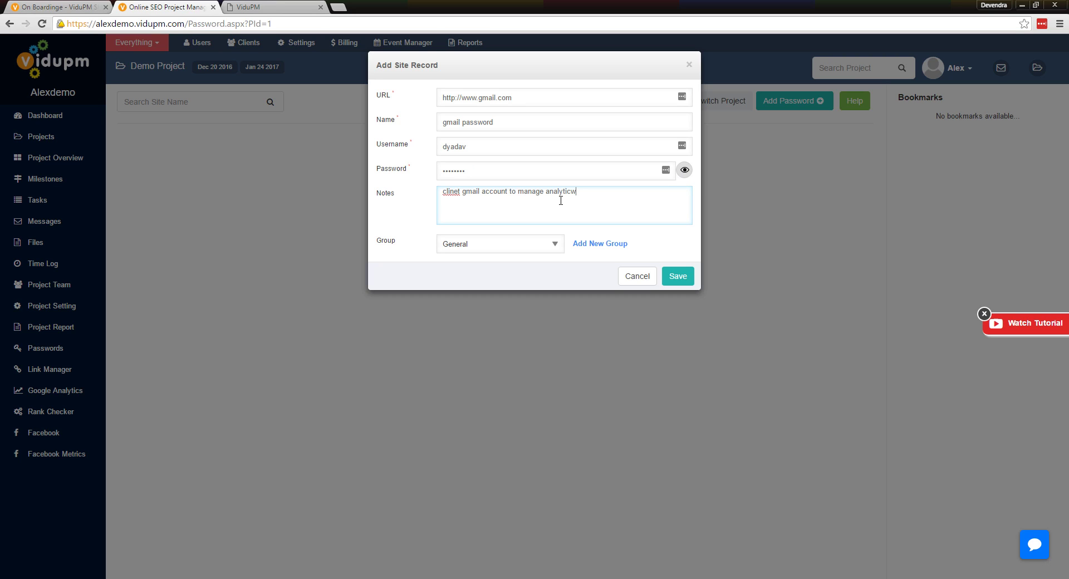
pyautogui.click(508, 245)
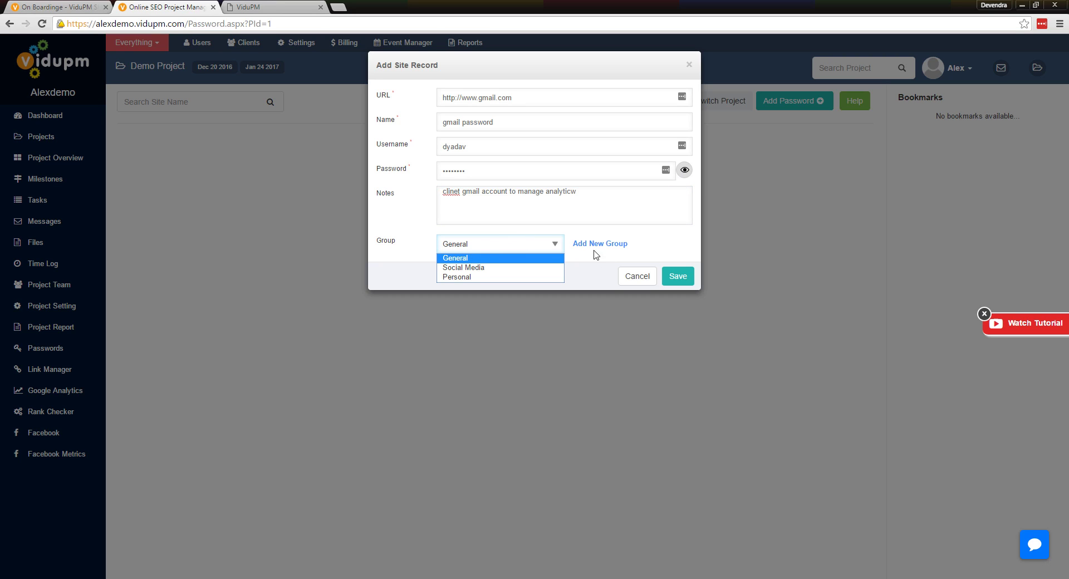
pyautogui.click(405, 245)
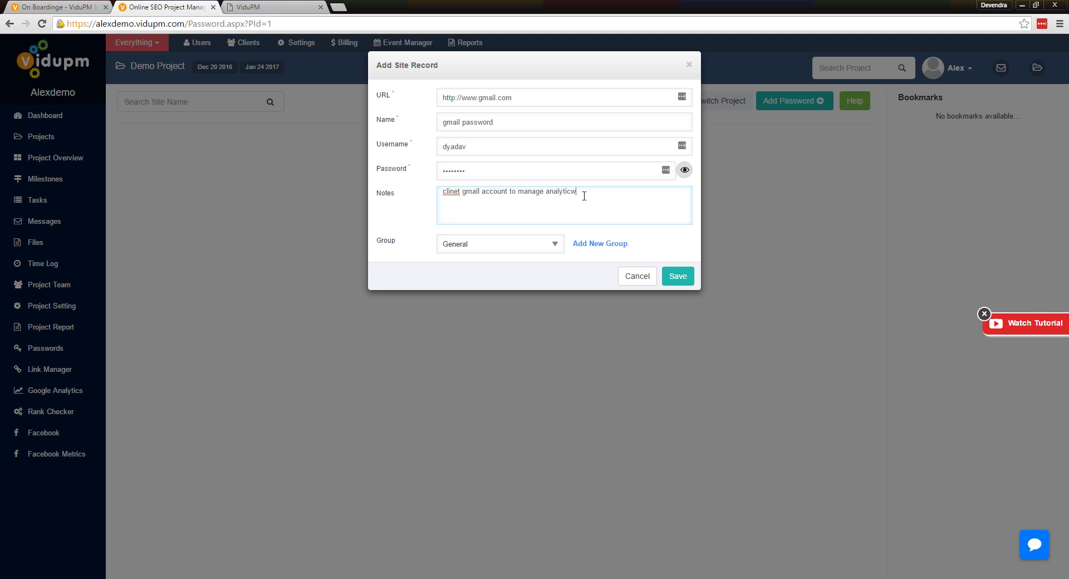
pyautogui.click(678, 276)
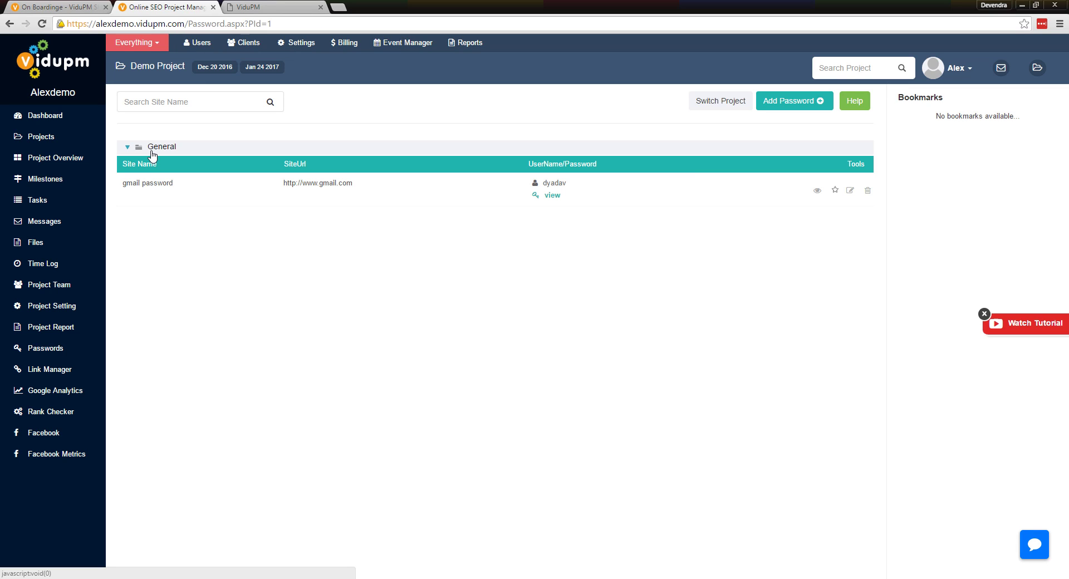
# Expand the General group, reveal and bookmark the gmail password record, then go to Link Manager
pyautogui.click(127, 148)
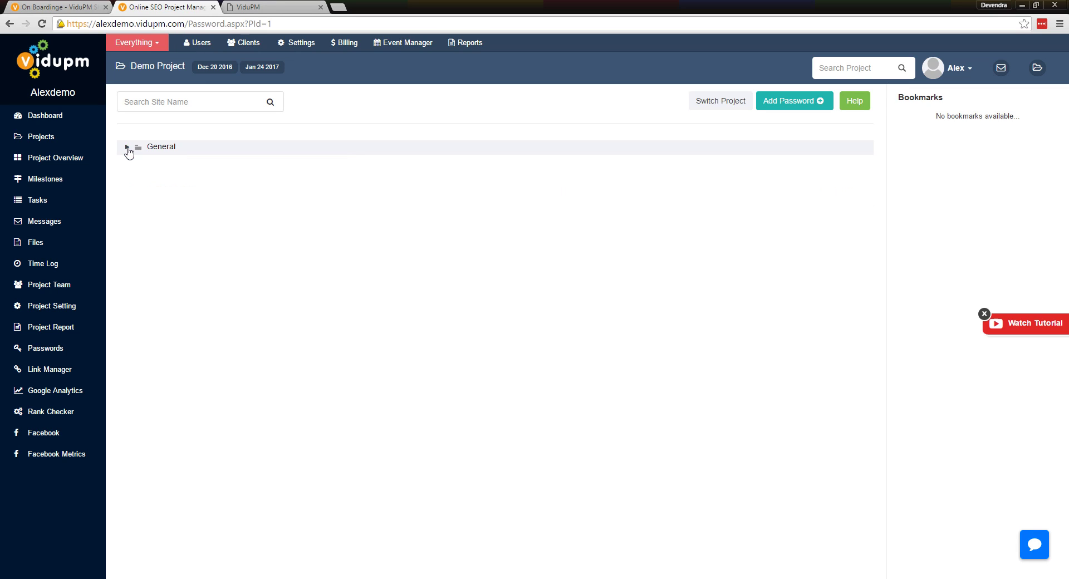
pyautogui.click(127, 148)
pyautogui.click(127, 148)
pyautogui.click(161, 146)
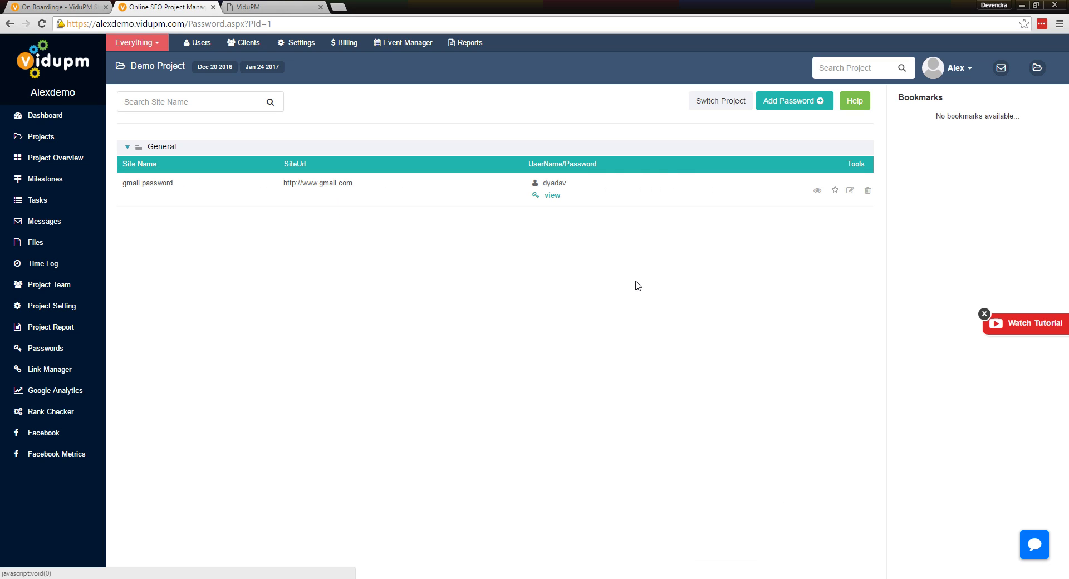
pyautogui.click(549, 195)
pyautogui.click(835, 190)
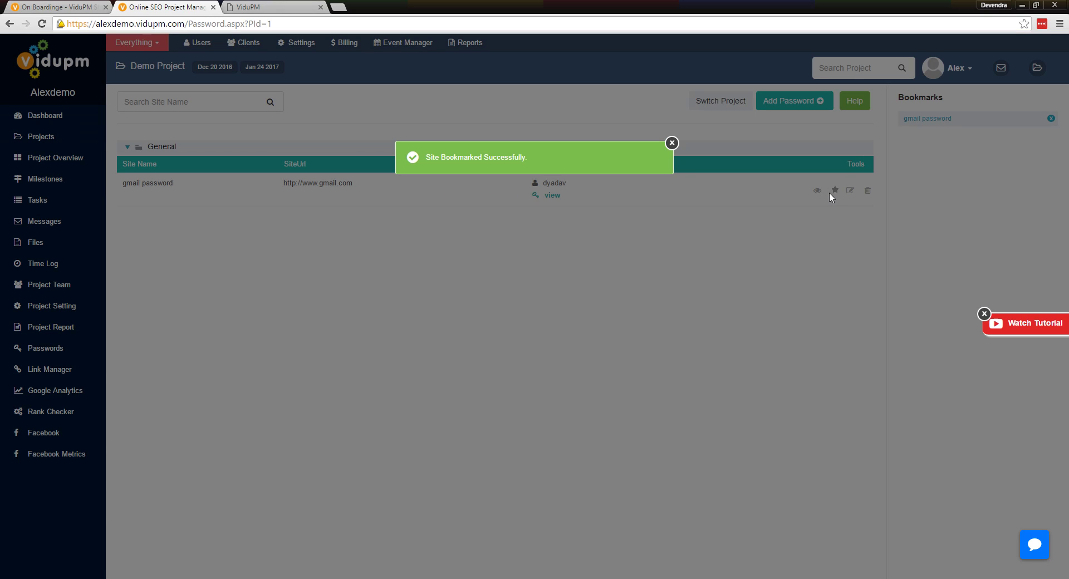
pyautogui.click(673, 143)
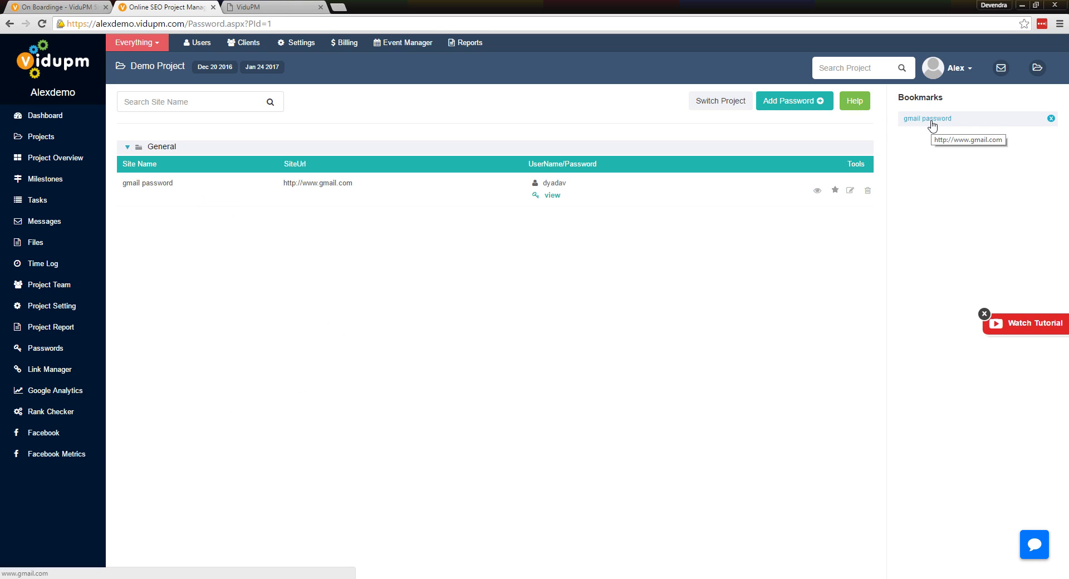
pyautogui.click(98, 370)
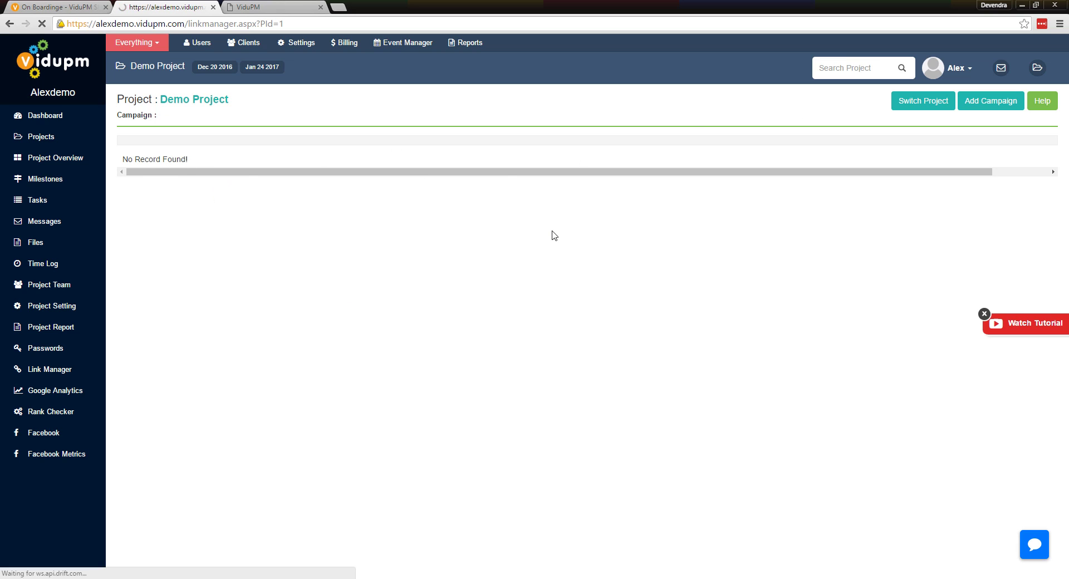
pyautogui.write('www.demosite.com')
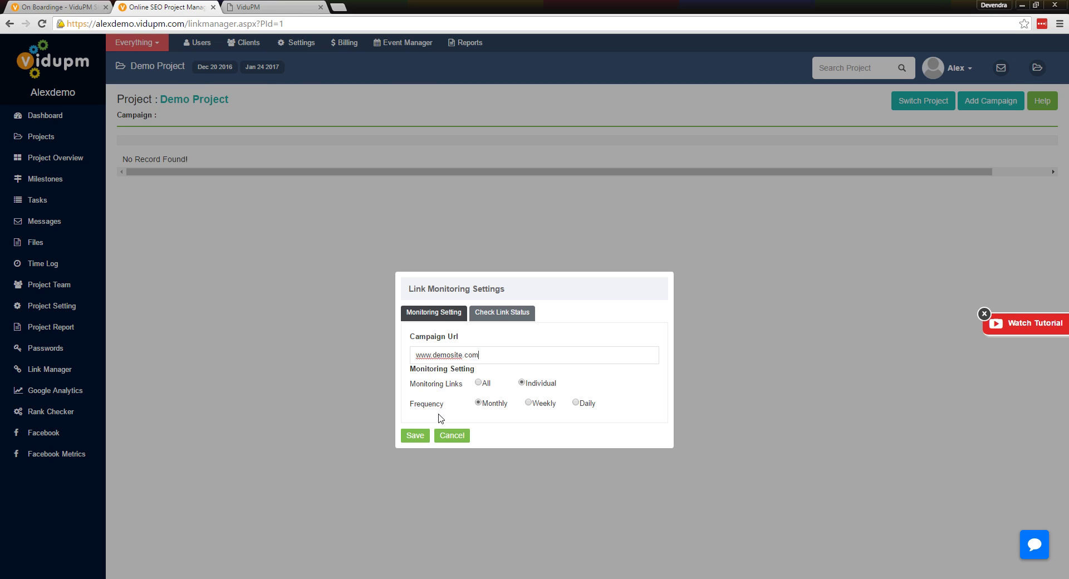
pyautogui.click(478, 383)
pyautogui.press('Return')
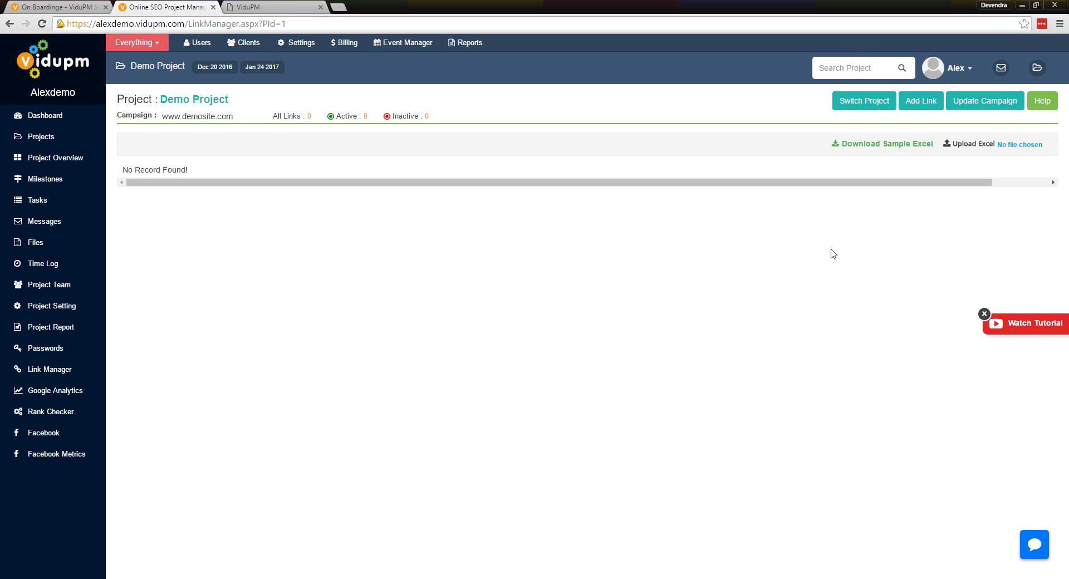
pyautogui.click(920, 105)
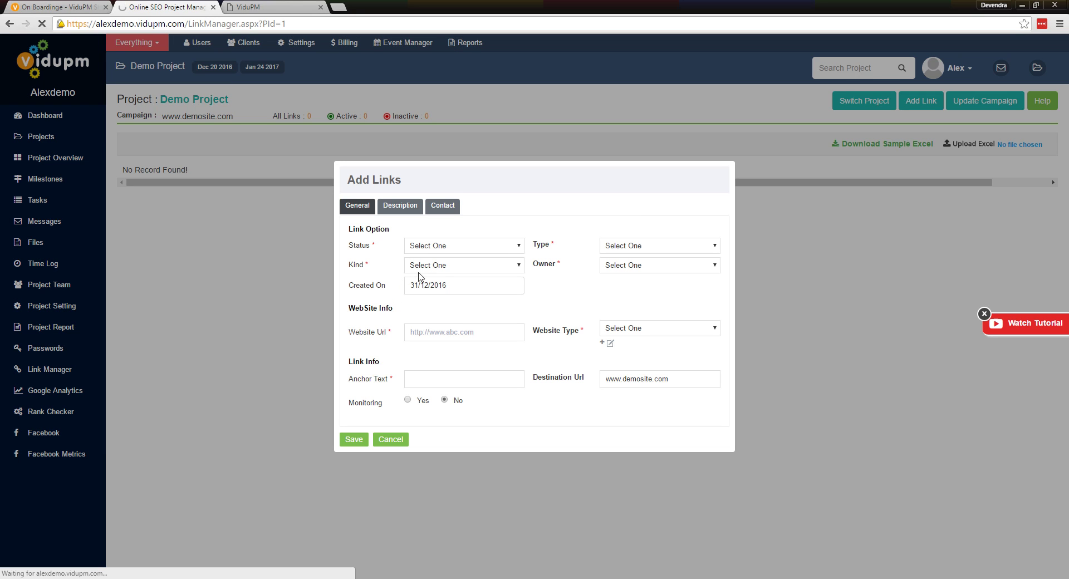
pyautogui.click(469, 252)
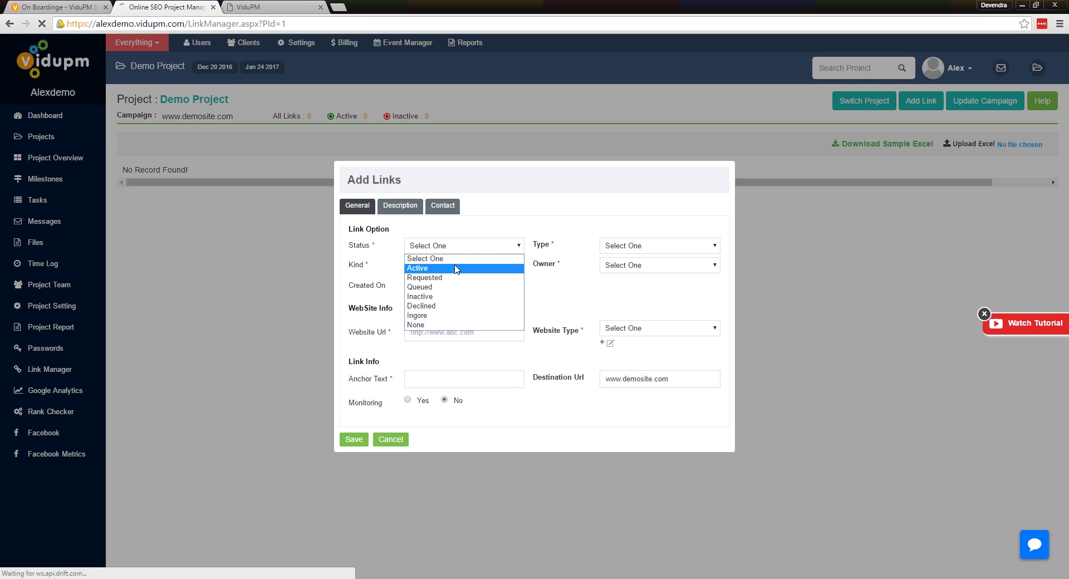
pyautogui.click(378, 246)
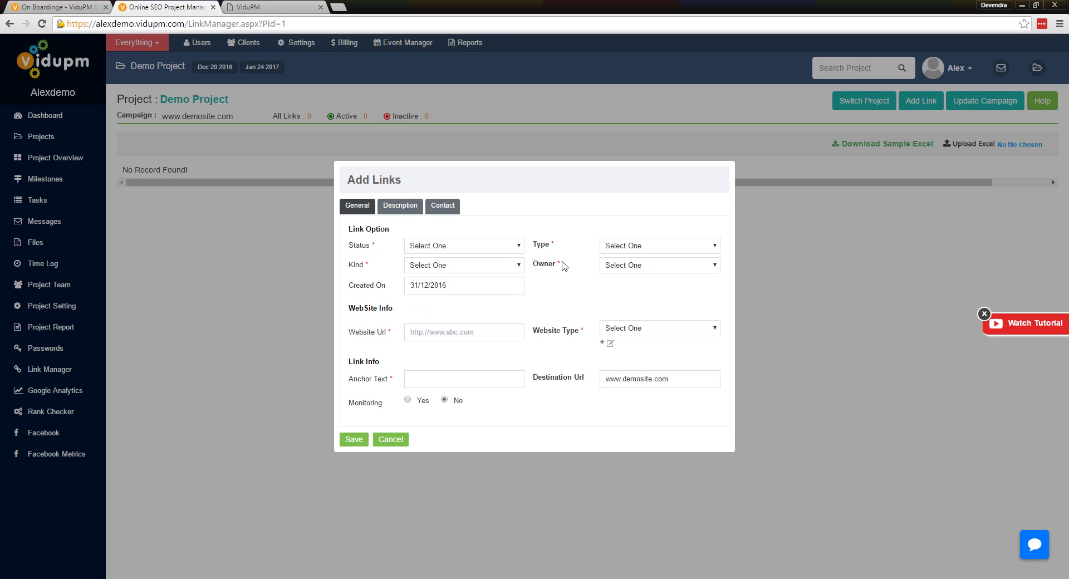
pyautogui.click(640, 248)
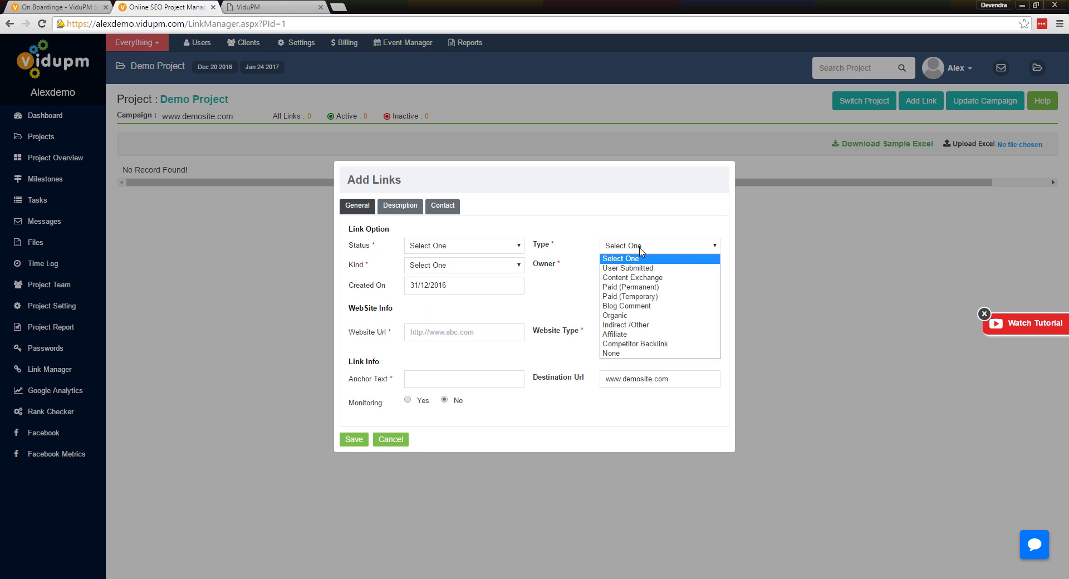
pyautogui.click(461, 270)
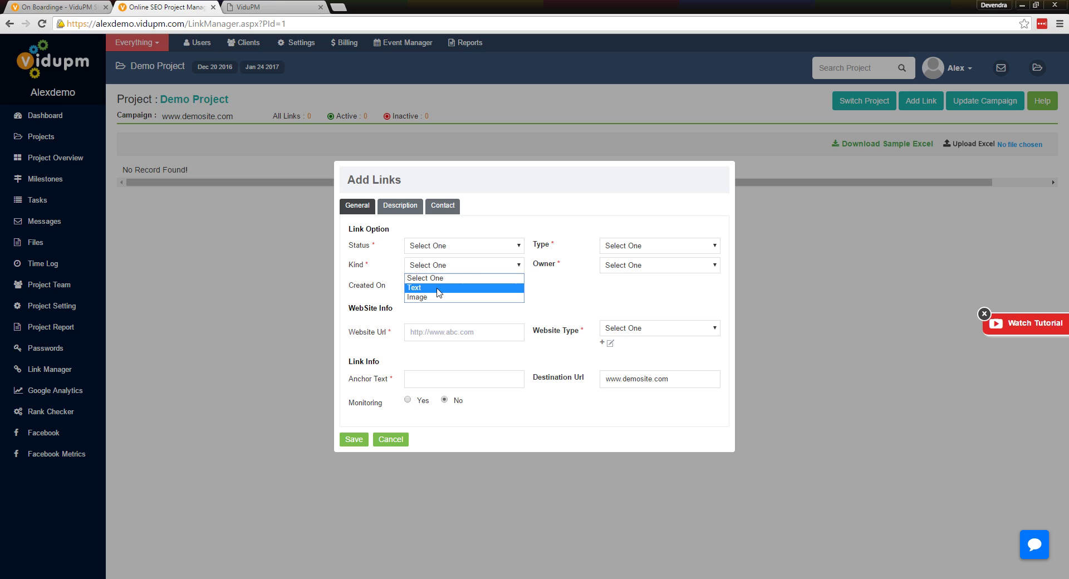
pyautogui.click(588, 292)
pyautogui.click(658, 270)
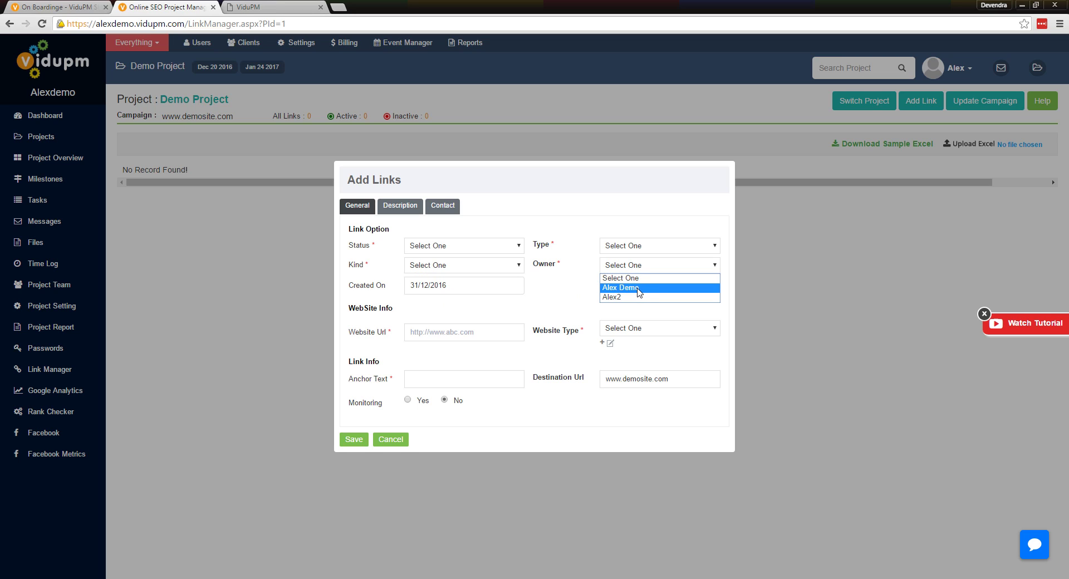
pyautogui.click(503, 290)
pyautogui.click(460, 281)
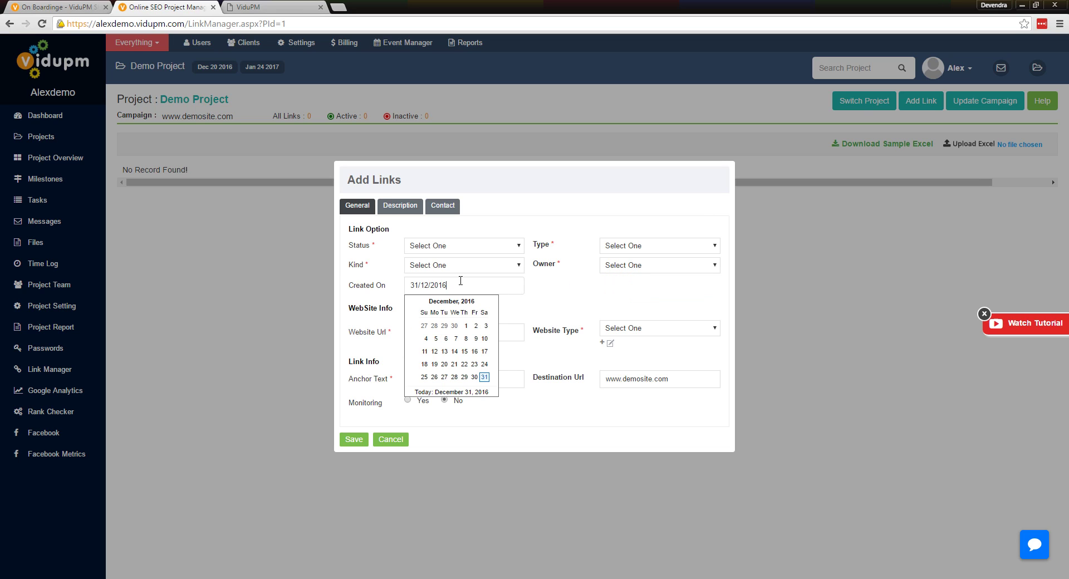
pyautogui.click(556, 298)
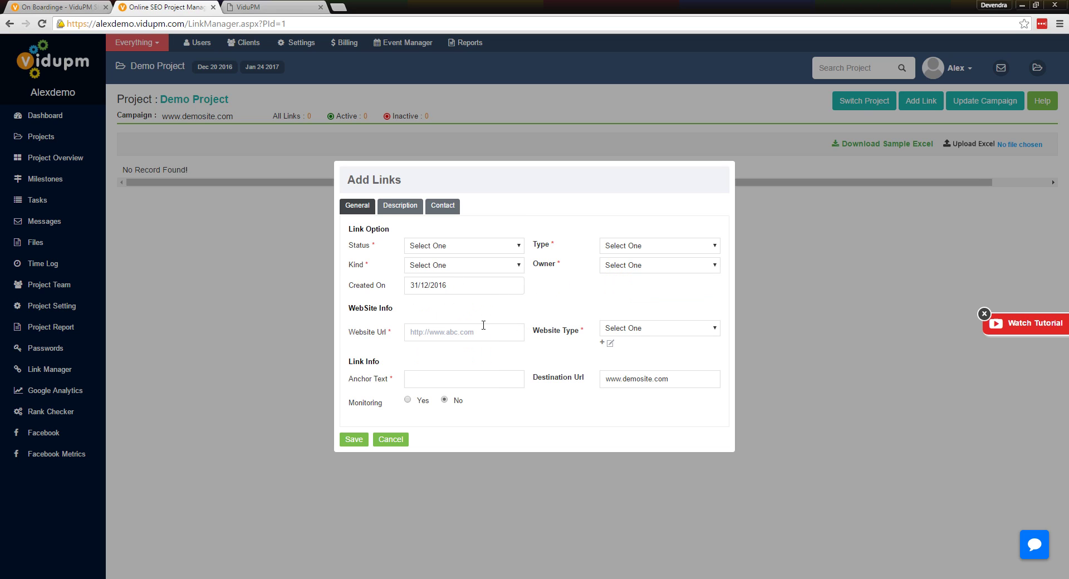
pyautogui.click(663, 332)
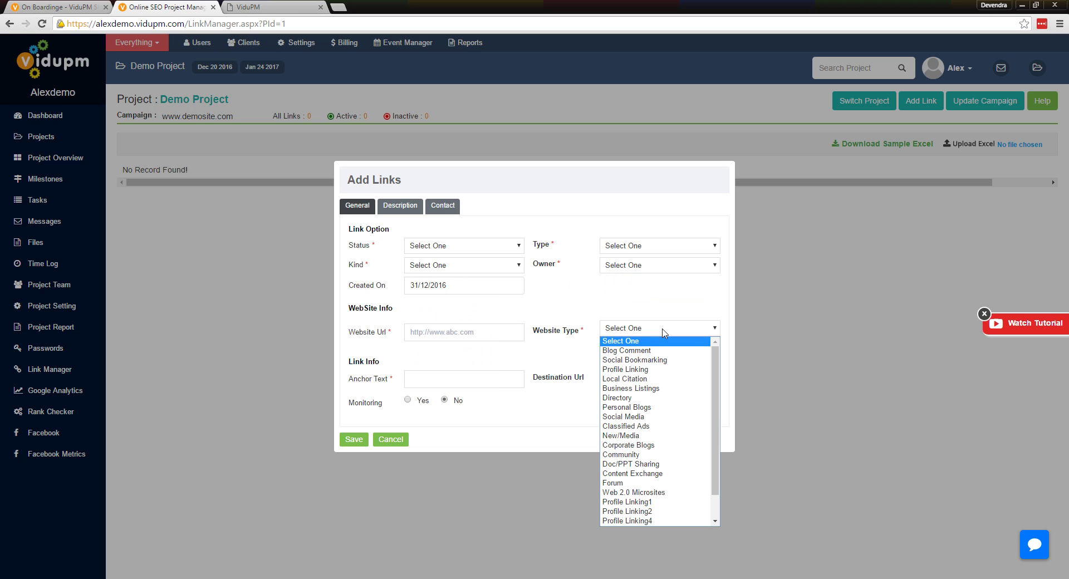
pyautogui.click(549, 336)
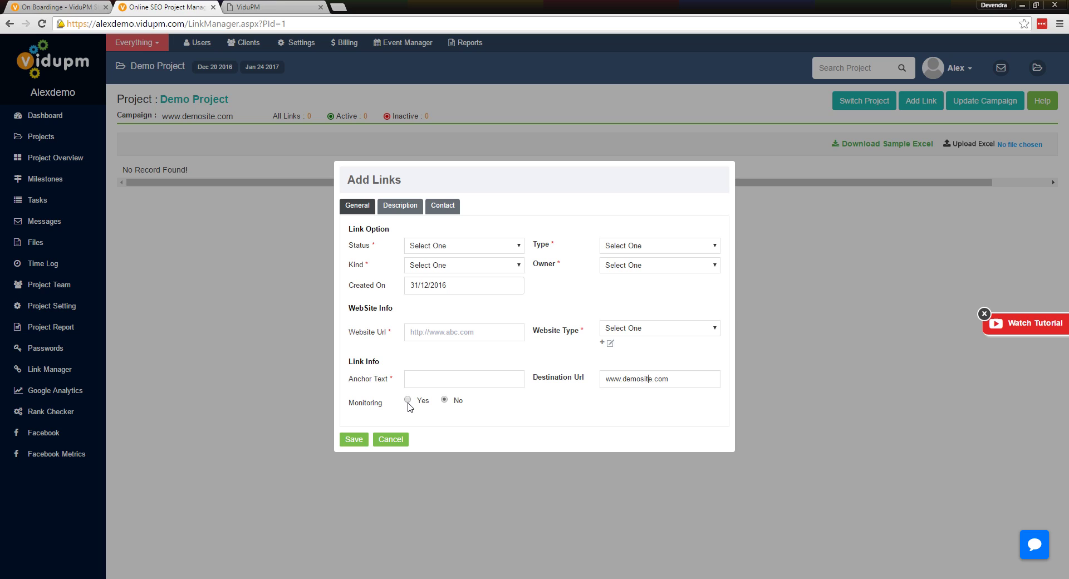
pyautogui.click(443, 206)
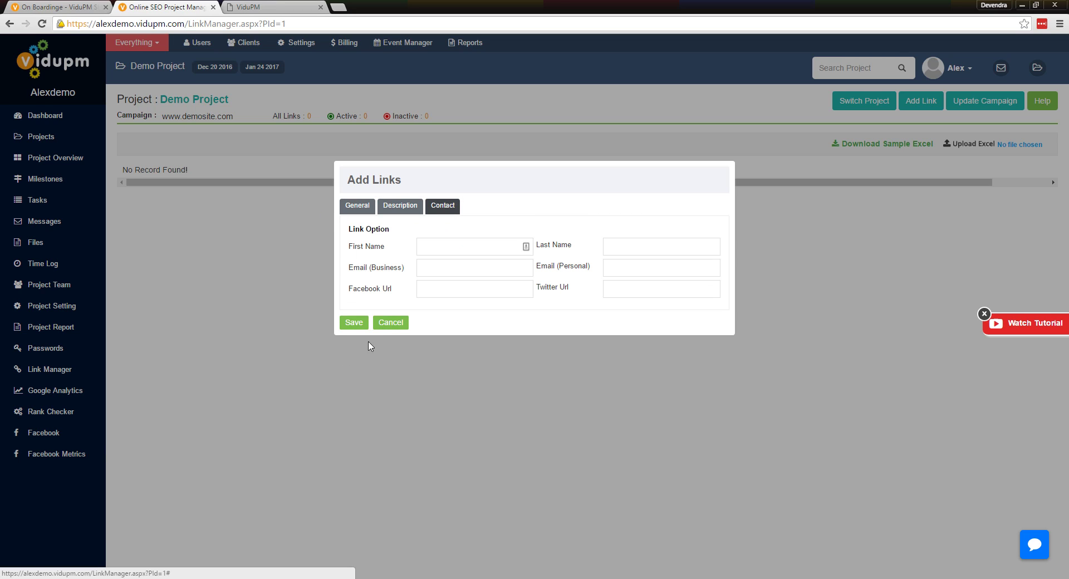
pyautogui.click(392, 326)
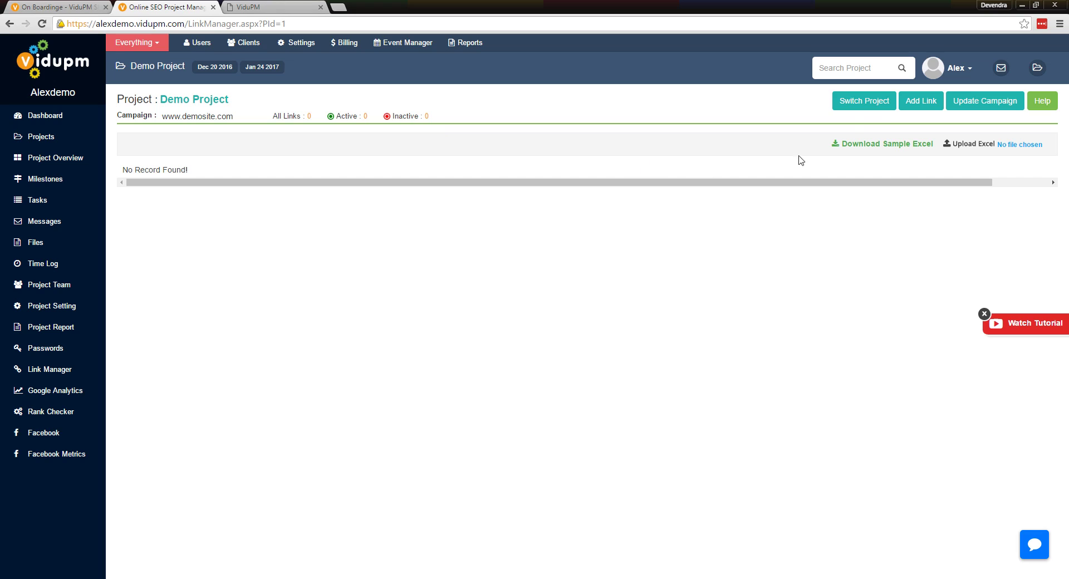
# Cancel the project picker, then check which emails are connected on the Google Analytics page
pyautogui.click(862, 101)
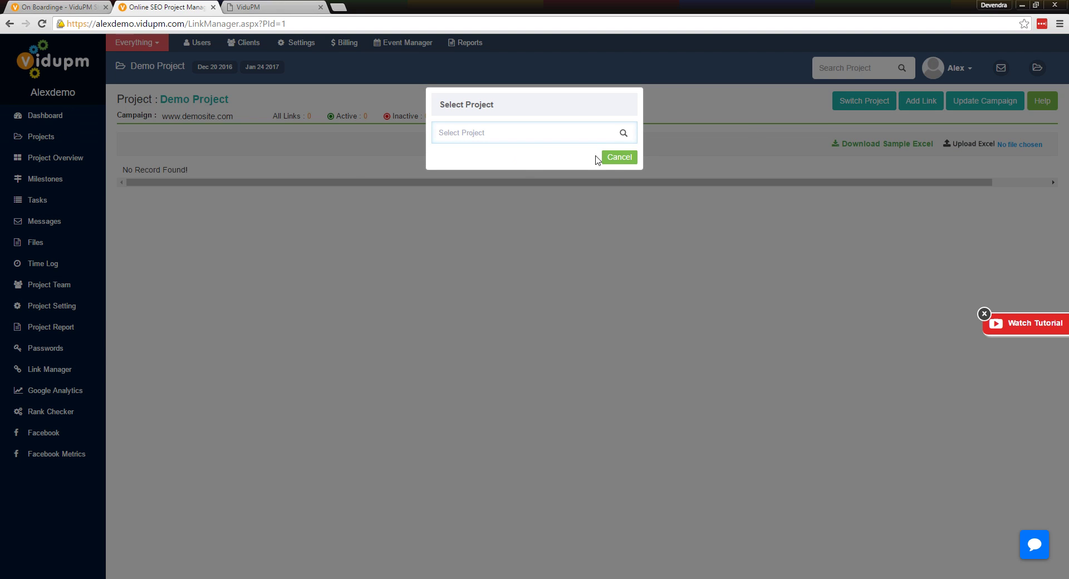
pyautogui.click(621, 161)
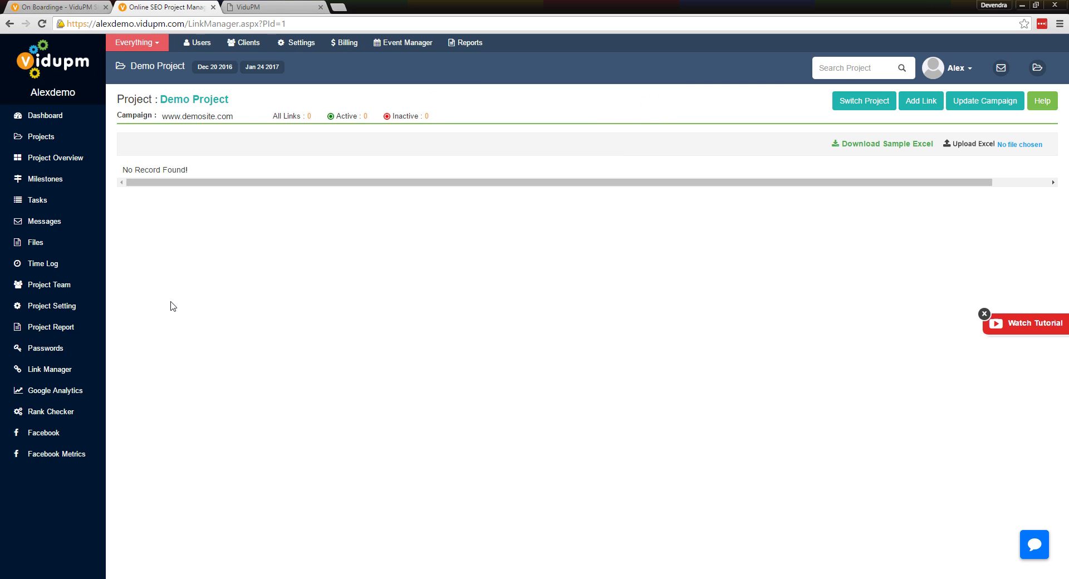
pyautogui.click(49, 389)
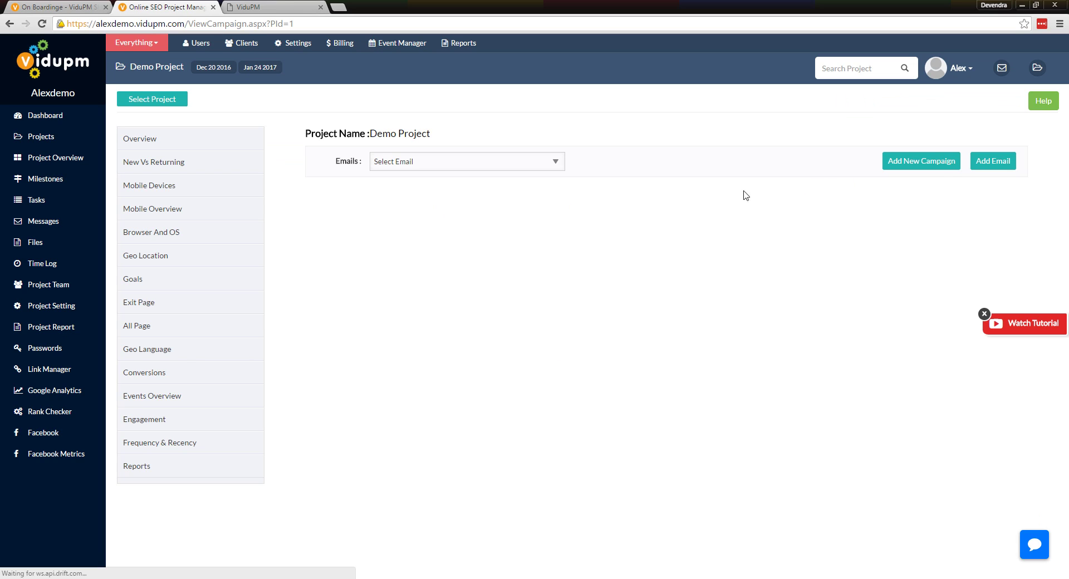
pyautogui.click(532, 165)
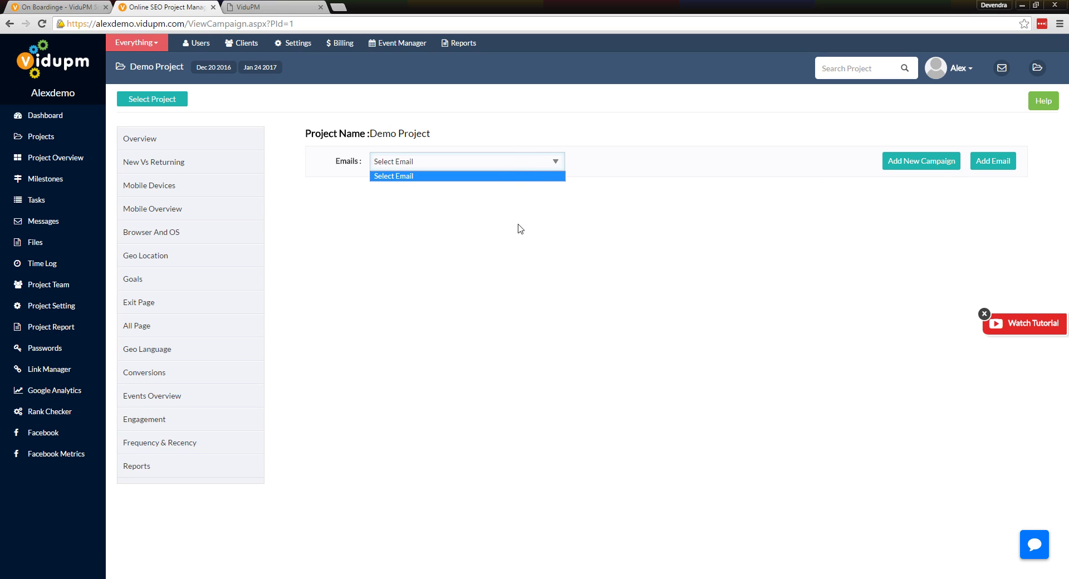
pyautogui.click(507, 237)
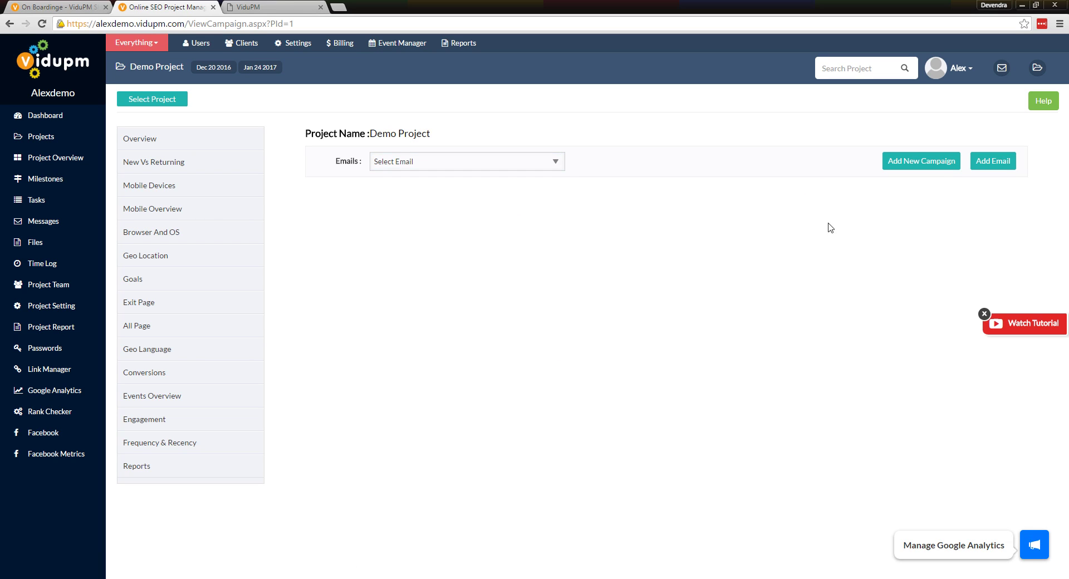
pyautogui.click(996, 168)
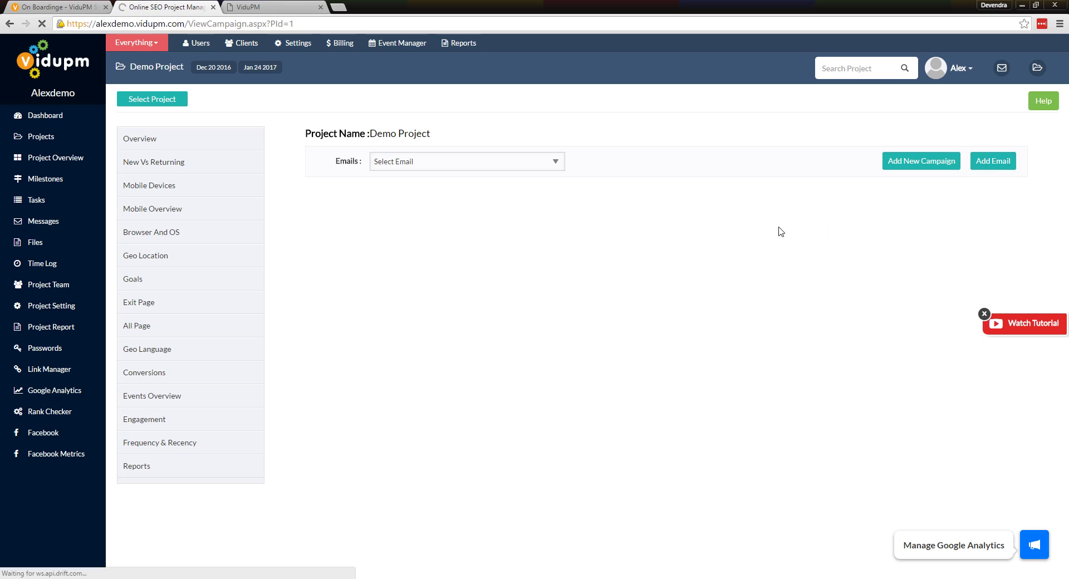
pyautogui.click(435, 165)
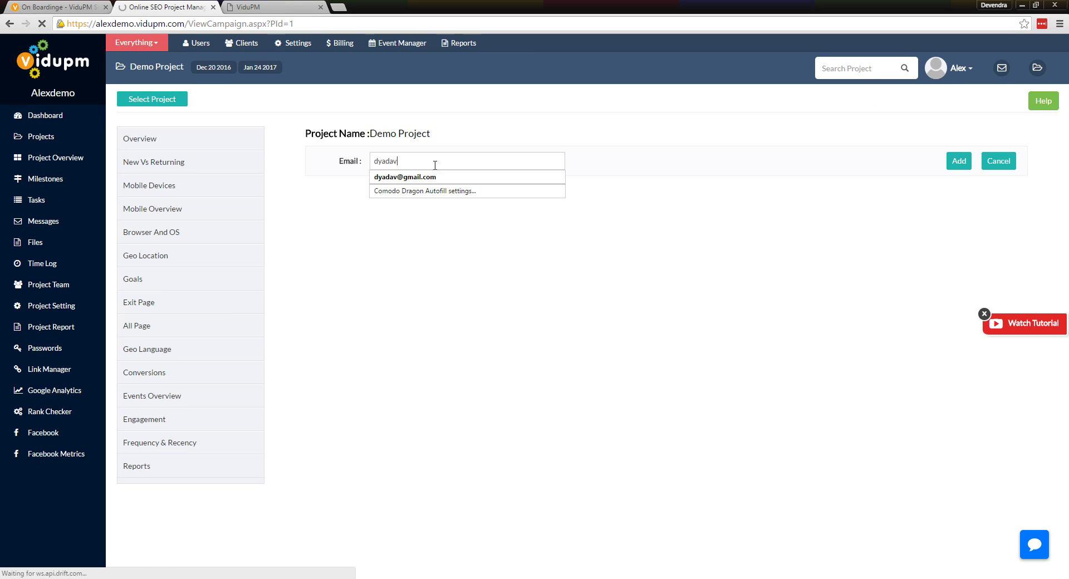
pyautogui.click(959, 161)
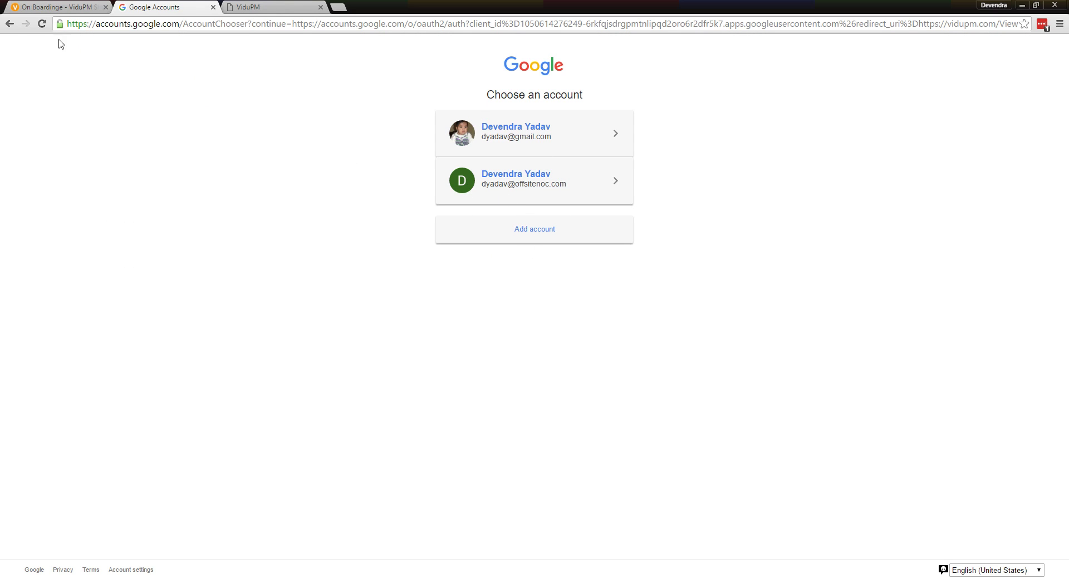
pyautogui.click(9, 23)
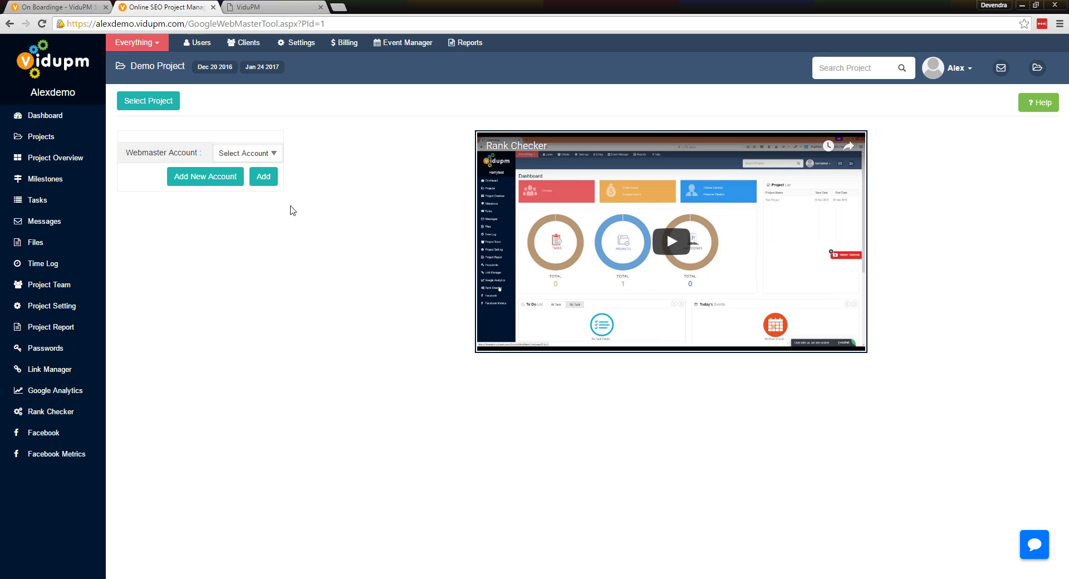
# Submit the Gmail address as a webmaster account, back out of Google's chooser, and go to Facebook
pyautogui.click(223, 184)
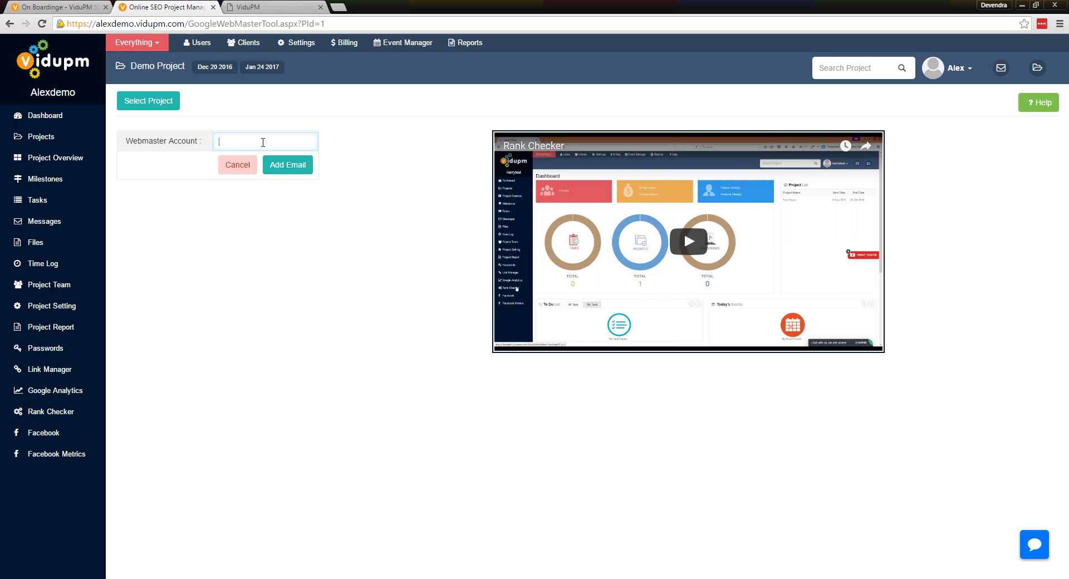
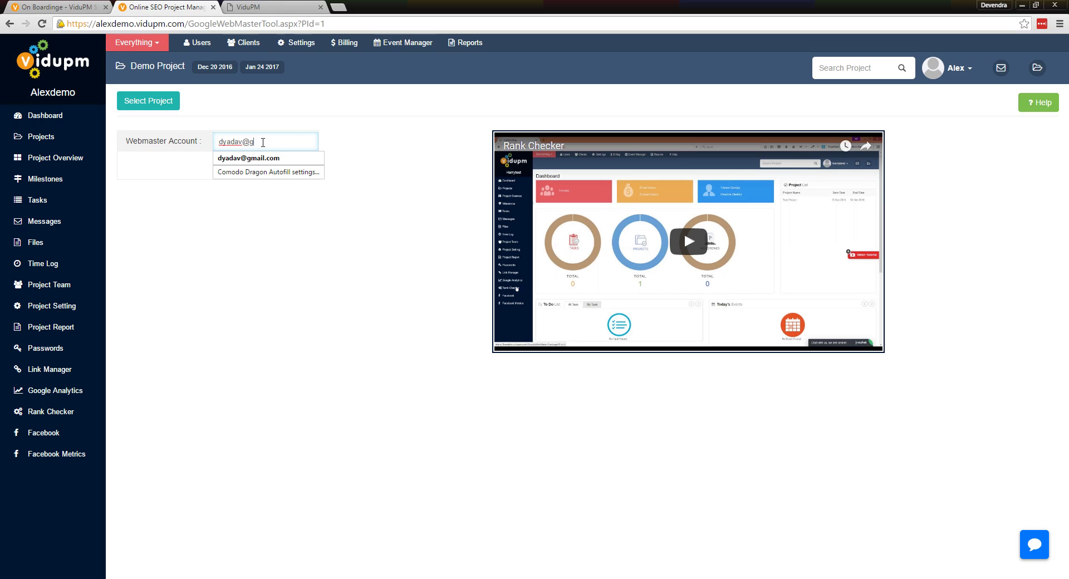
pyautogui.press('Return')
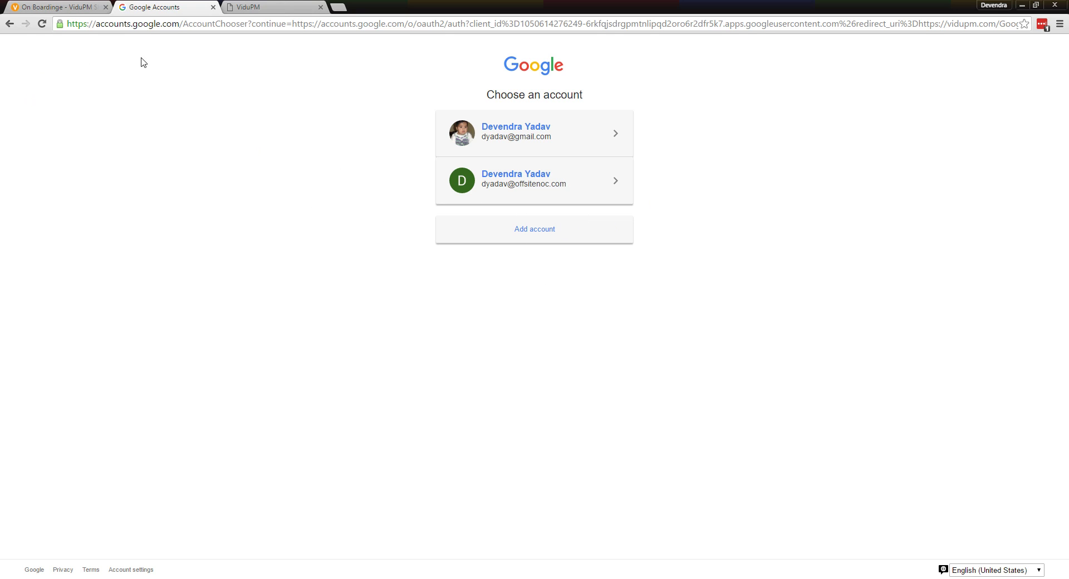
pyautogui.click(9, 23)
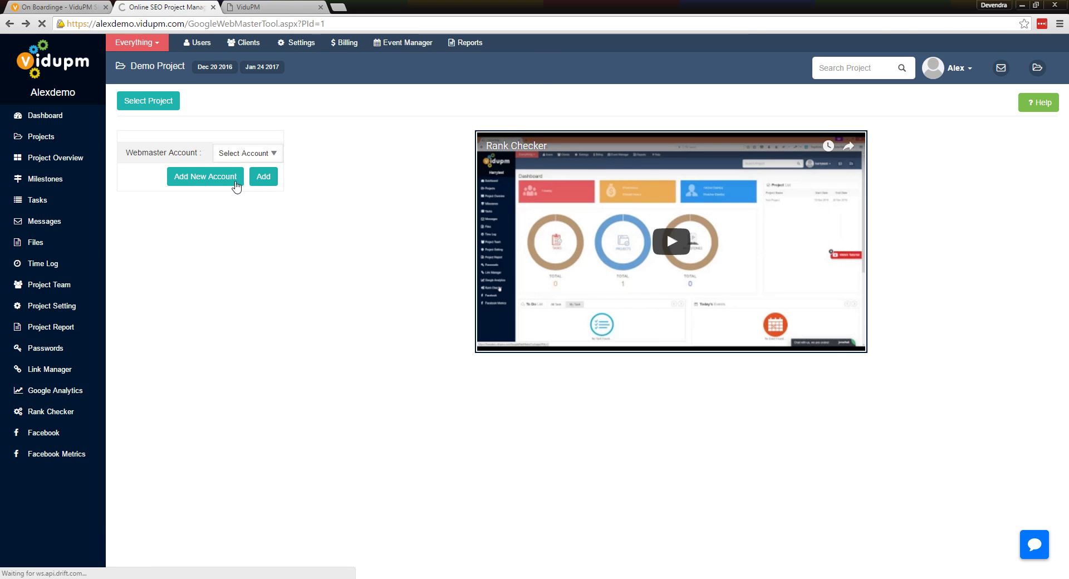
pyautogui.click(98, 432)
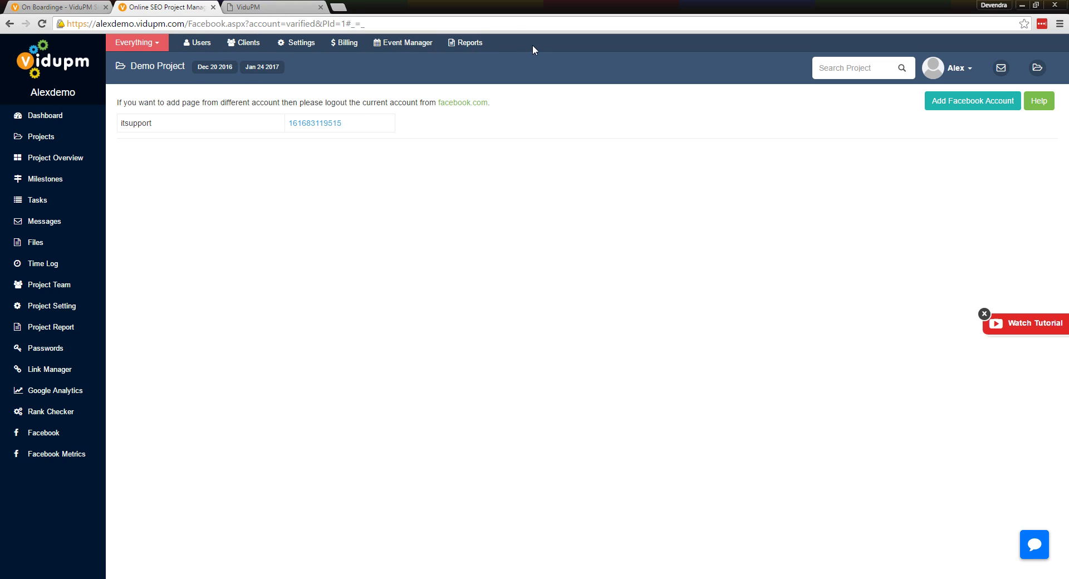
# Go to Billing to reach the Invoice Dashboard with zero invoices
pyautogui.click(346, 44)
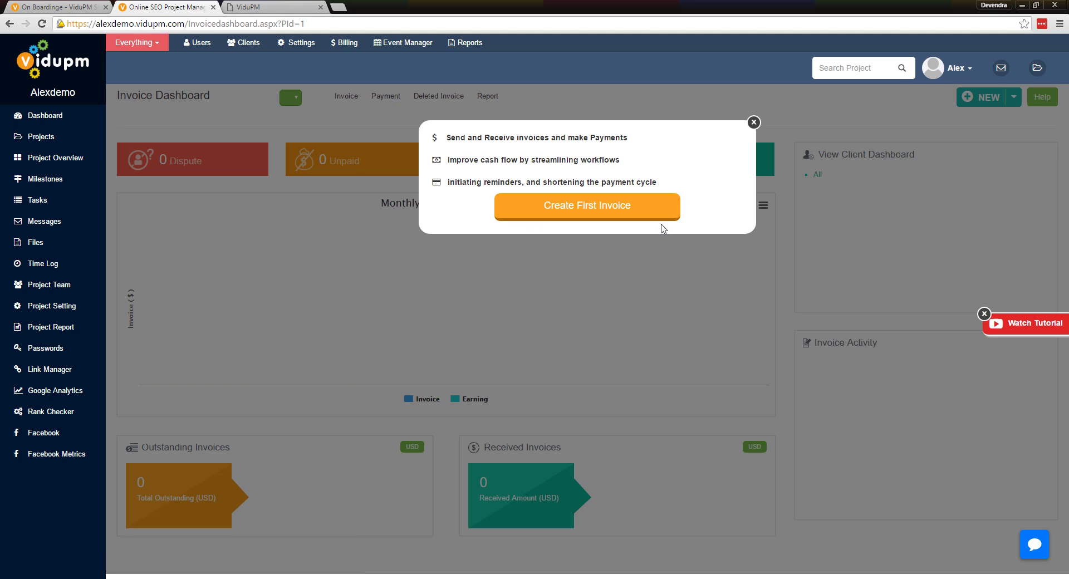
# Dismiss the invoice onboarding popup, view payments, then start the first invoice, numbered 000001
pyautogui.click(754, 122)
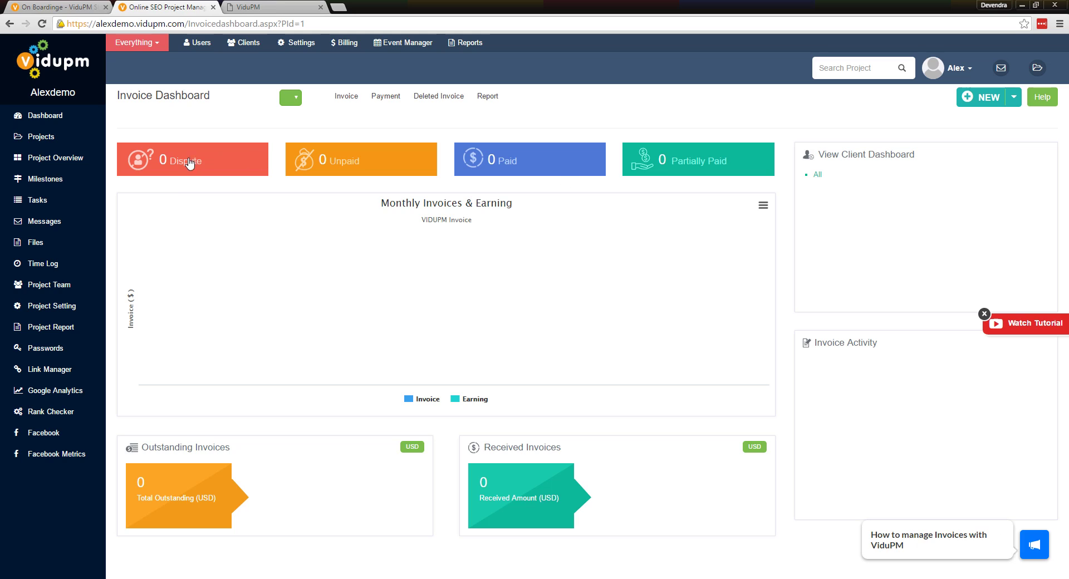
pyautogui.click(170, 162)
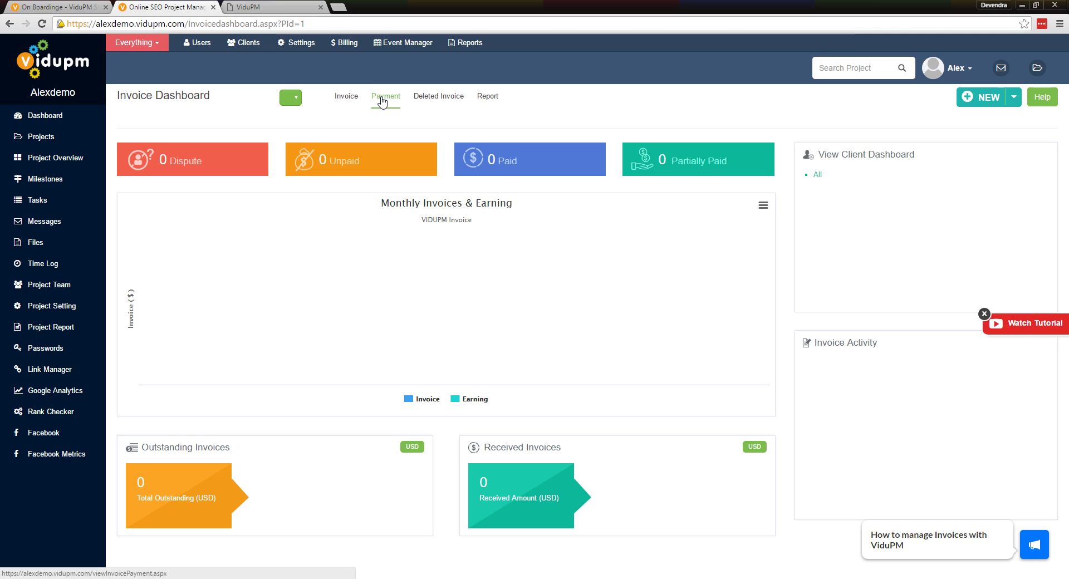
pyautogui.click(470, 104)
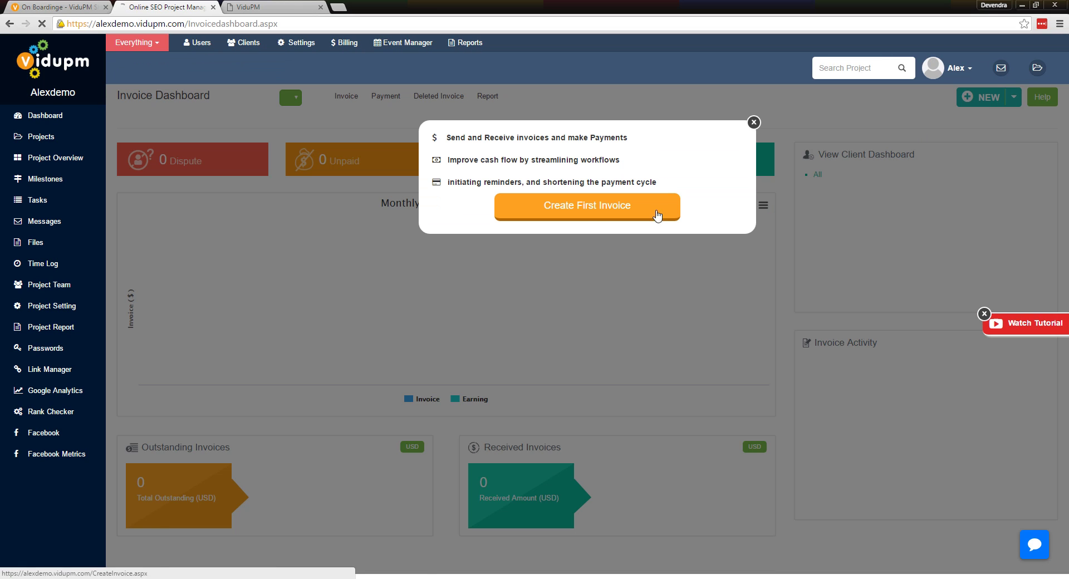
pyautogui.click(657, 215)
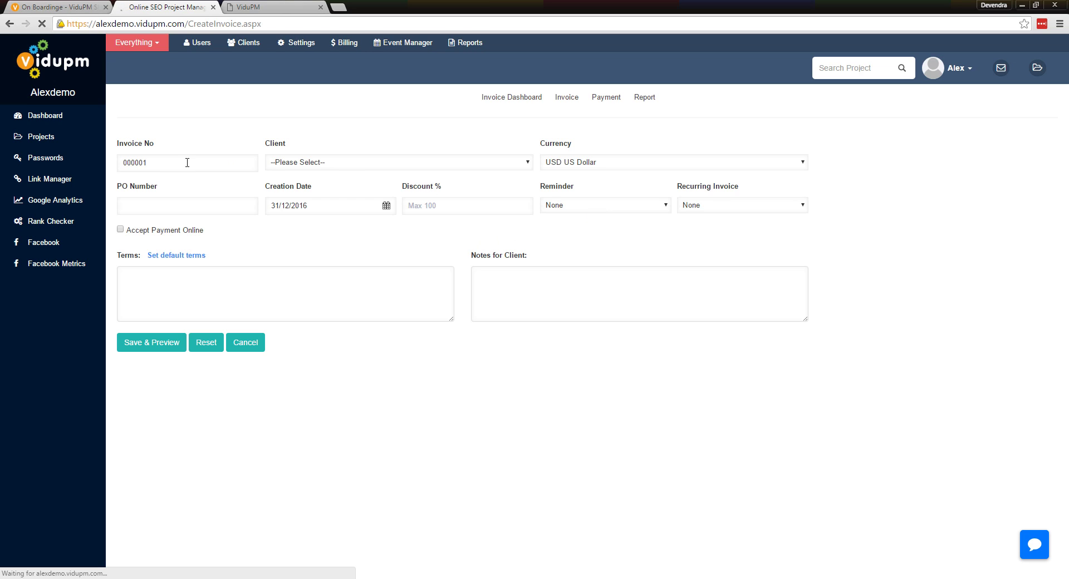
# Replace invoice number 000001 with ESIT01001 and select NOC client as the client
pyautogui.click(154, 163)
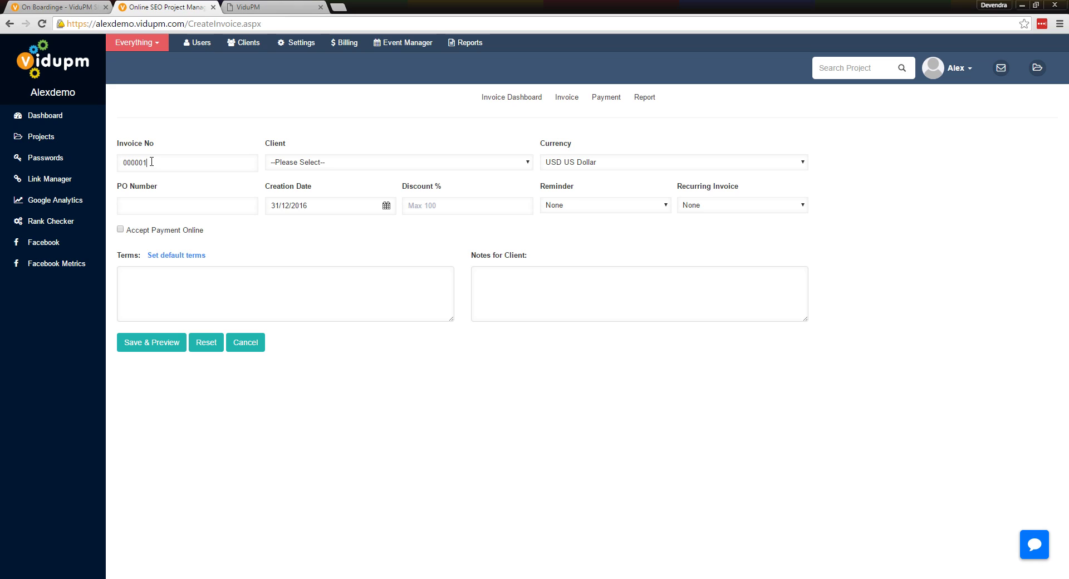
pyautogui.doubleClick(151, 162)
pyautogui.click(156, 165)
pyautogui.doubleClick(151, 163)
pyautogui.write('ESIT01')
pyautogui.click(336, 166)
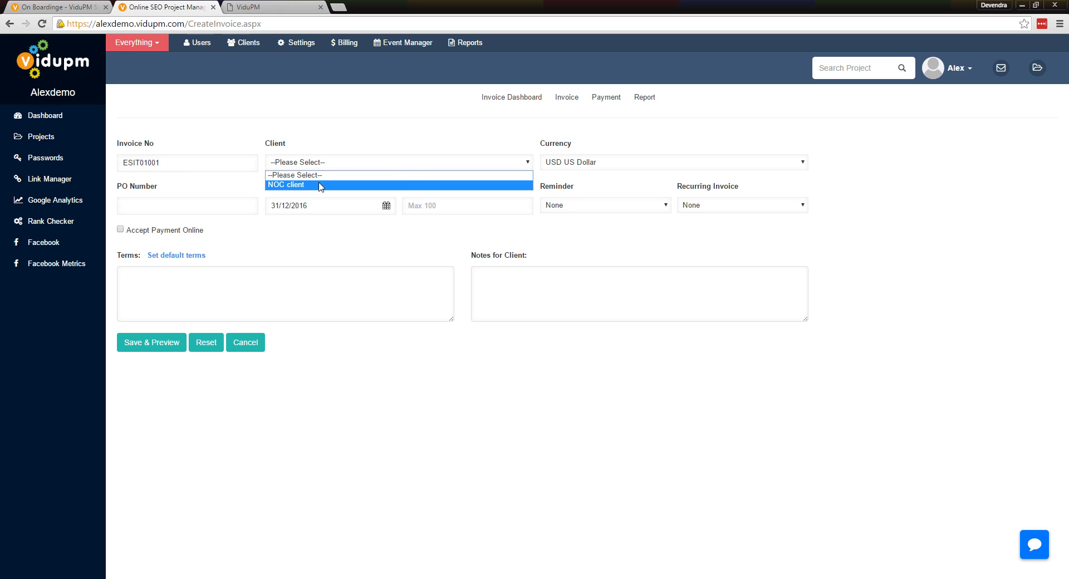
pyautogui.click(320, 184)
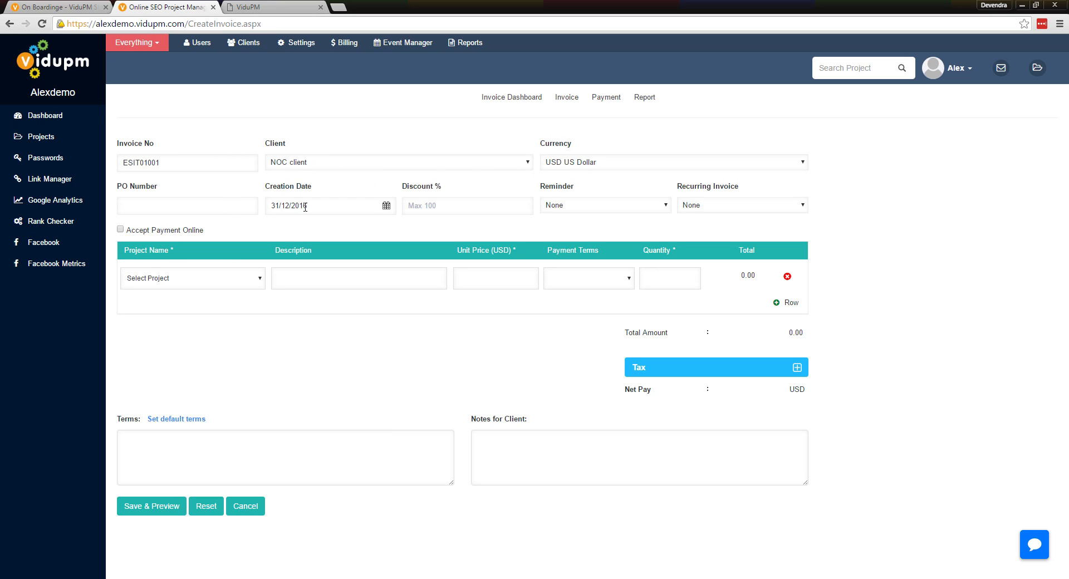
# Check the Reminder and Recurring frequency options, leaving both at None
pyautogui.click(437, 208)
pyautogui.click(579, 210)
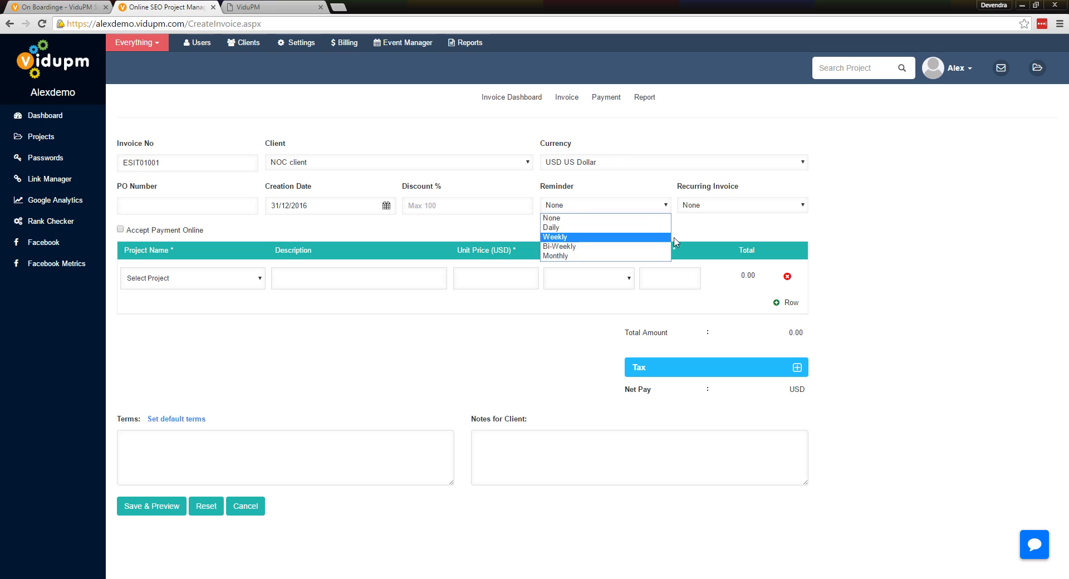
pyautogui.click(700, 234)
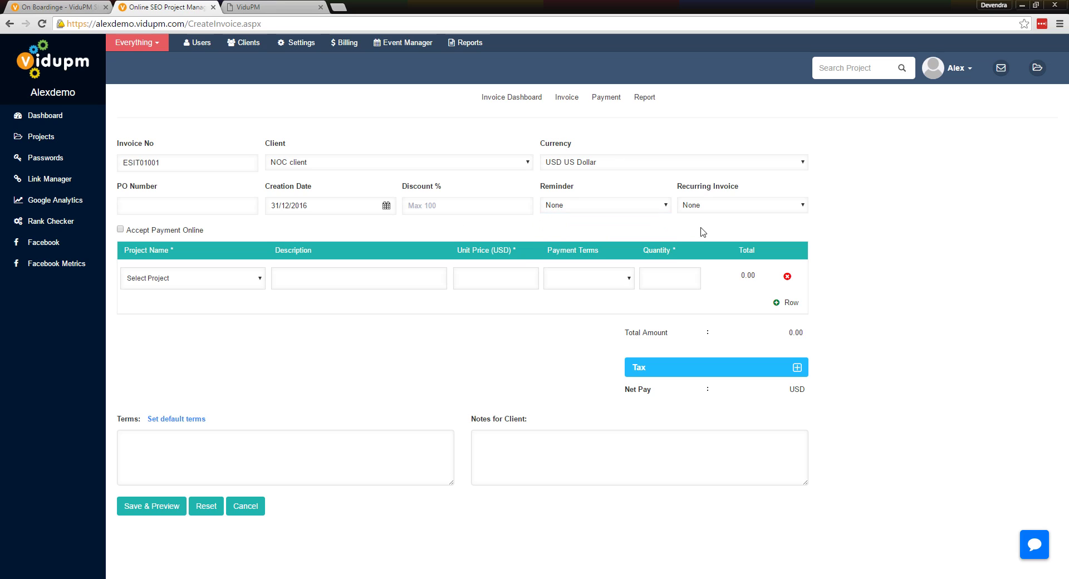
pyautogui.click(743, 214)
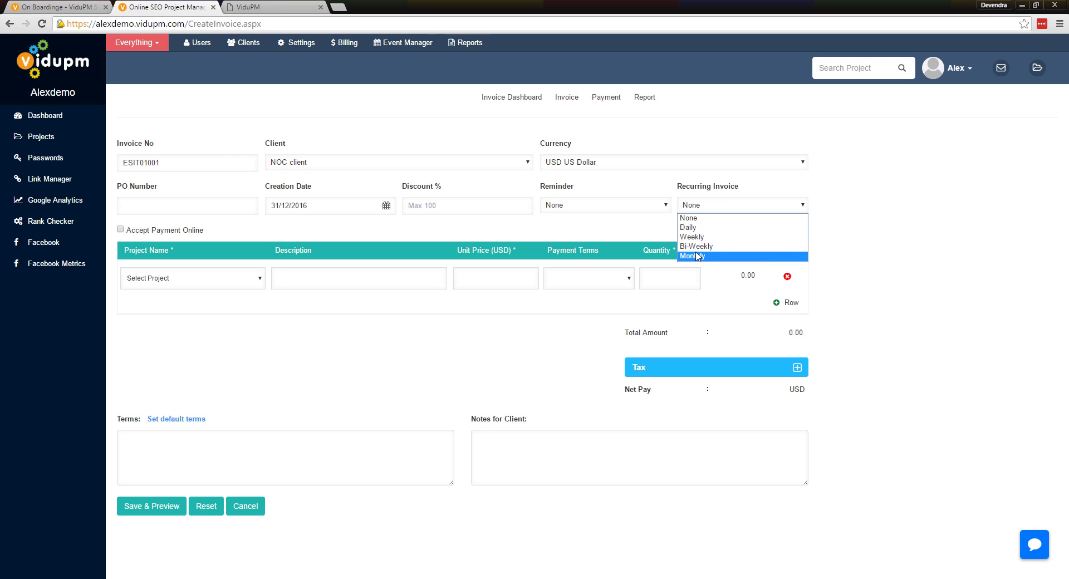
pyautogui.click(558, 248)
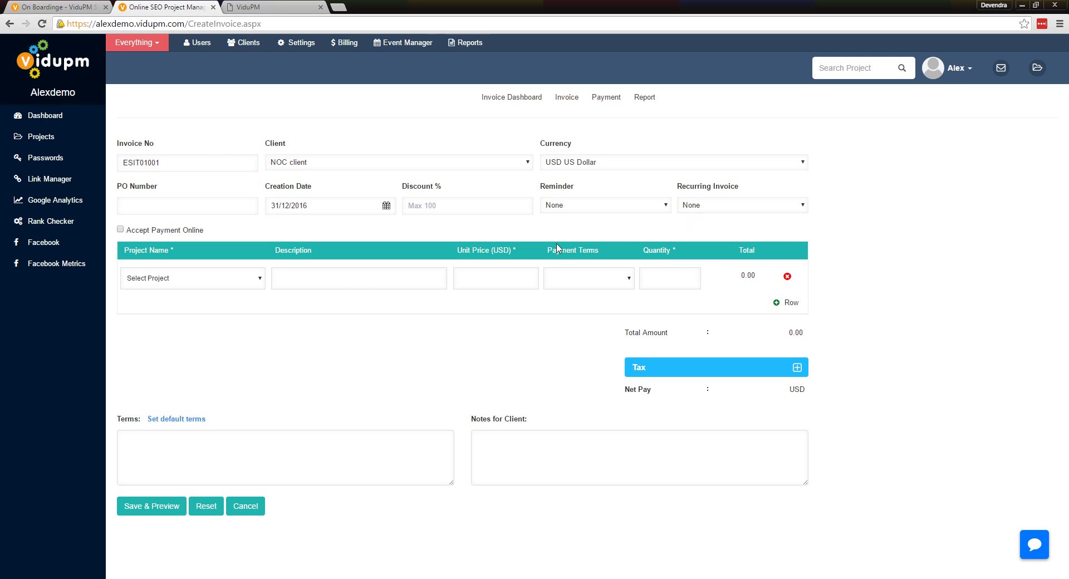
# Bill Demo Project on the invoice line and allow online payment, dismissing the PayPal prompt
pyautogui.click(219, 282)
pyautogui.click(179, 303)
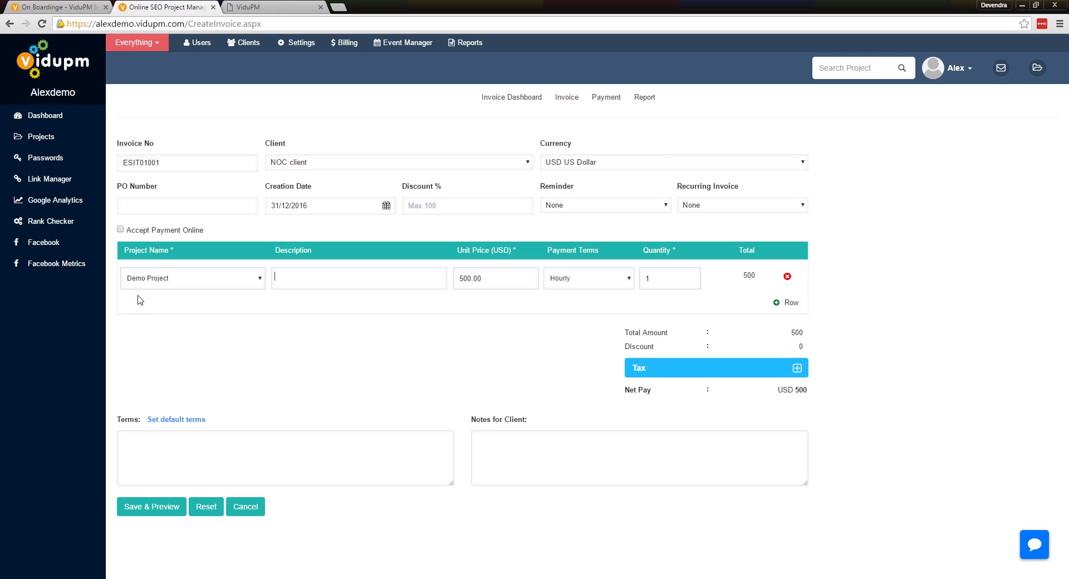
pyautogui.click(121, 229)
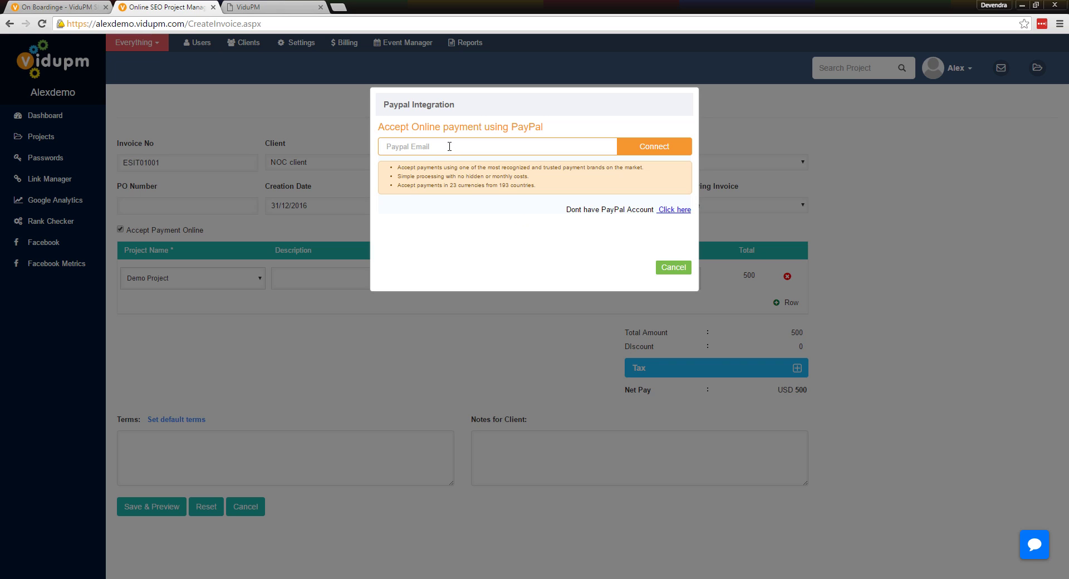
pyautogui.click(673, 268)
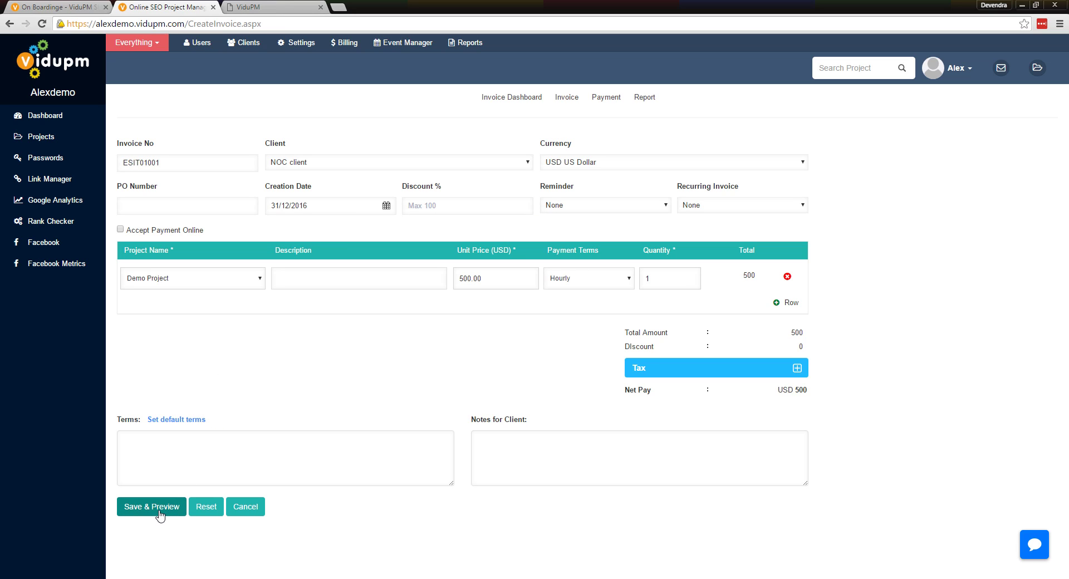
# Discard the invoice, browse the Users and Clients lists, then go to site Settings
pyautogui.click(247, 508)
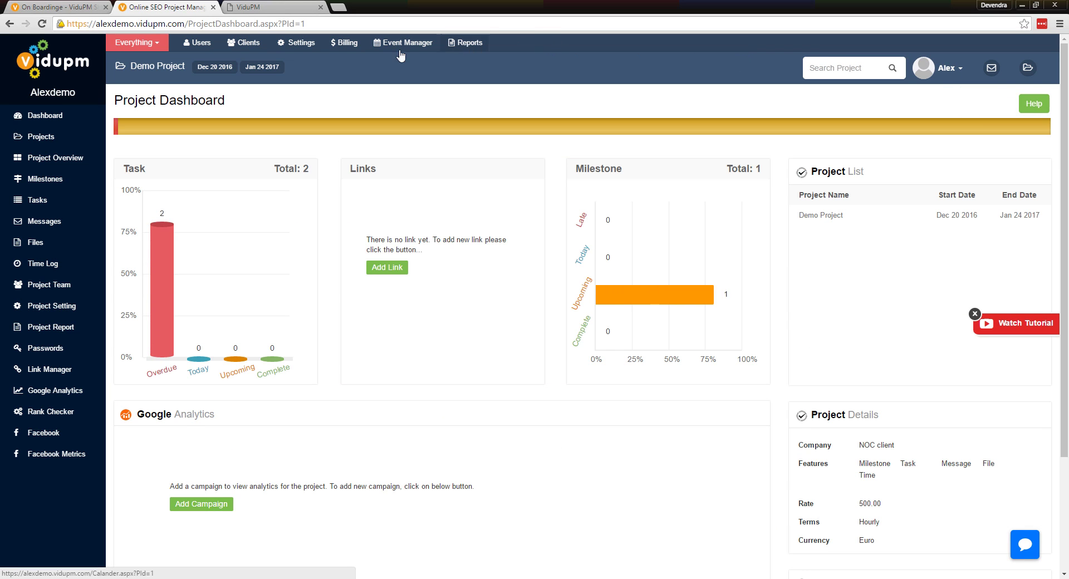
pyautogui.click(206, 45)
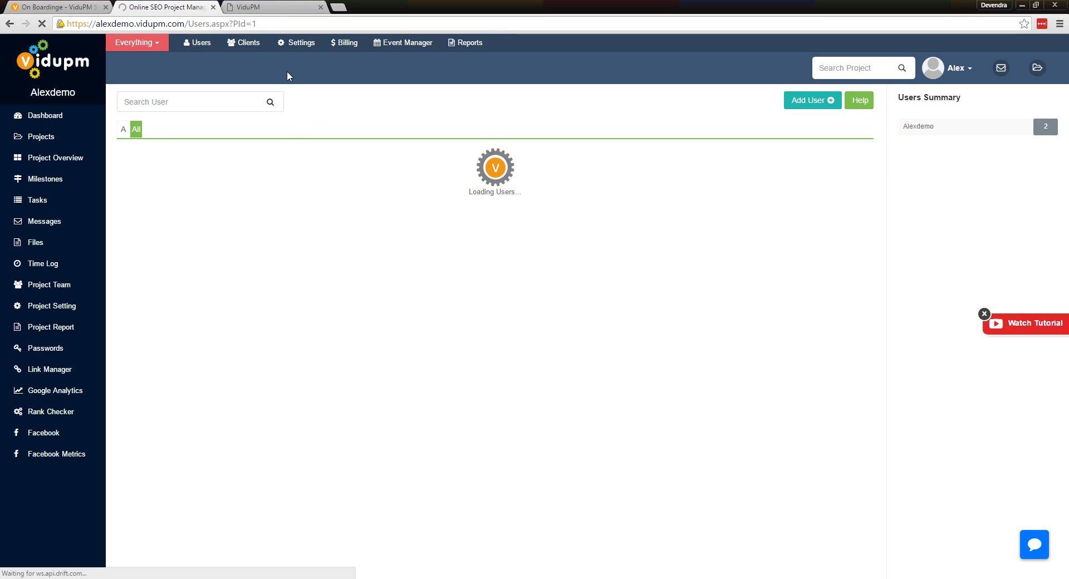
pyautogui.click(243, 45)
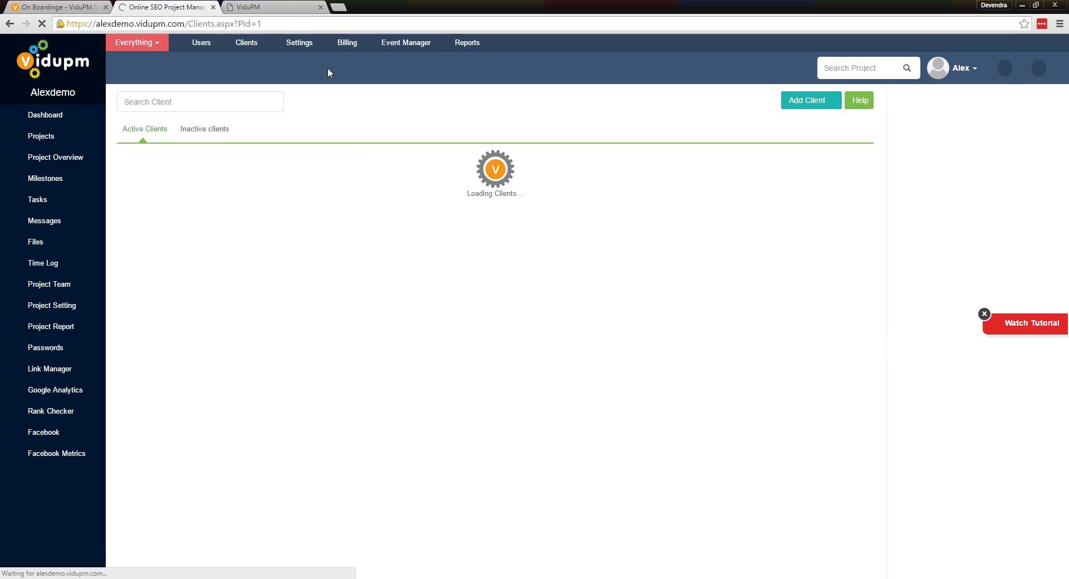
pyautogui.click(302, 45)
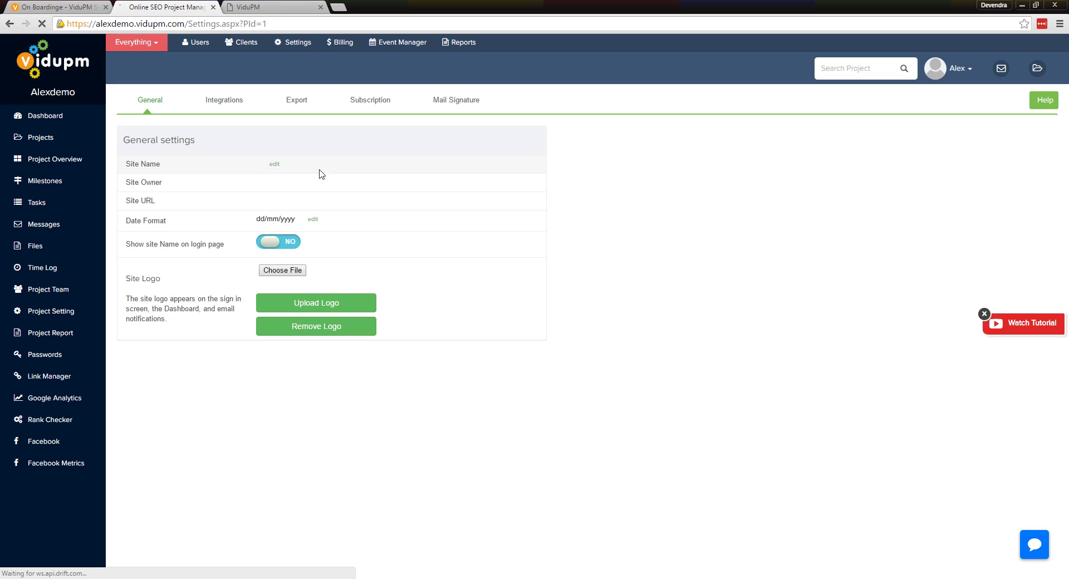
# Go through Site Name editing, Integrations, Export and Subscription, ending on Mail Signature
pyautogui.click(275, 164)
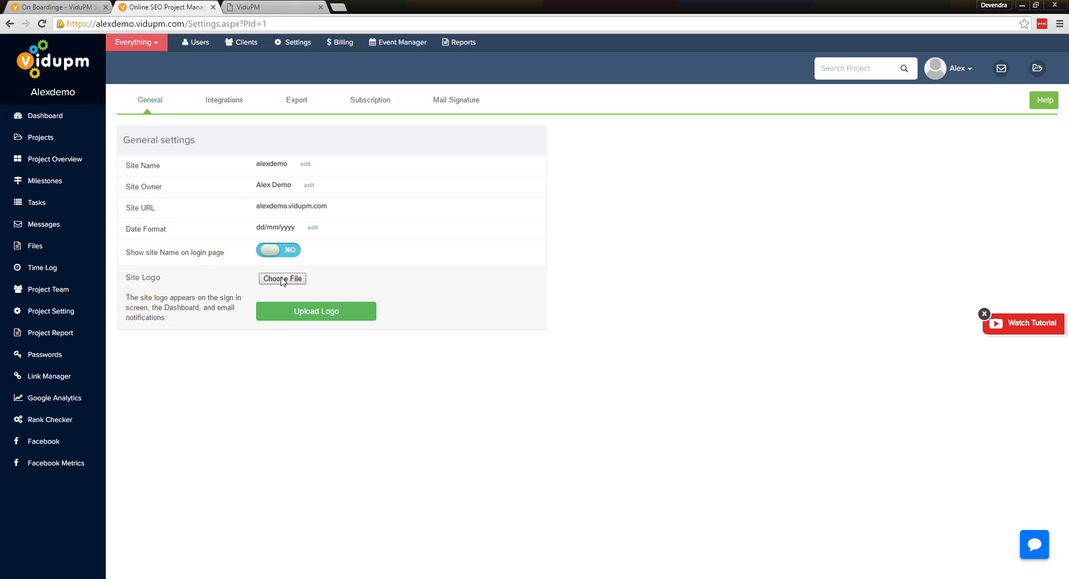
pyautogui.click(221, 102)
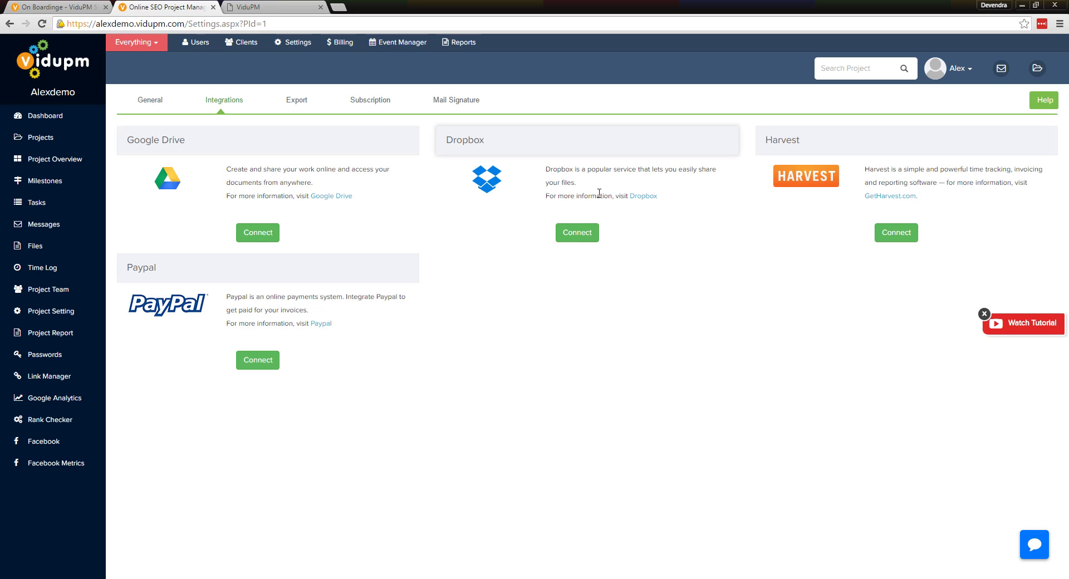
pyautogui.click(295, 102)
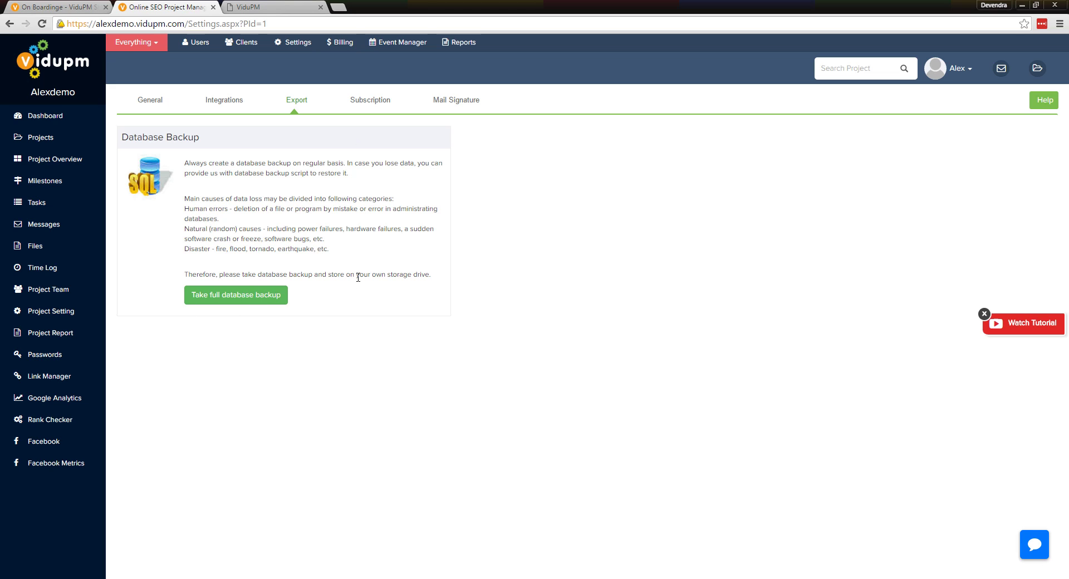
pyautogui.click(363, 107)
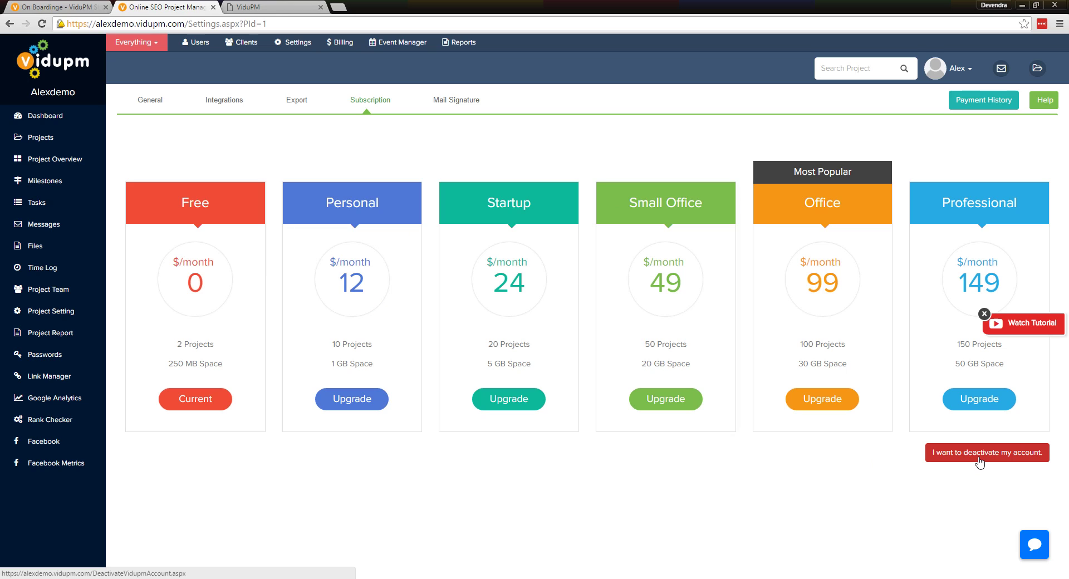
pyautogui.click(443, 108)
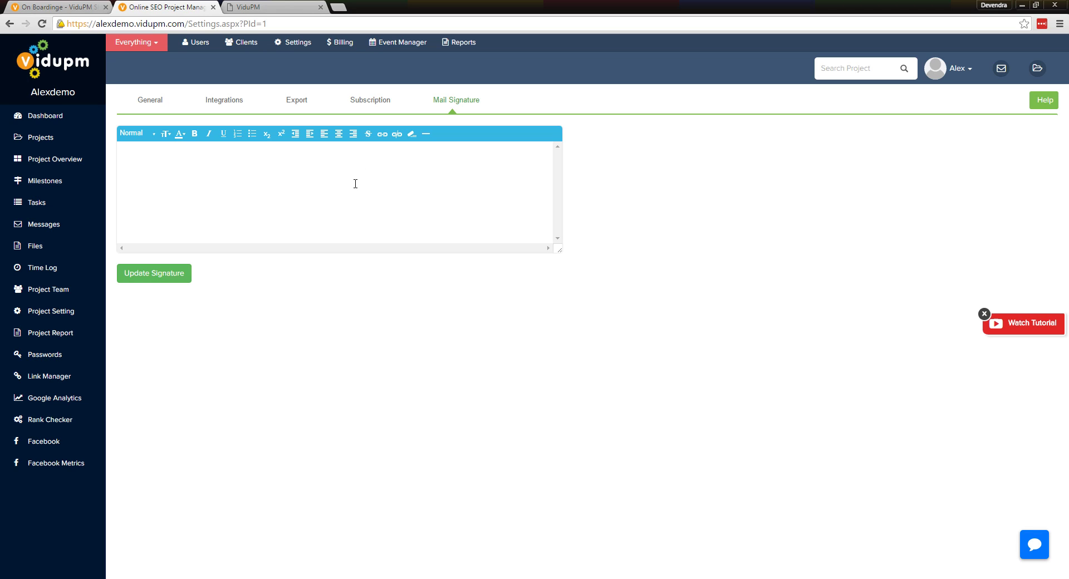
# Place the cursor in the empty mail signature editor
pyautogui.click(355, 184)
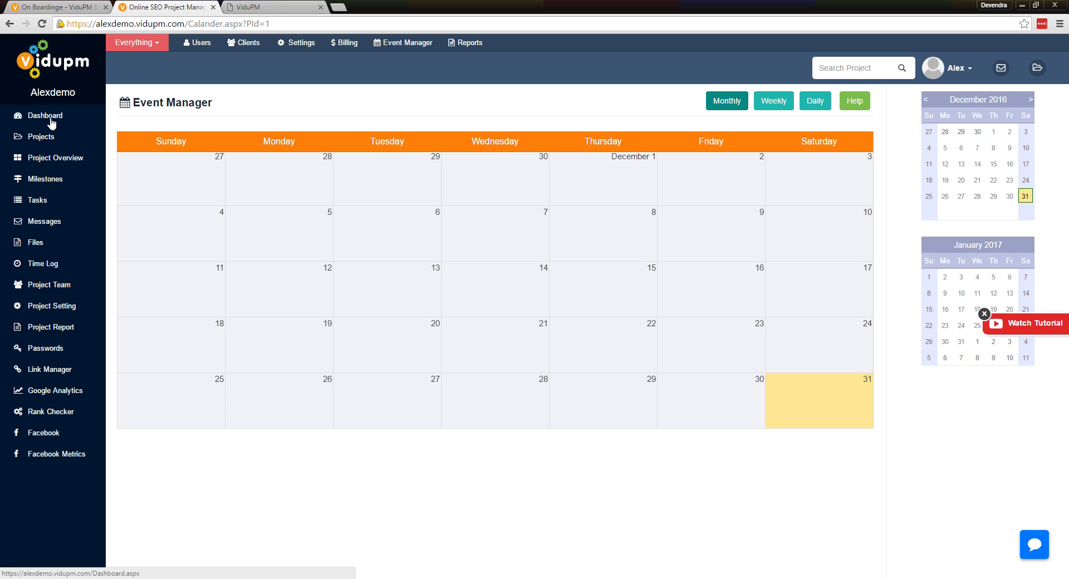
# Go to Reports in the top navigation to reach the Report Manager
pyautogui.click(466, 42)
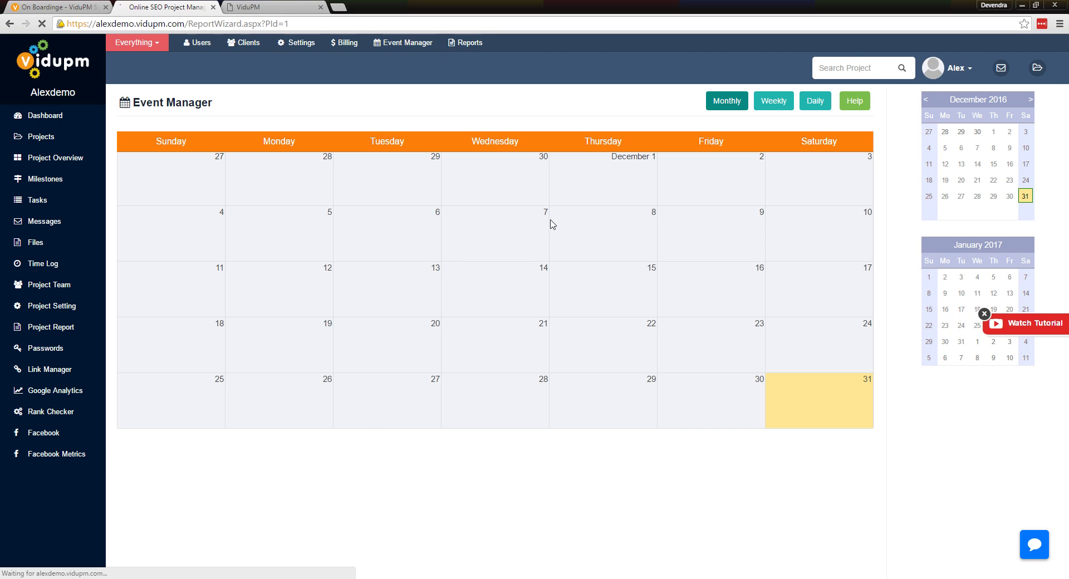